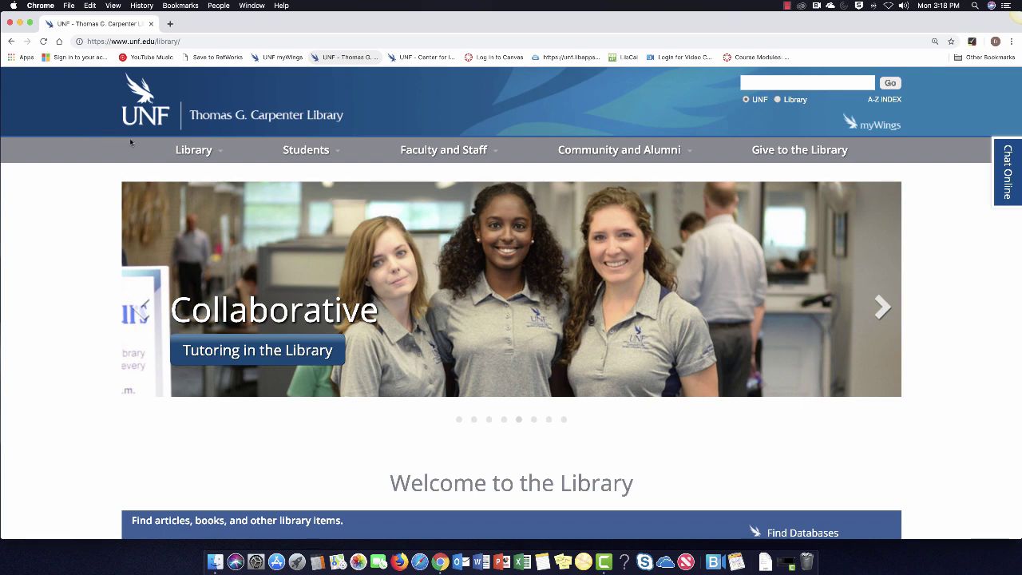
Open the library's database list from the home page and filter it to the Engineering subject.
{"action": "mouse_move", "coordinate": [178, 150]}
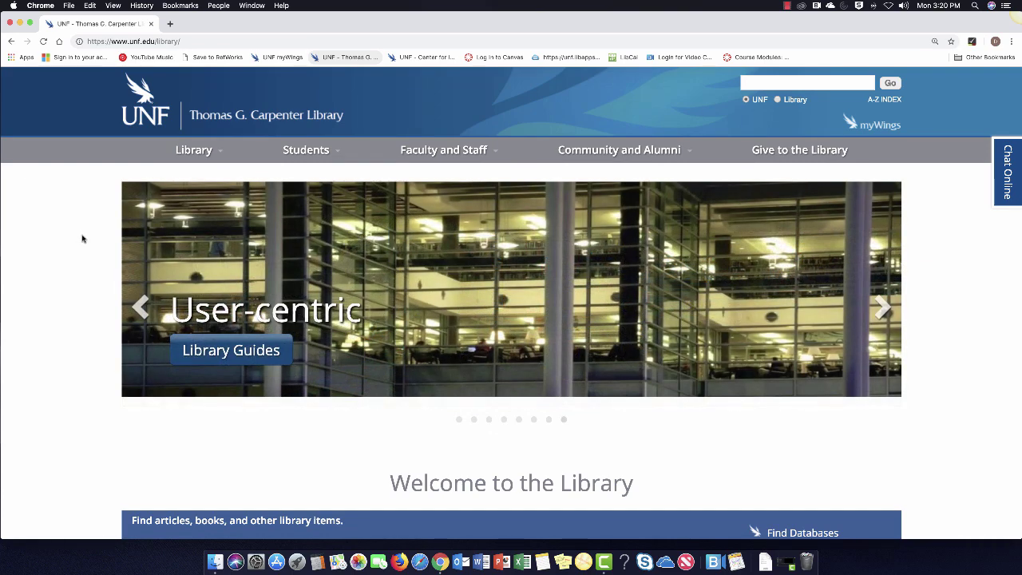
{"action": "scroll", "coordinate": [83, 240], "scroll_direction": "down", "scroll_amount": 1}
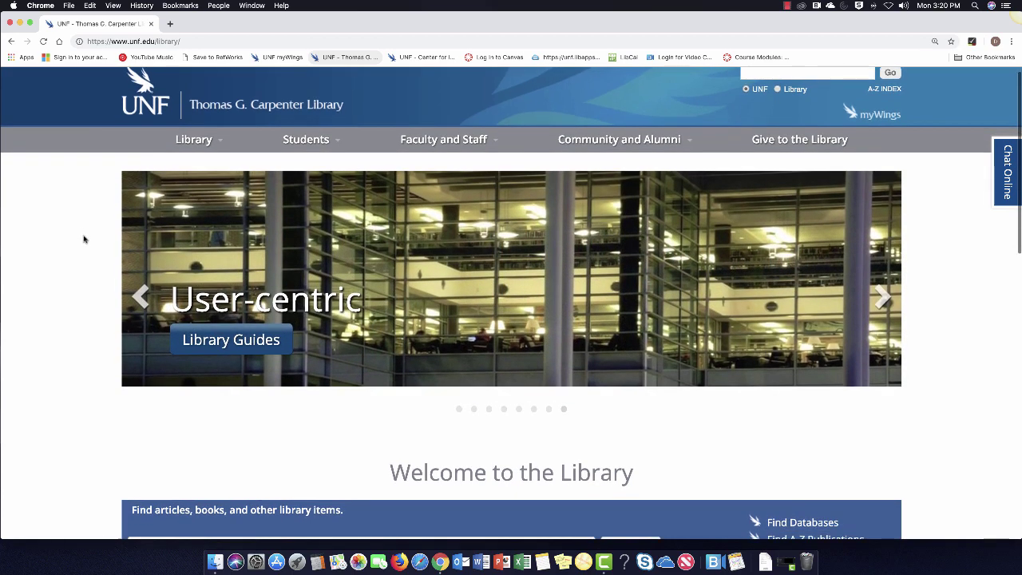
{"action": "scroll", "coordinate": [84, 238], "scroll_direction": "down", "scroll_amount": 3}
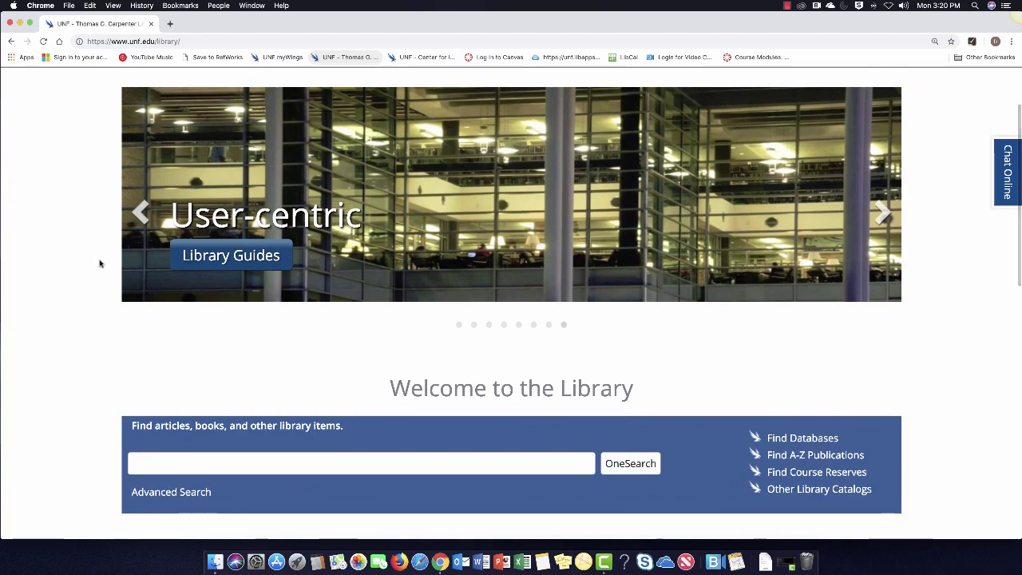
{"action": "scroll", "coordinate": [99, 263], "scroll_direction": "down", "scroll_amount": 1}
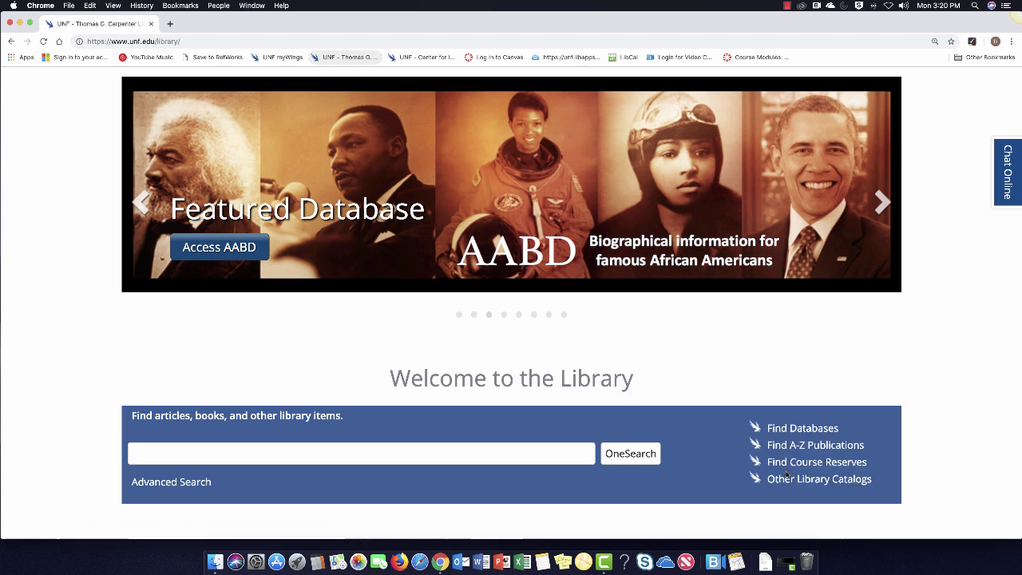
{"action": "left_click", "coordinate": [783, 431]}
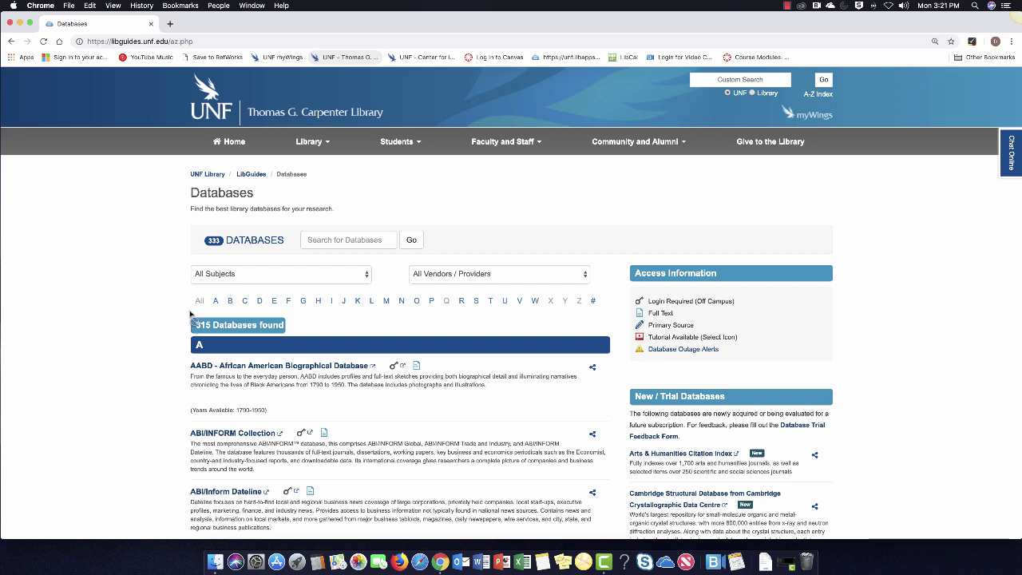
{"action": "left_click", "coordinate": [265, 274]}
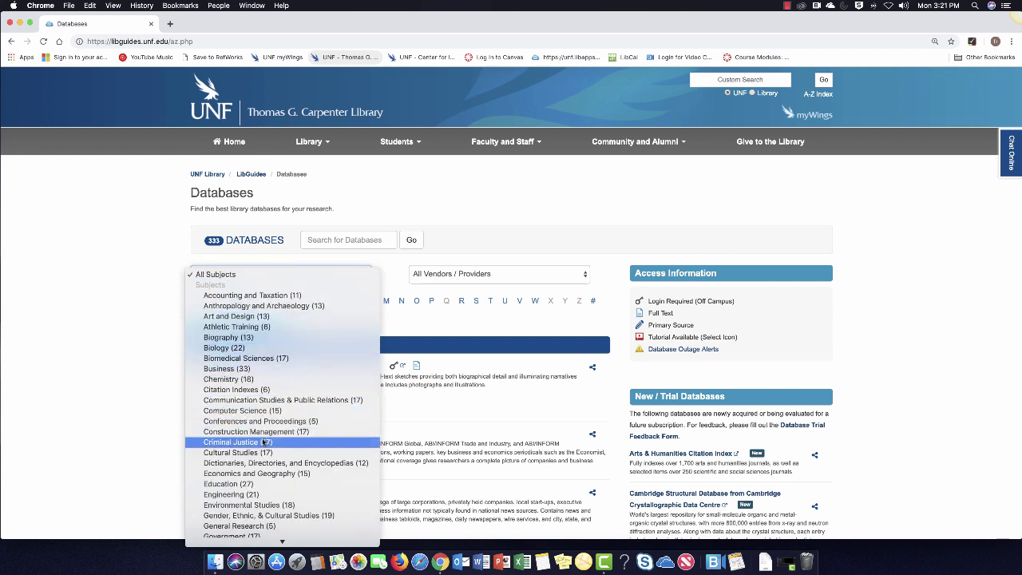
{"action": "left_click", "coordinate": [240, 497]}
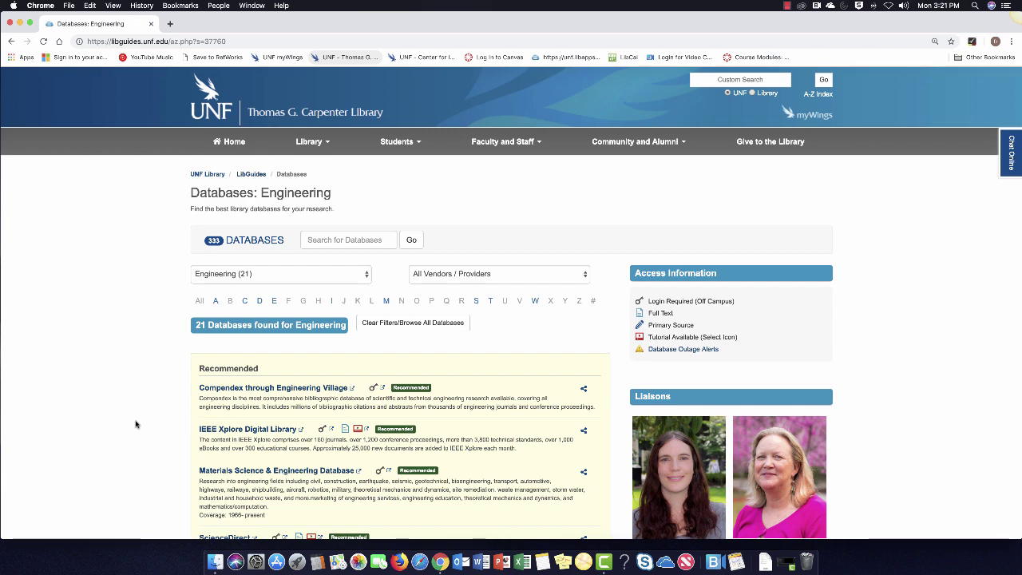
Examine the Engineering database list, covering the recommended databases and the entries under A.
{"action": "scroll", "coordinate": [136, 424], "scroll_direction": "down", "scroll_amount": 1}
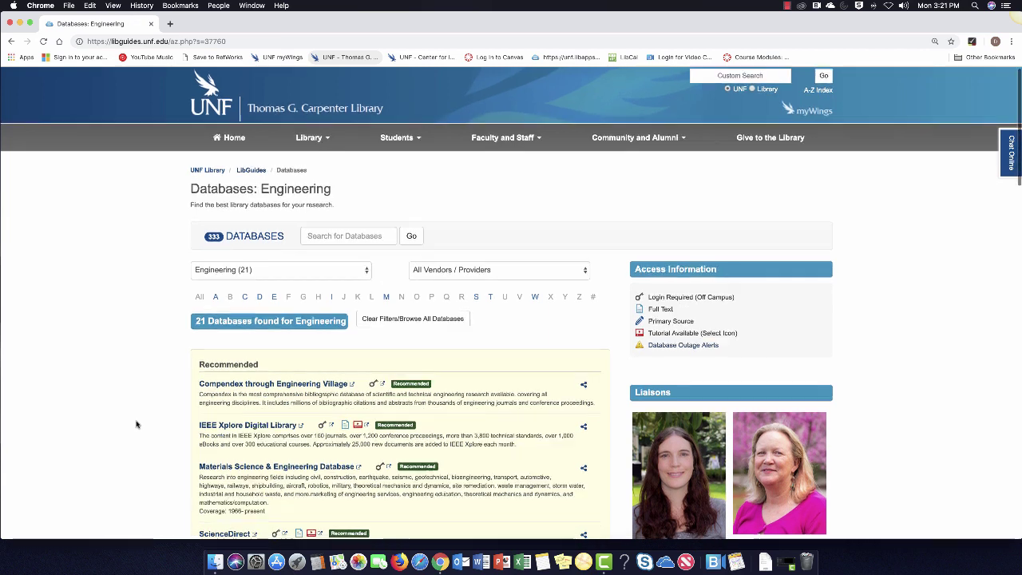
{"action": "scroll", "coordinate": [136, 424], "scroll_direction": "down", "scroll_amount": 1}
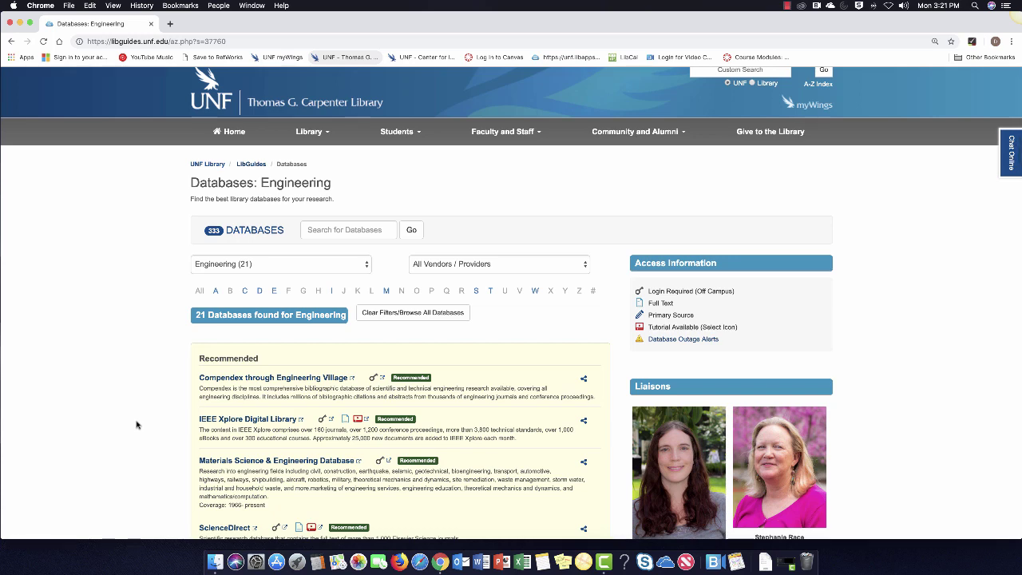
{"action": "scroll", "coordinate": [136, 425], "scroll_direction": "down", "scroll_amount": 3}
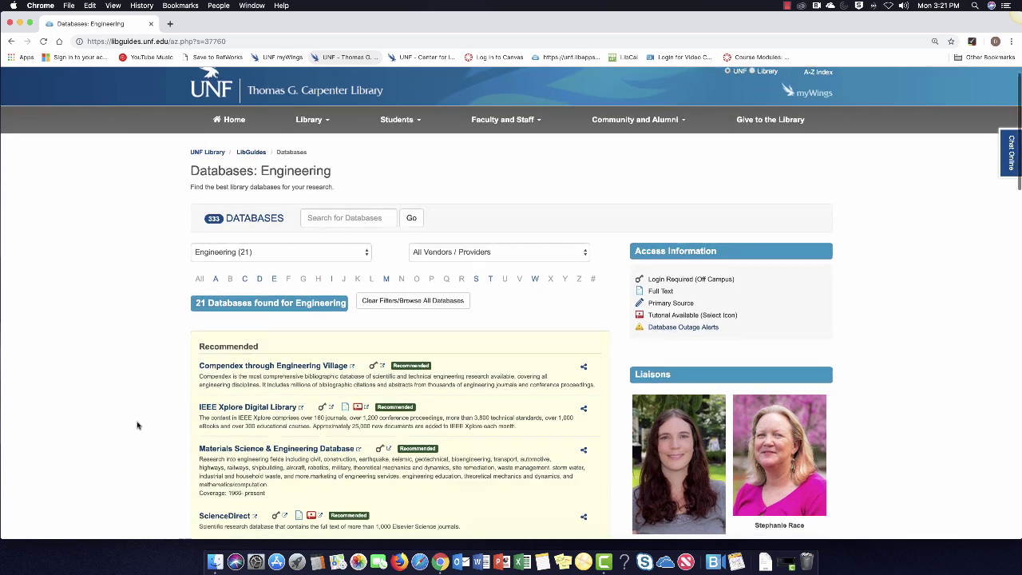
{"action": "scroll", "coordinate": [168, 428], "scroll_direction": "down", "scroll_amount": 4}
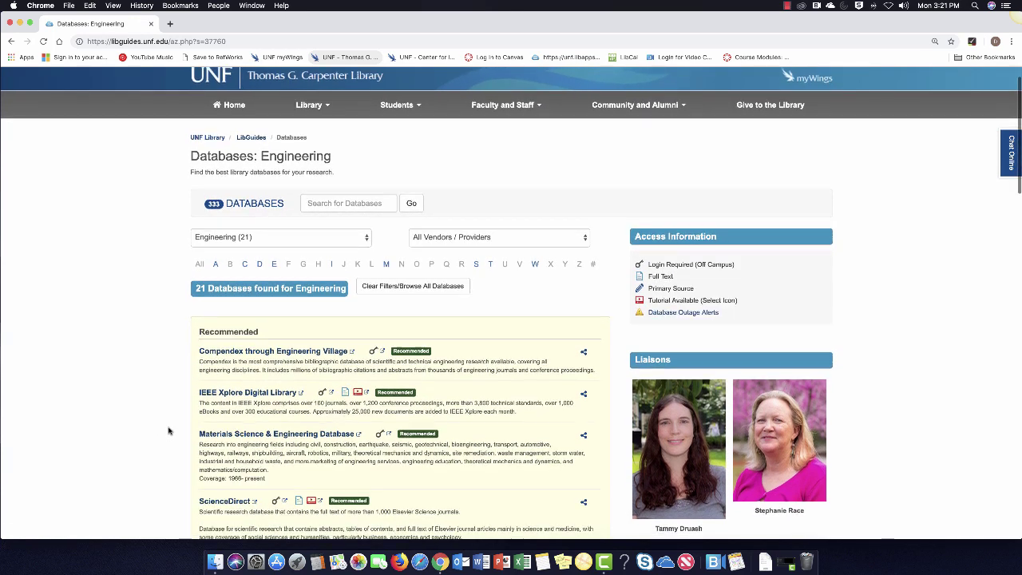
{"action": "scroll", "coordinate": [168, 432], "scroll_direction": "down", "scroll_amount": 3}
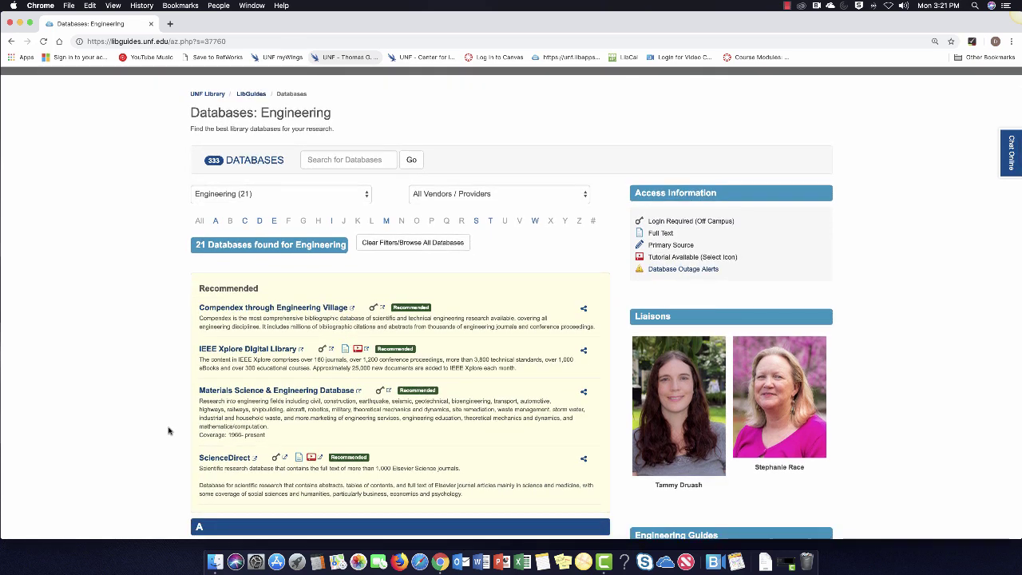
{"action": "scroll", "coordinate": [169, 431], "scroll_direction": "down", "scroll_amount": 1}
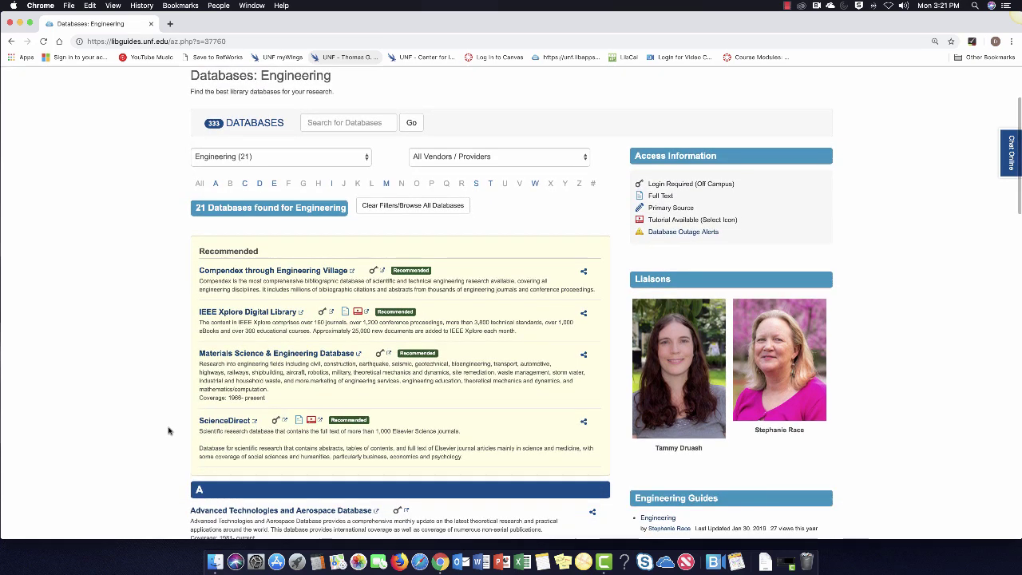
{"action": "scroll", "coordinate": [169, 432], "scroll_direction": "down", "scroll_amount": 1}
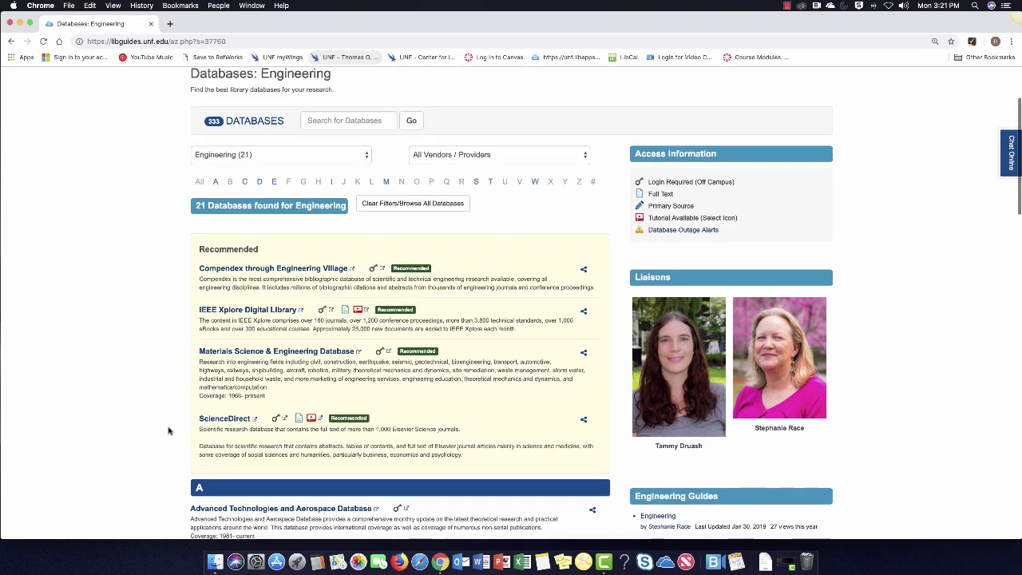
{"action": "scroll", "coordinate": [170, 431], "scroll_direction": "down", "scroll_amount": 3}
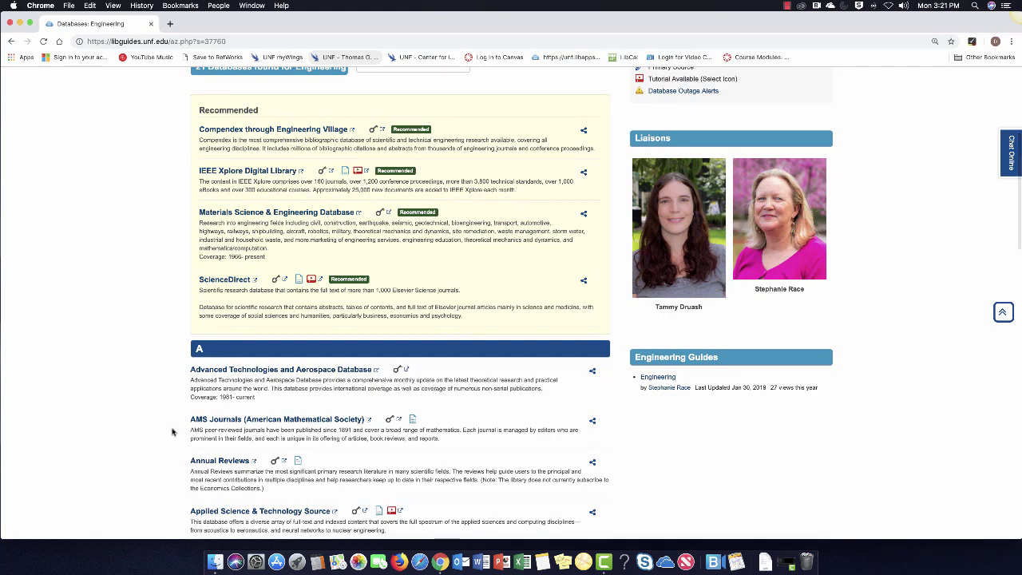
{"action": "scroll", "coordinate": [171, 432], "scroll_direction": "down", "scroll_amount": 1}
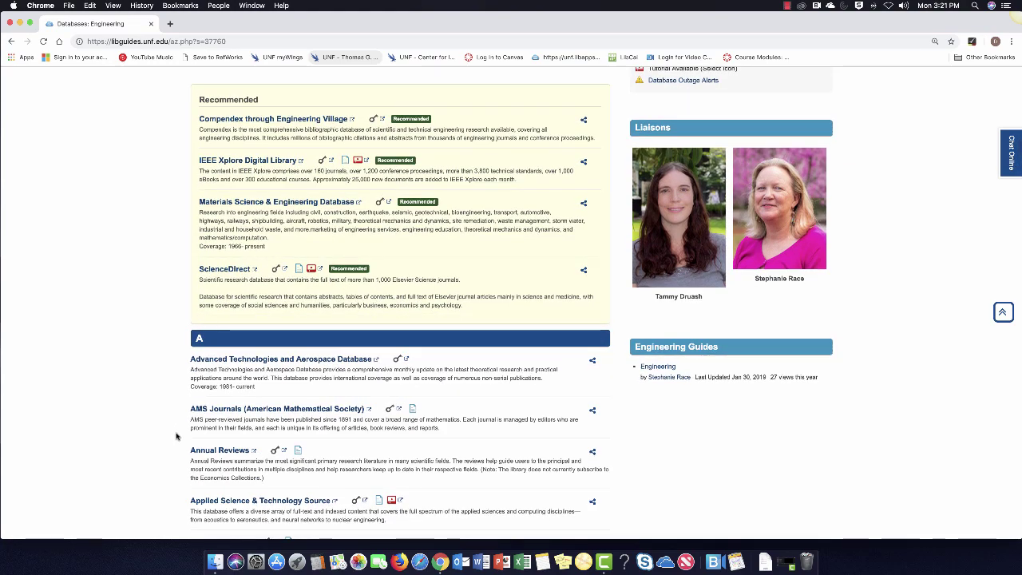
{"action": "scroll", "coordinate": [164, 476], "scroll_direction": "down", "scroll_amount": 1}
{"action": "scroll", "coordinate": [163, 476], "scroll_direction": "down", "scroll_amount": 2}
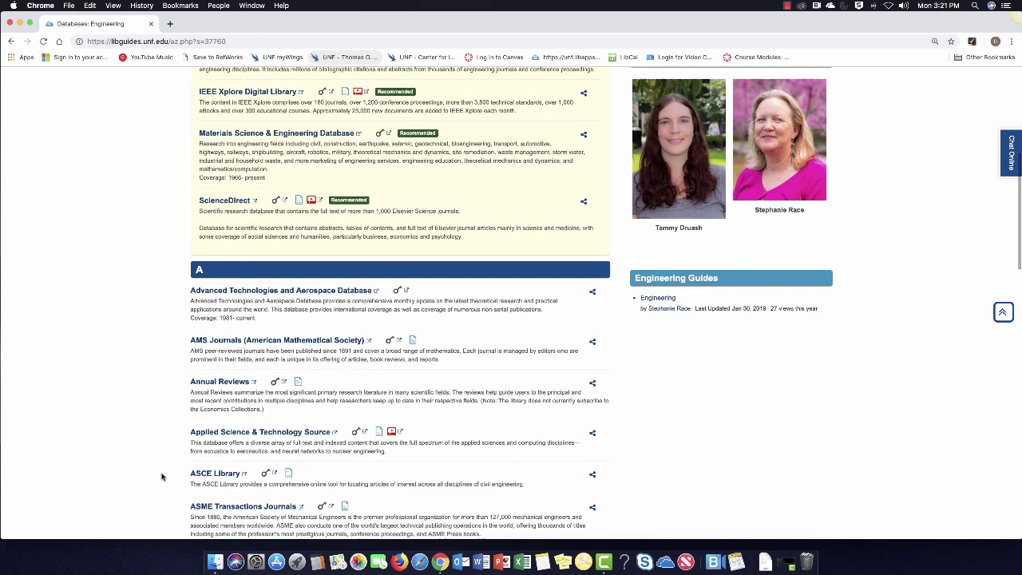
{"action": "scroll", "coordinate": [159, 478], "scroll_direction": "down", "scroll_amount": 1}
{"action": "scroll", "coordinate": [159, 478], "scroll_direction": "down", "scroll_amount": 3}
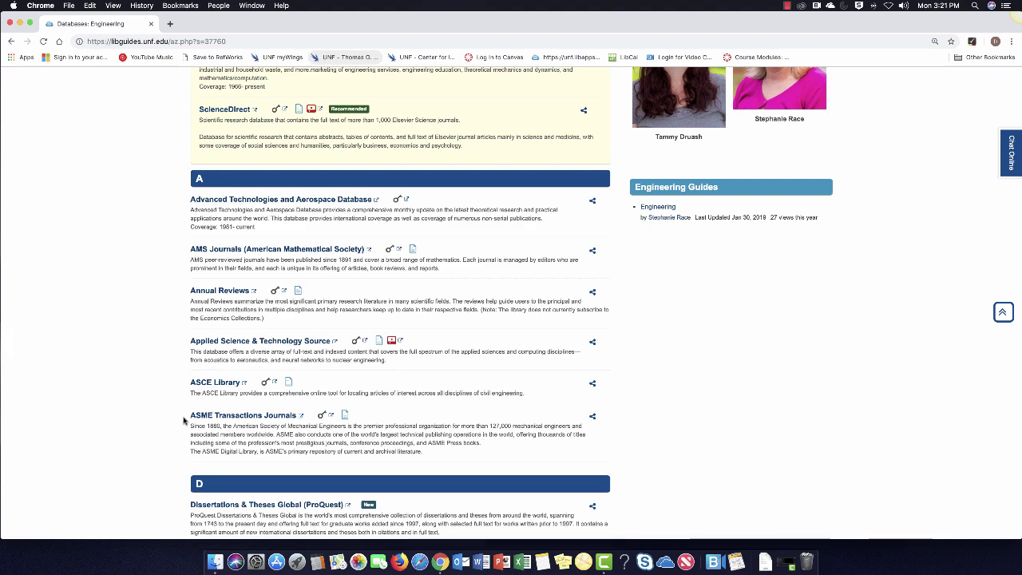
{"action": "scroll", "coordinate": [184, 423], "scroll_direction": "up", "scroll_amount": 7}
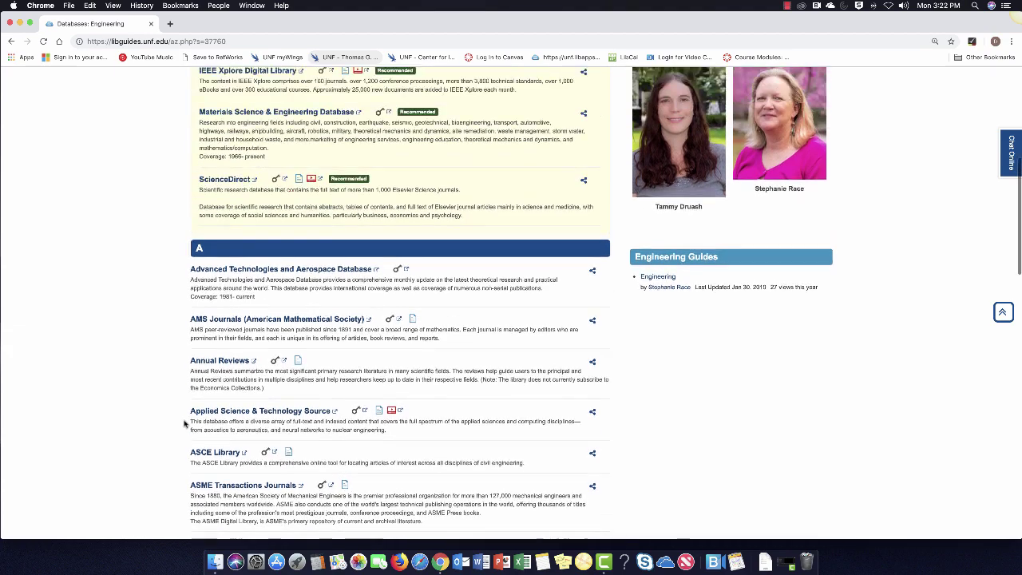
{"action": "scroll", "coordinate": [184, 426], "scroll_direction": "up", "scroll_amount": 4}
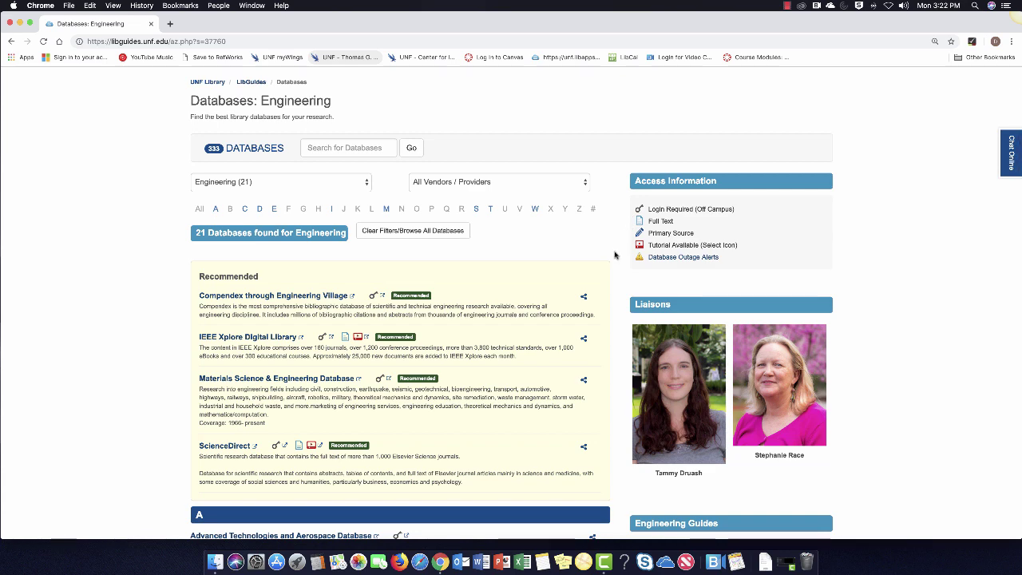
Open the Engineering research guide from the Engineering Guides section in a new tab and switch to it.
{"action": "scroll", "coordinate": [616, 256], "scroll_direction": "down", "scroll_amount": 1}
{"action": "scroll", "coordinate": [617, 255], "scroll_direction": "down", "scroll_amount": 2}
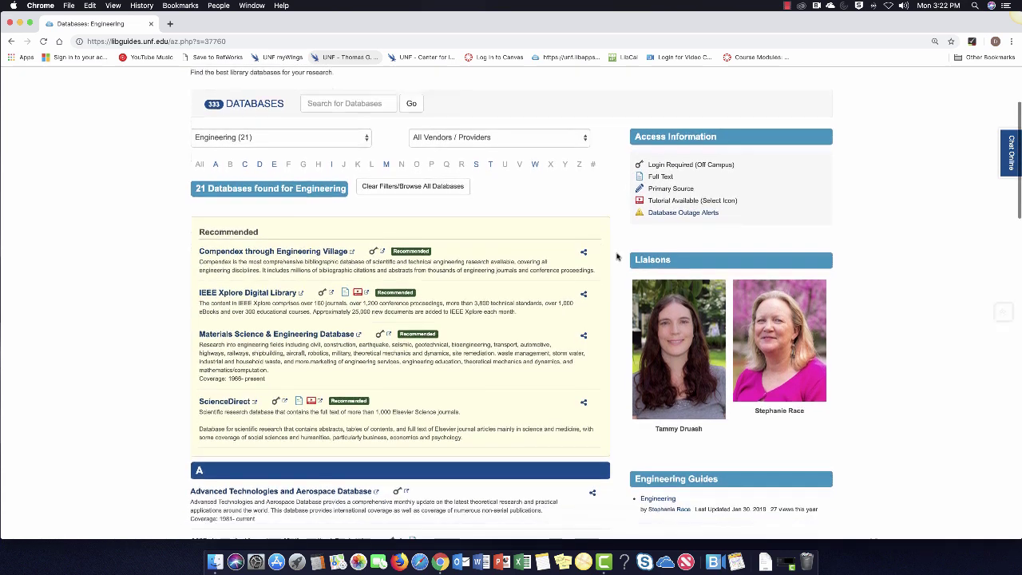
{"action": "scroll", "coordinate": [616, 256], "scroll_direction": "down", "scroll_amount": 3}
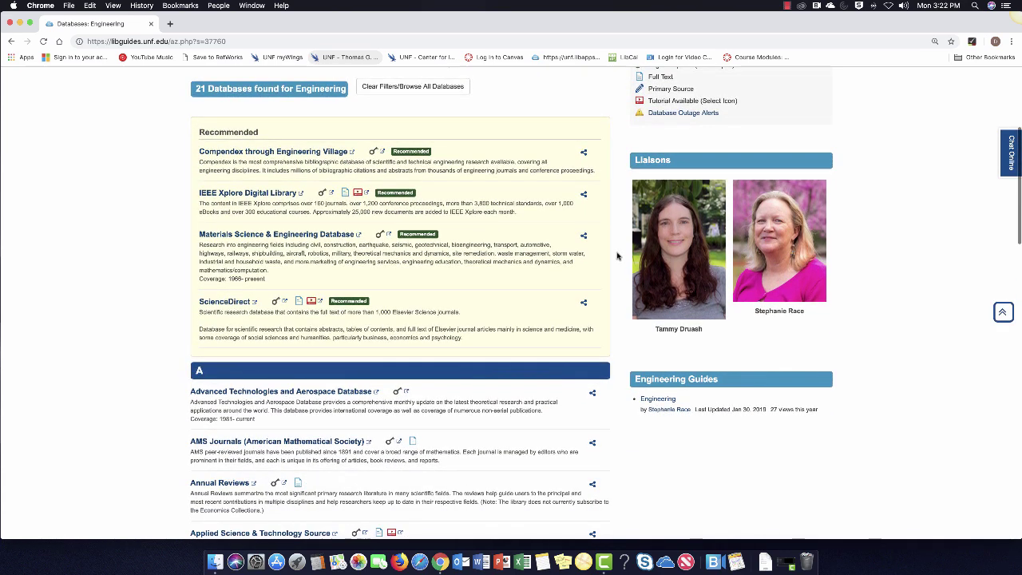
{"action": "scroll", "coordinate": [618, 256], "scroll_direction": "down", "scroll_amount": 1}
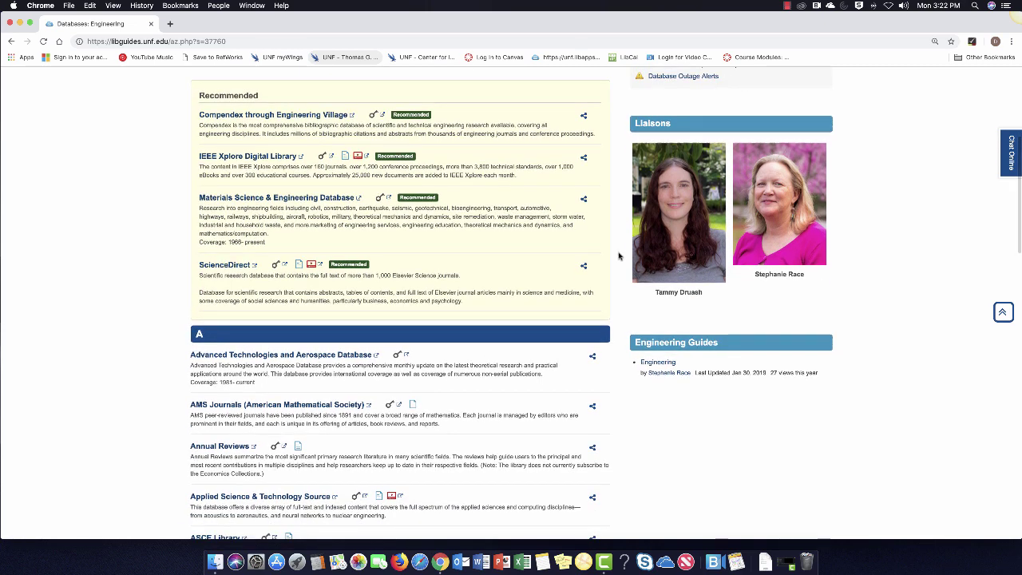
{"action": "right_click", "coordinate": [659, 369]}
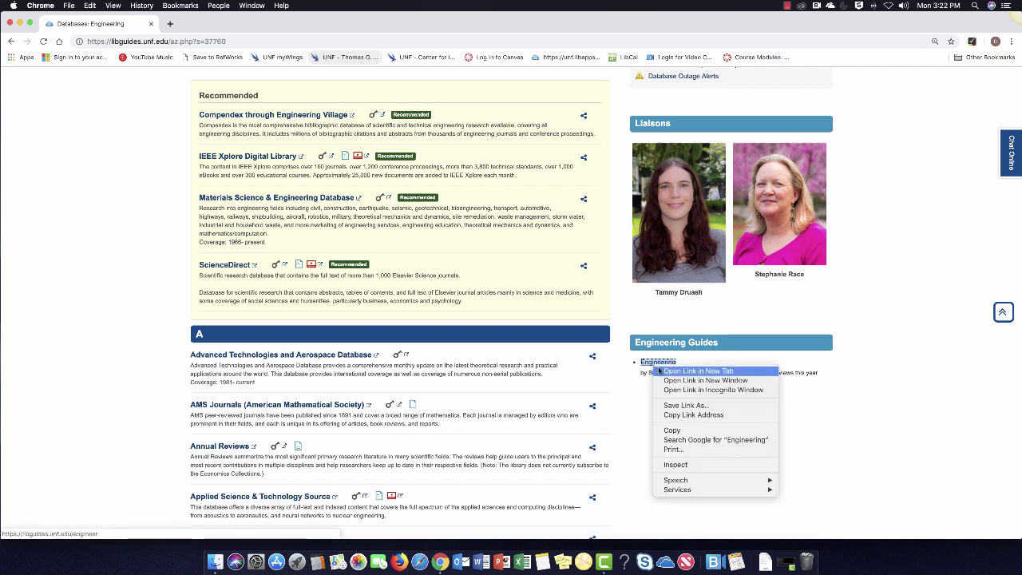
{"action": "left_click", "coordinate": [667, 371]}
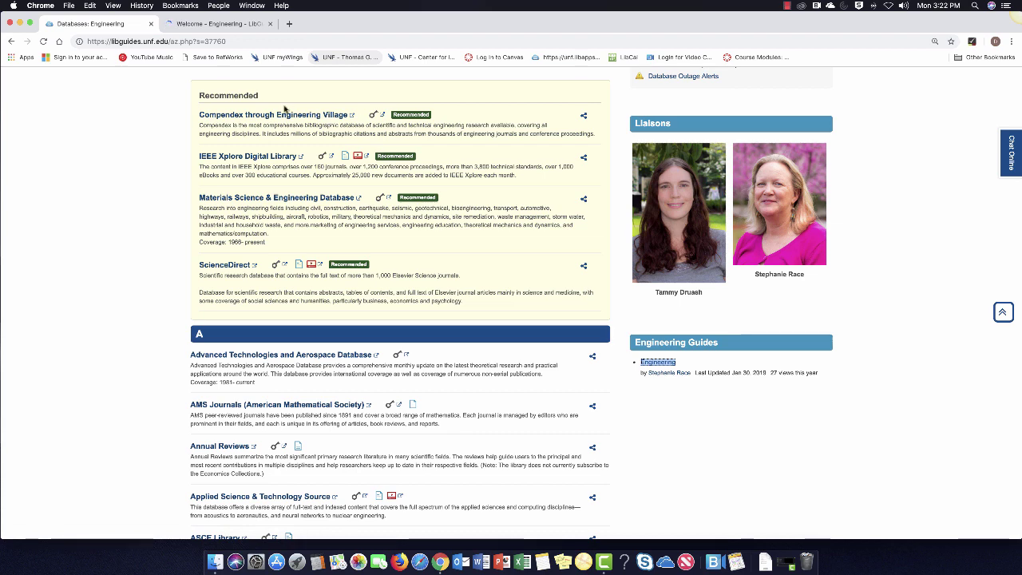
{"action": "left_click", "coordinate": [209, 25]}
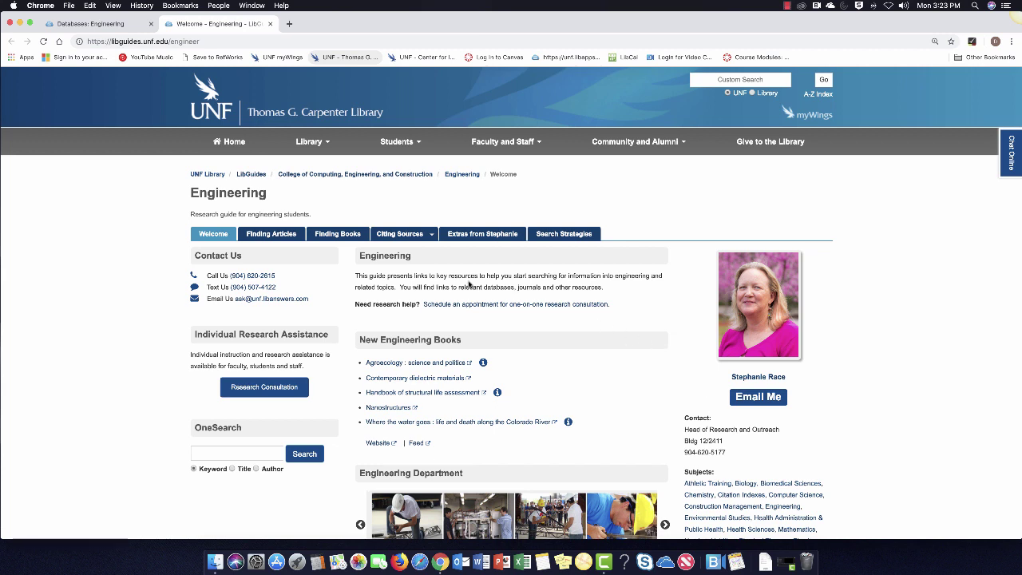
Open the guide's Citing Sources page and review its plagiarism and reference manager sections.
{"action": "mouse_move", "coordinate": [384, 235]}
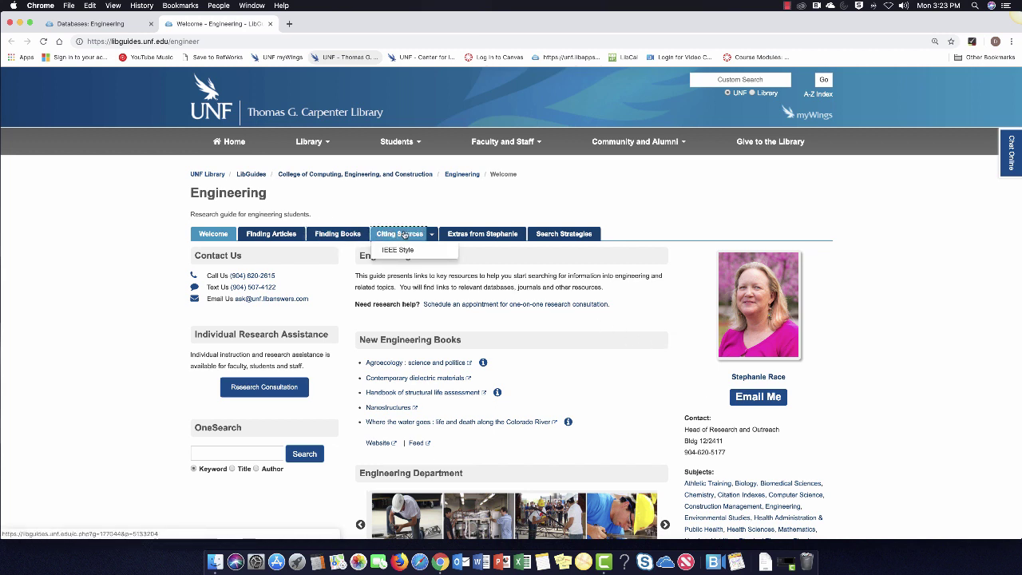
{"action": "left_click", "coordinate": [404, 234]}
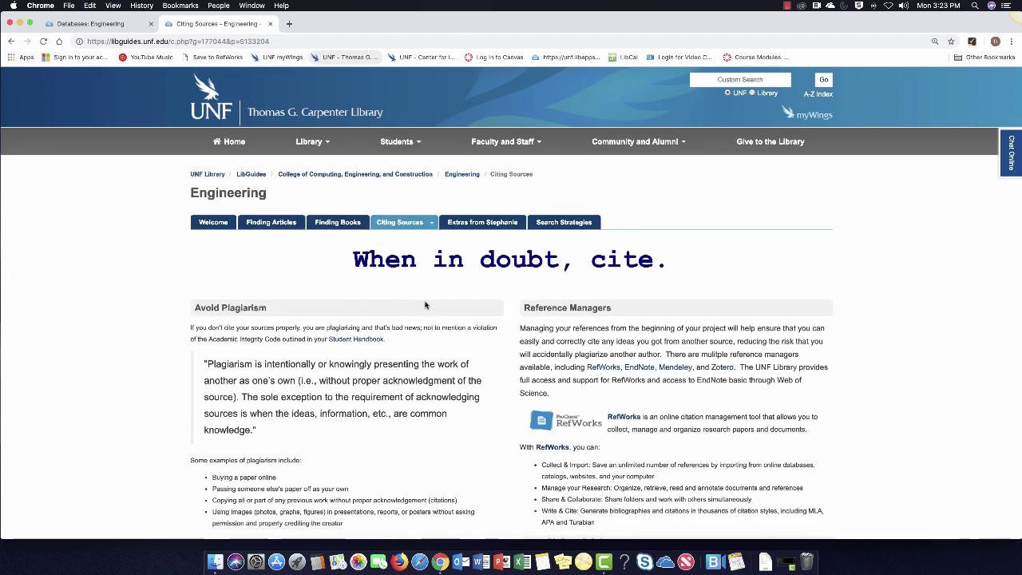
{"action": "scroll", "coordinate": [523, 335], "scroll_direction": "down", "scroll_amount": 1}
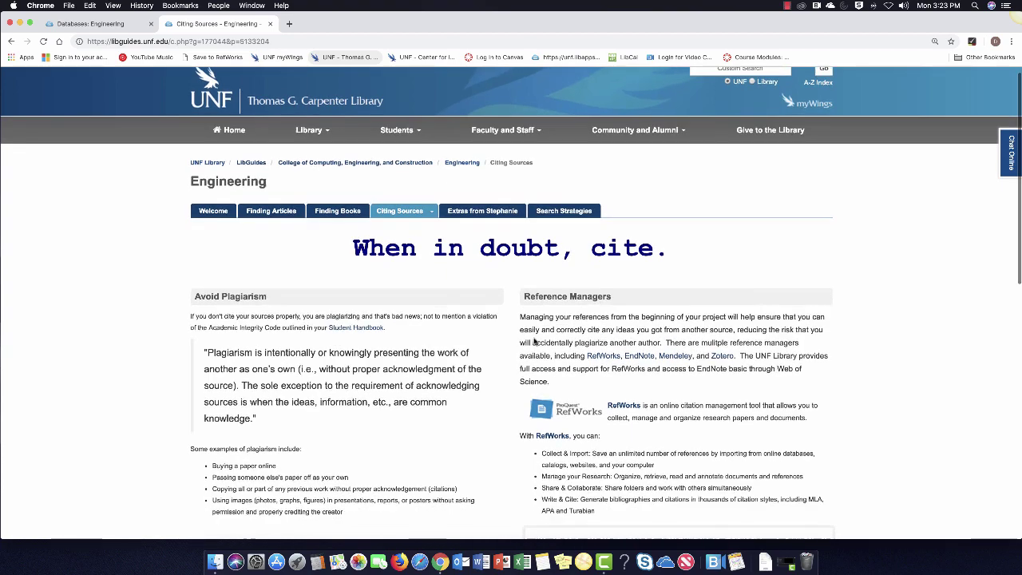
{"action": "scroll", "coordinate": [534, 342], "scroll_direction": "down", "scroll_amount": 3}
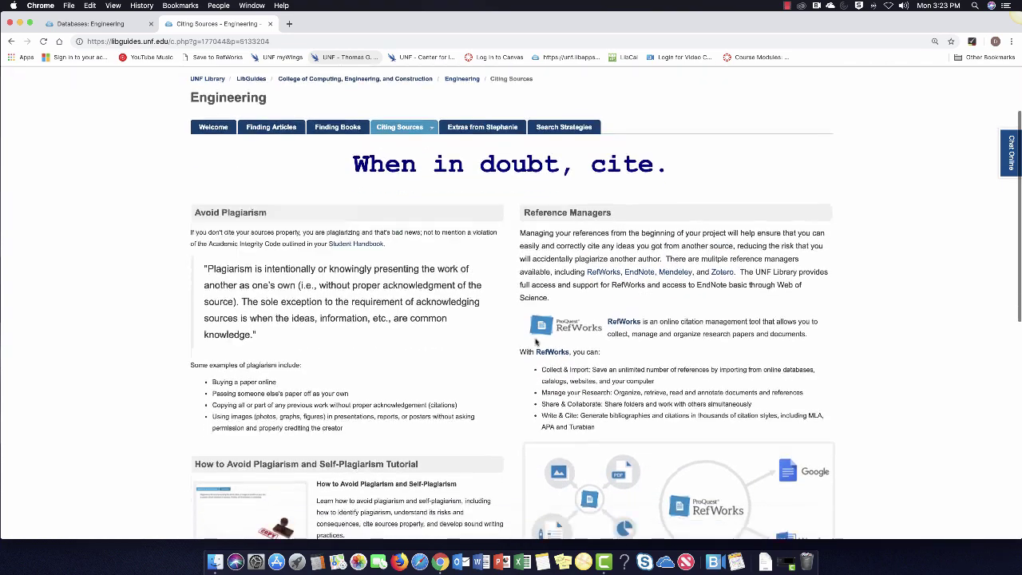
{"action": "scroll", "coordinate": [536, 342], "scroll_direction": "down", "scroll_amount": 1}
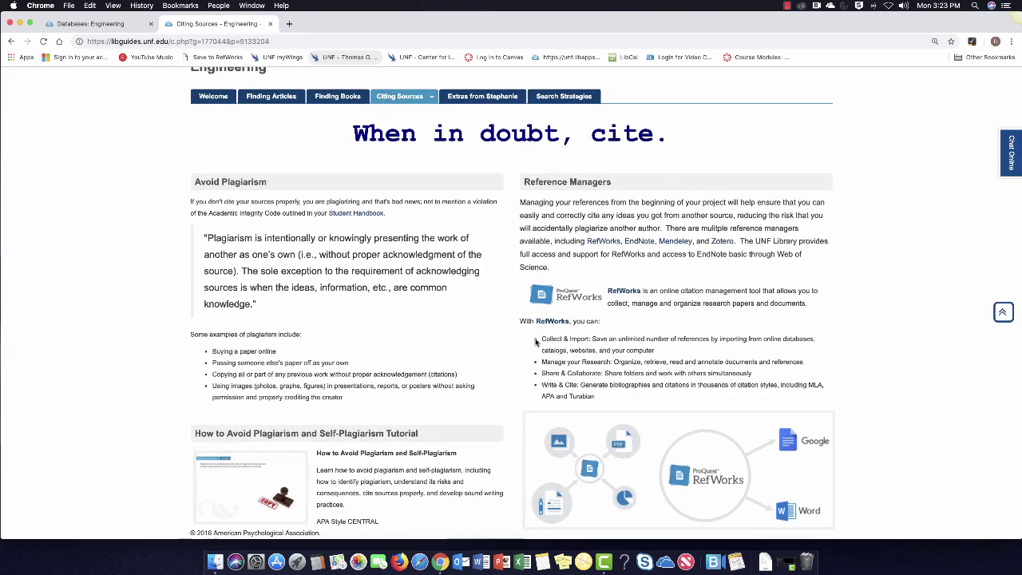
Open the IEEE Style page under Citing Sources and review the in-text citing basics and examples.
{"action": "left_click", "coordinate": [398, 112]}
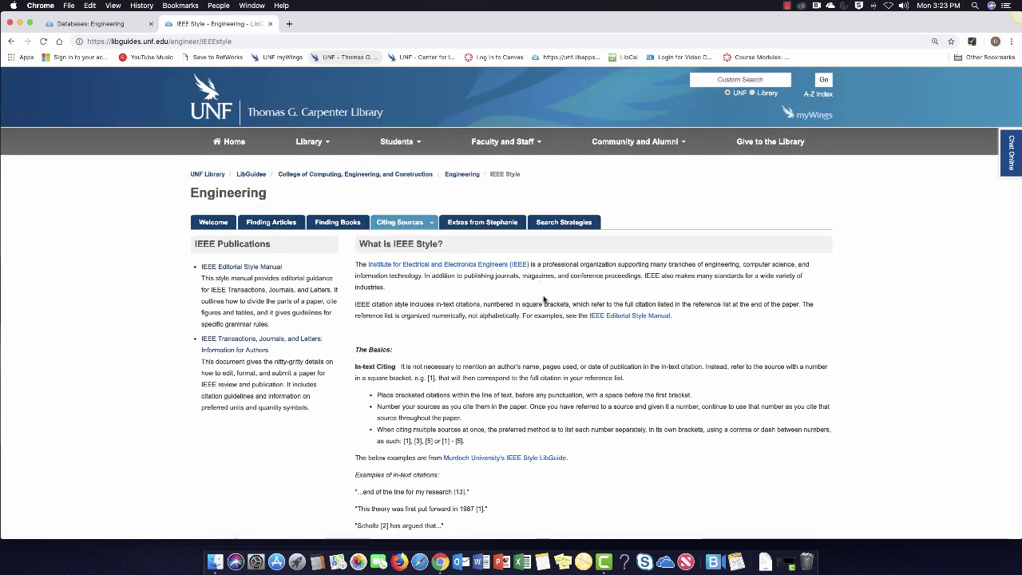
{"action": "scroll", "coordinate": [544, 300], "scroll_direction": "down", "scroll_amount": 1}
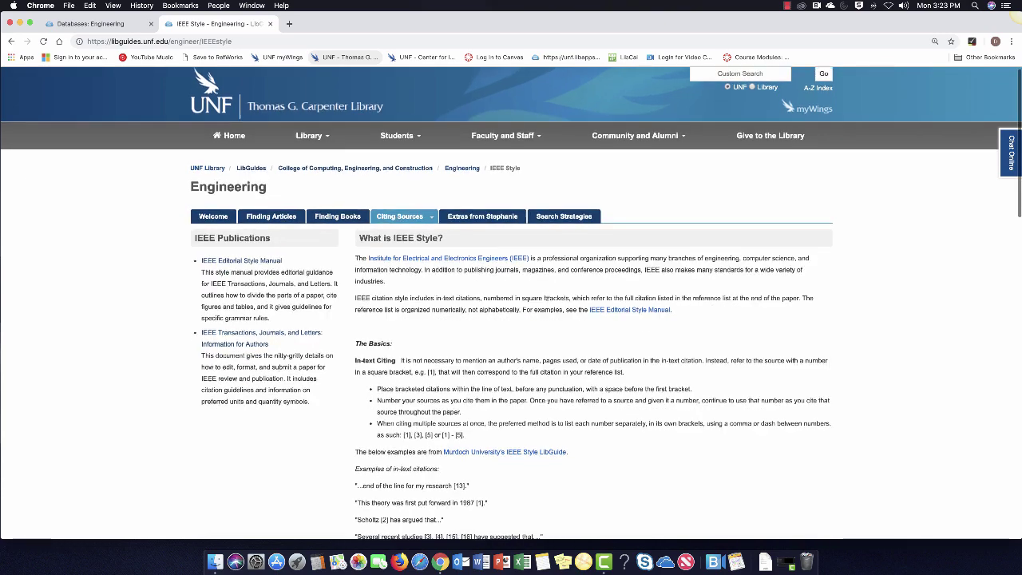
{"action": "scroll", "coordinate": [551, 306], "scroll_direction": "down", "scroll_amount": 2}
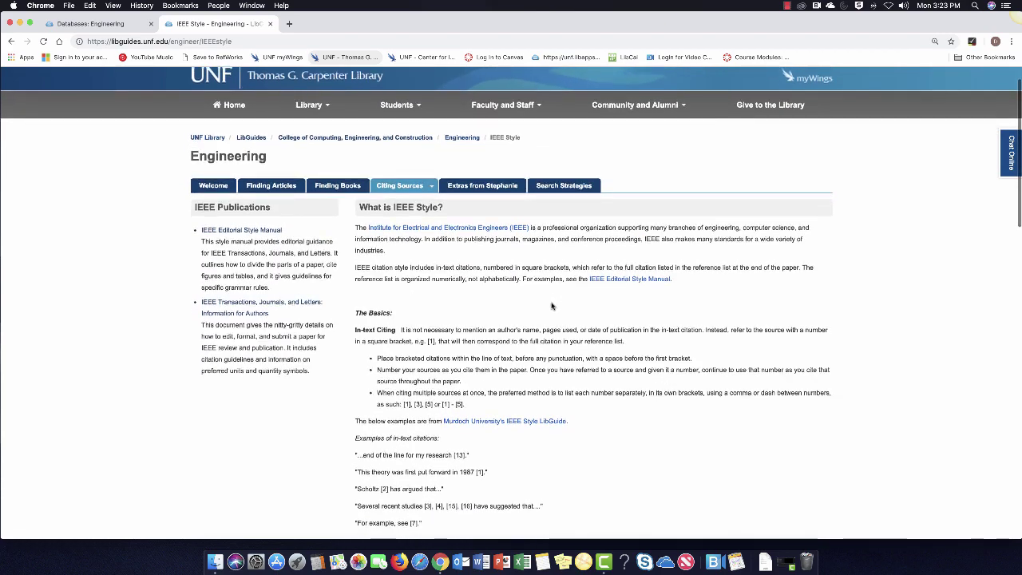
{"action": "scroll", "coordinate": [563, 328], "scroll_direction": "down", "scroll_amount": 1}
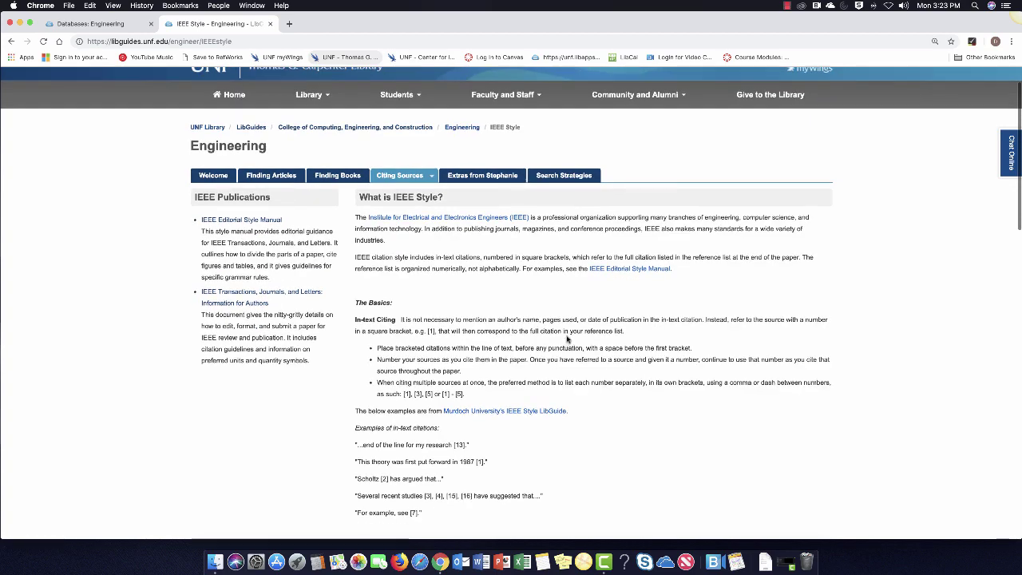
Examine the IEEE Style page's reference list guidelines and the table of citation examples for different materials.
{"action": "scroll", "coordinate": [587, 425], "scroll_direction": "down", "scroll_amount": 3}
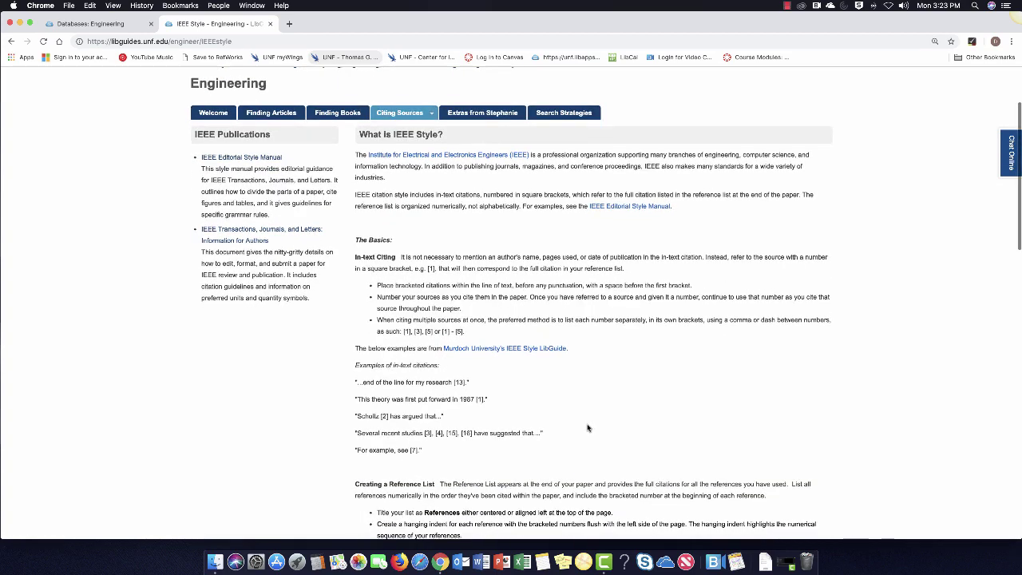
{"action": "scroll", "coordinate": [587, 427], "scroll_direction": "down", "scroll_amount": 5}
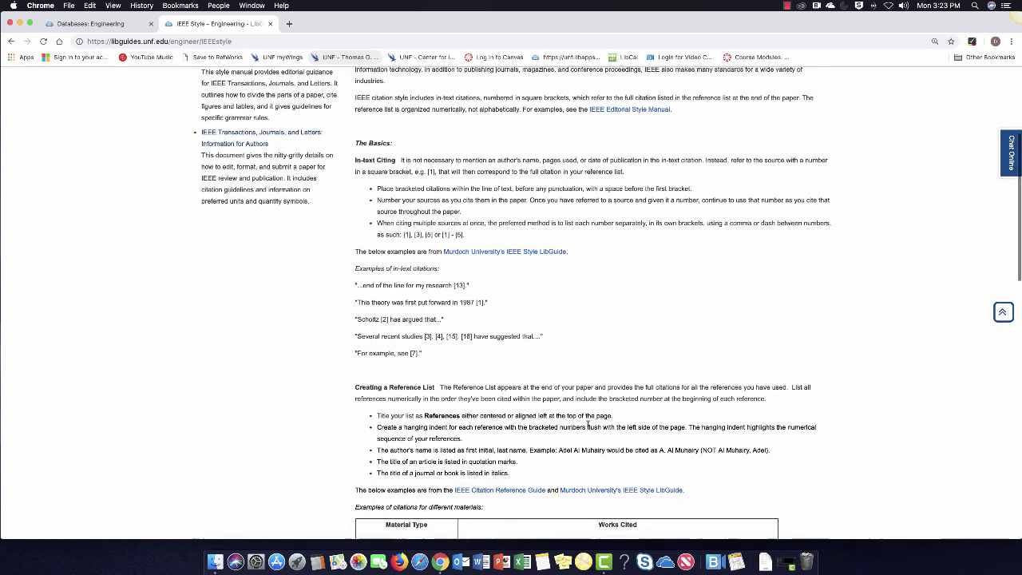
{"action": "scroll", "coordinate": [587, 427], "scroll_direction": "down", "scroll_amount": 4}
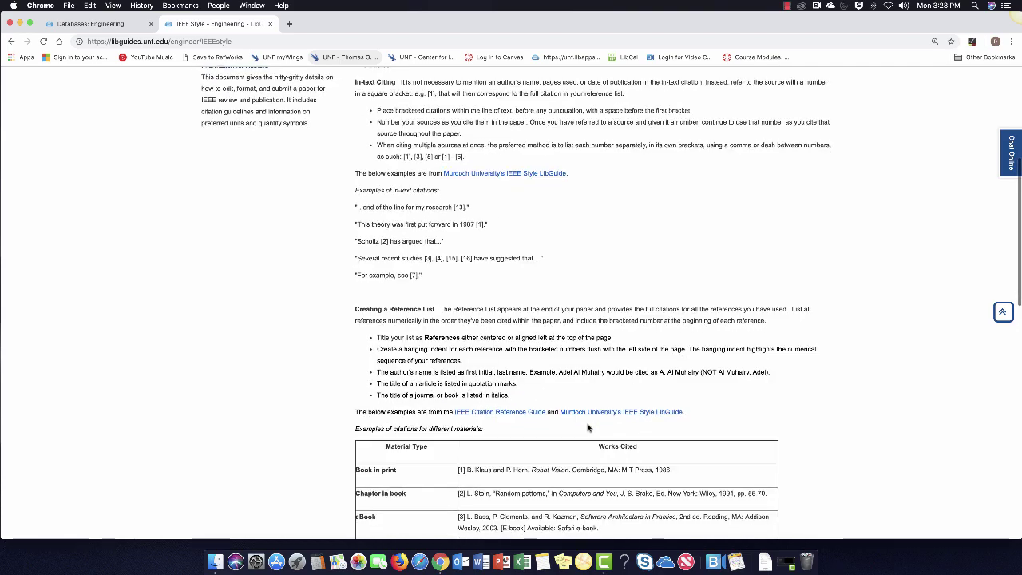
{"action": "scroll", "coordinate": [587, 428], "scroll_direction": "down", "scroll_amount": 1}
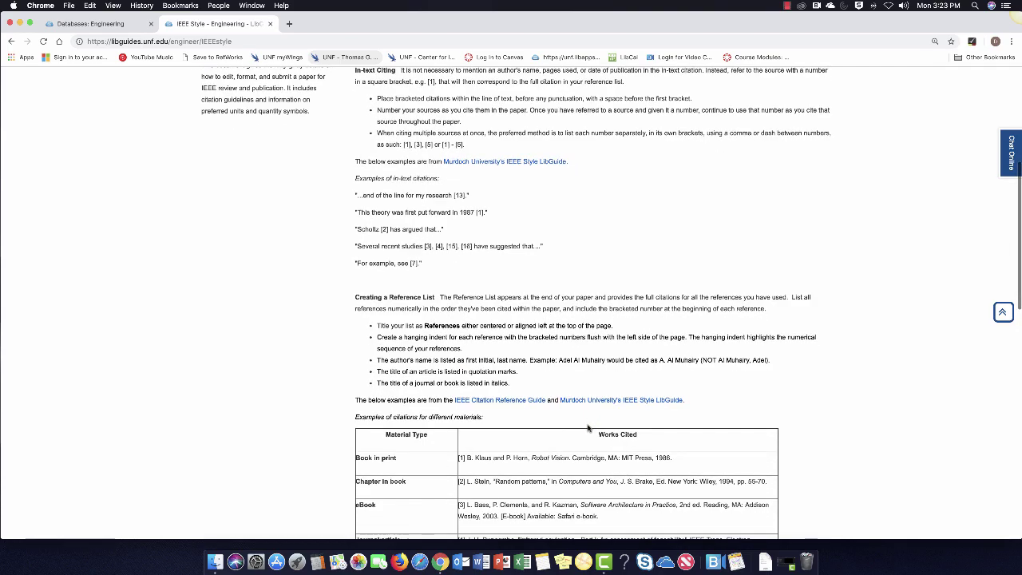
{"action": "scroll", "coordinate": [587, 428], "scroll_direction": "down", "scroll_amount": 2}
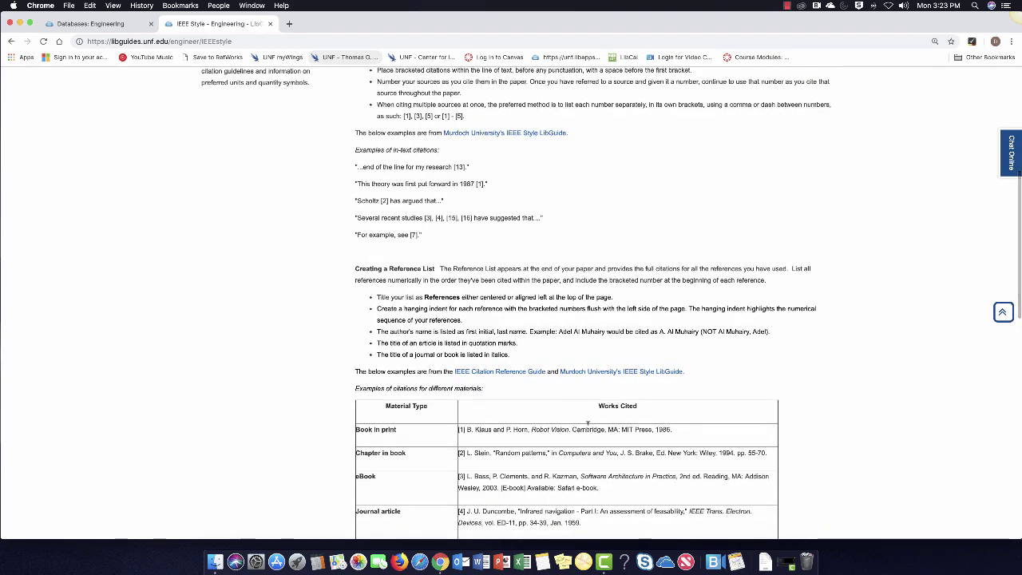
{"action": "scroll", "coordinate": [587, 423], "scroll_direction": "down", "scroll_amount": 6}
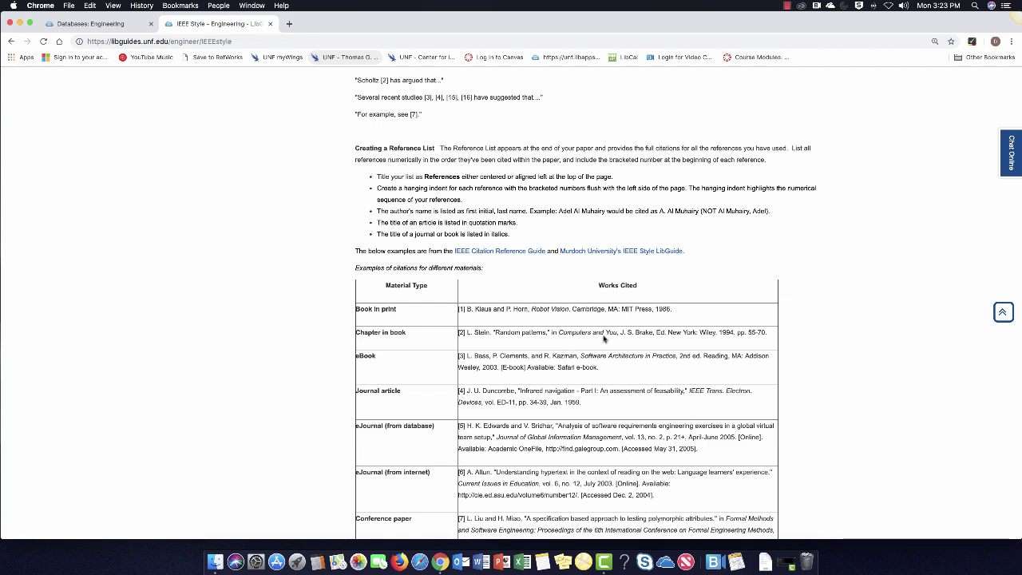
{"action": "scroll", "coordinate": [680, 300], "scroll_direction": "down", "scroll_amount": 3}
Open the Engineering guide's Search Strategies page and review its Boolean operators section.
{"action": "scroll", "coordinate": [613, 284], "scroll_direction": "up", "scroll_amount": 10}
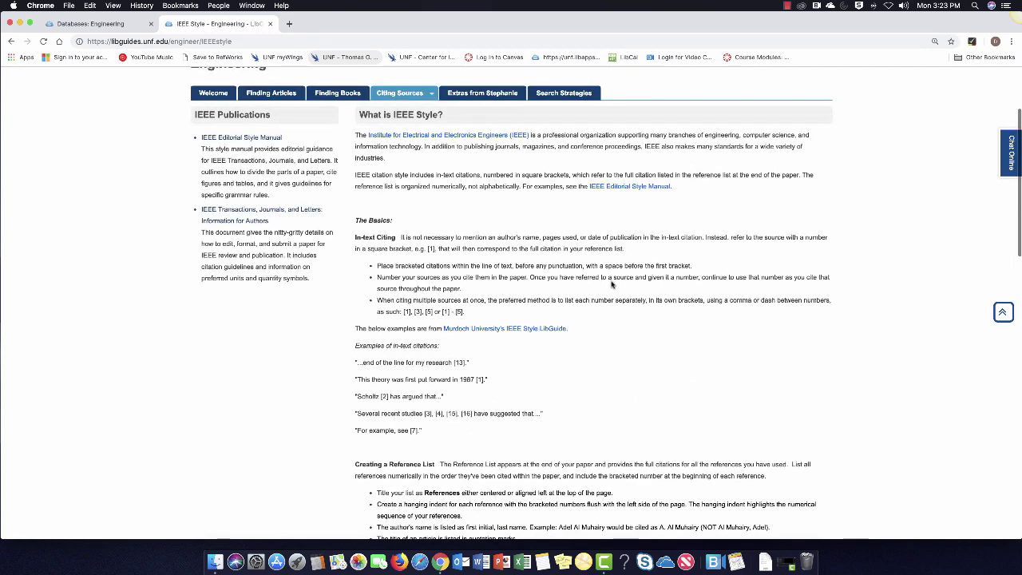
{"action": "left_click", "coordinate": [555, 94]}
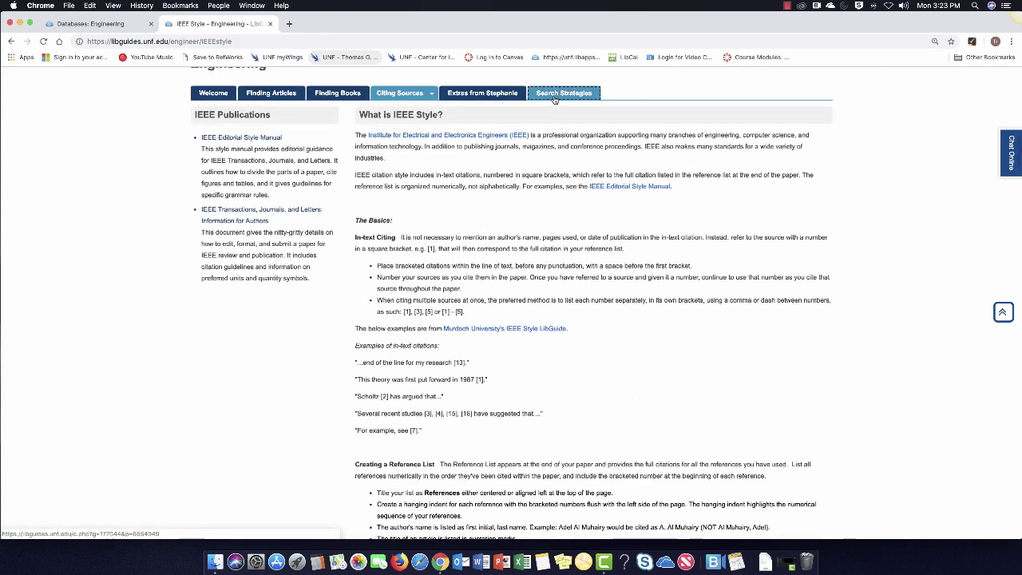
{"action": "mouse_move", "coordinate": [575, 140]}
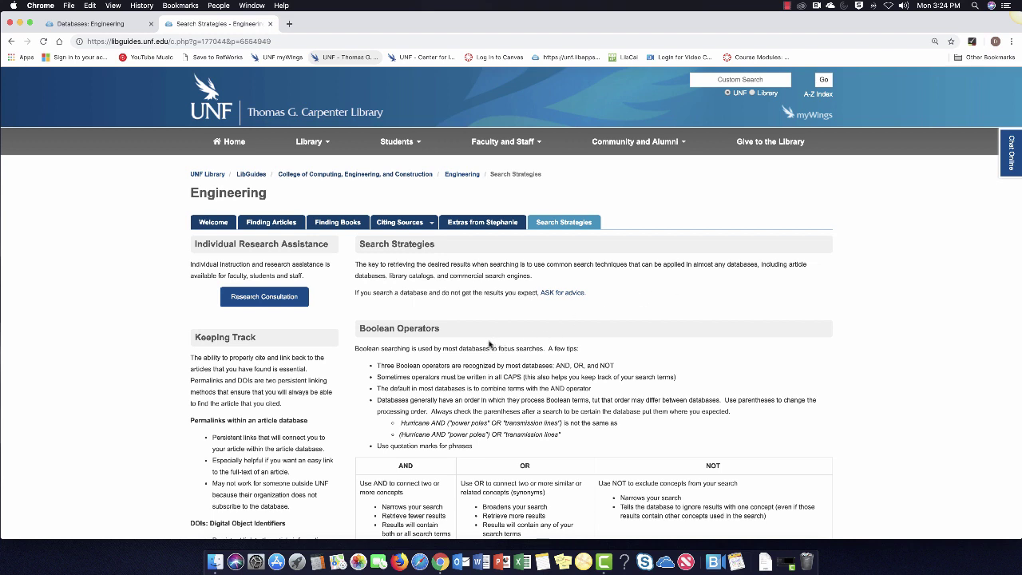
Return to the Engineering databases list, open Compendex through Engineering Village, and dismiss its update notice.
{"action": "left_click", "coordinate": [81, 25]}
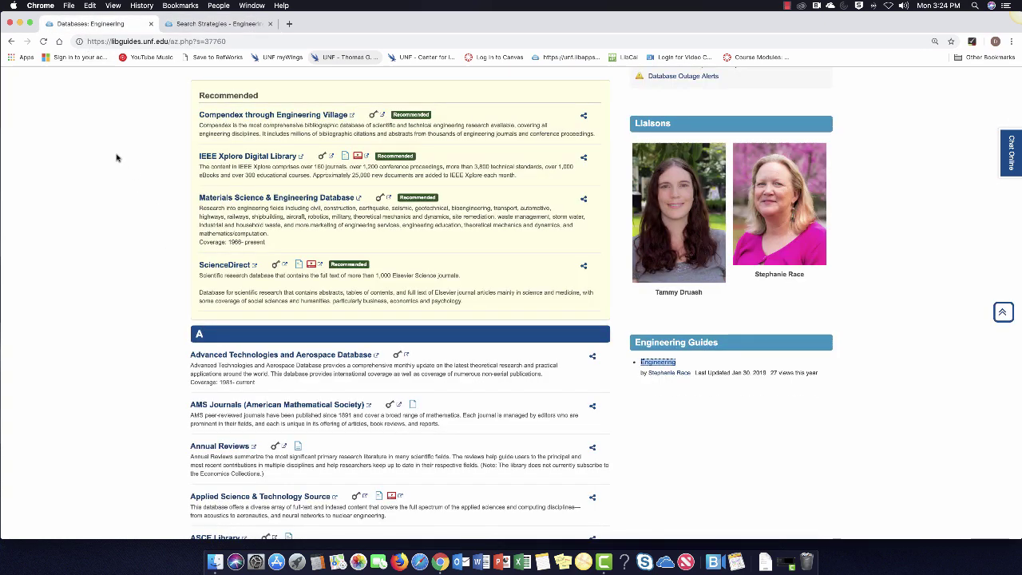
{"action": "scroll", "coordinate": [118, 158], "scroll_direction": "up", "scroll_amount": 1}
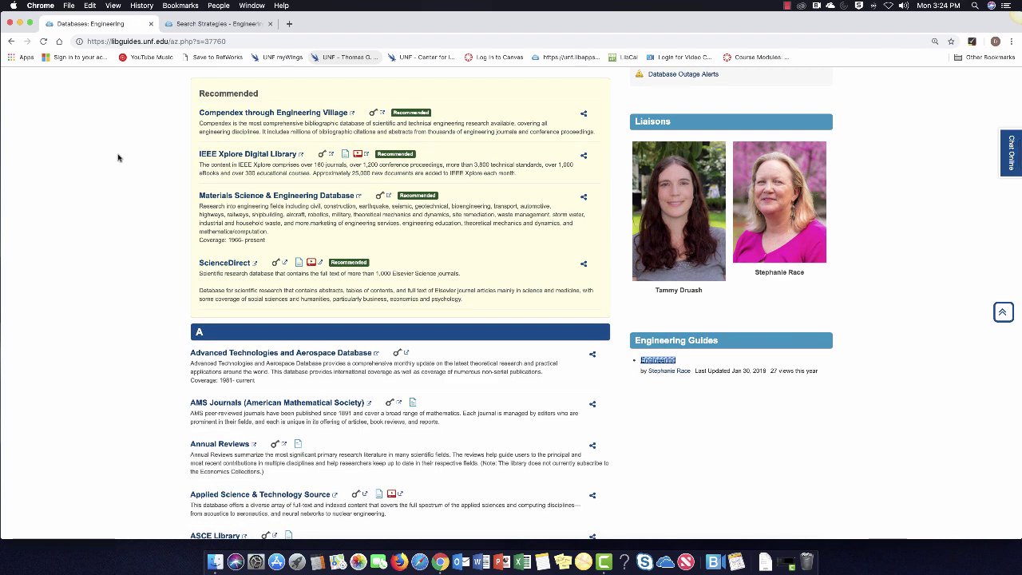
{"action": "scroll", "coordinate": [119, 158], "scroll_direction": "up", "scroll_amount": 1}
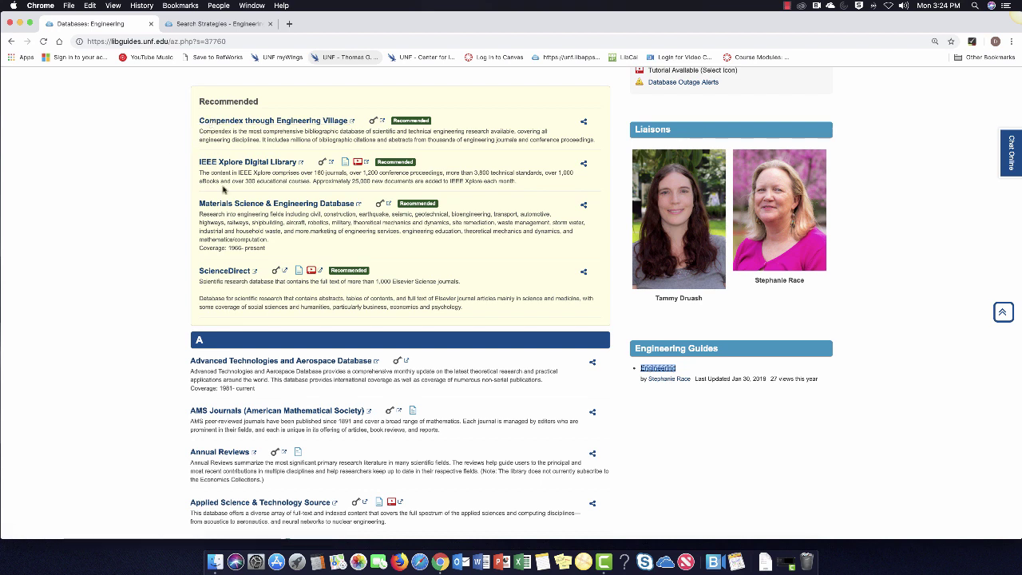
{"action": "left_click", "coordinate": [223, 125]}
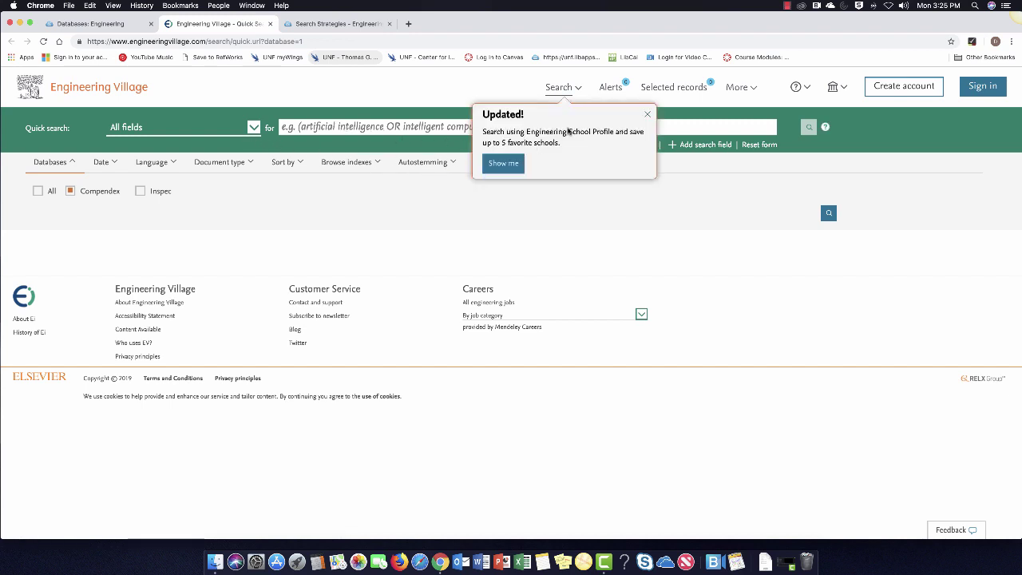
{"action": "left_click", "coordinate": [647, 114]}
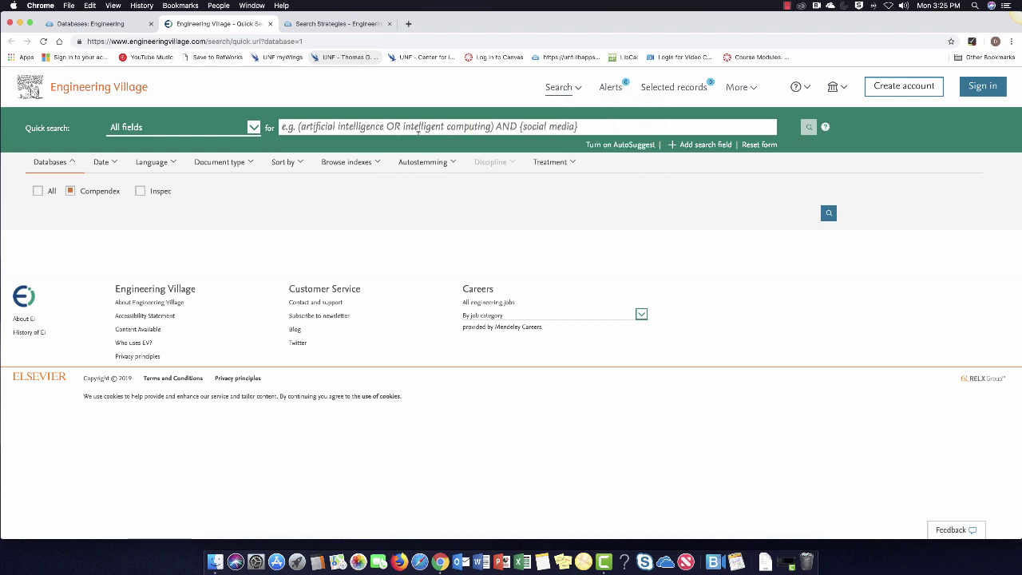
Search Compendex for power poles in all fields and dismiss the abstract preview tip.
{"action": "left_click", "coordinate": [313, 128]}
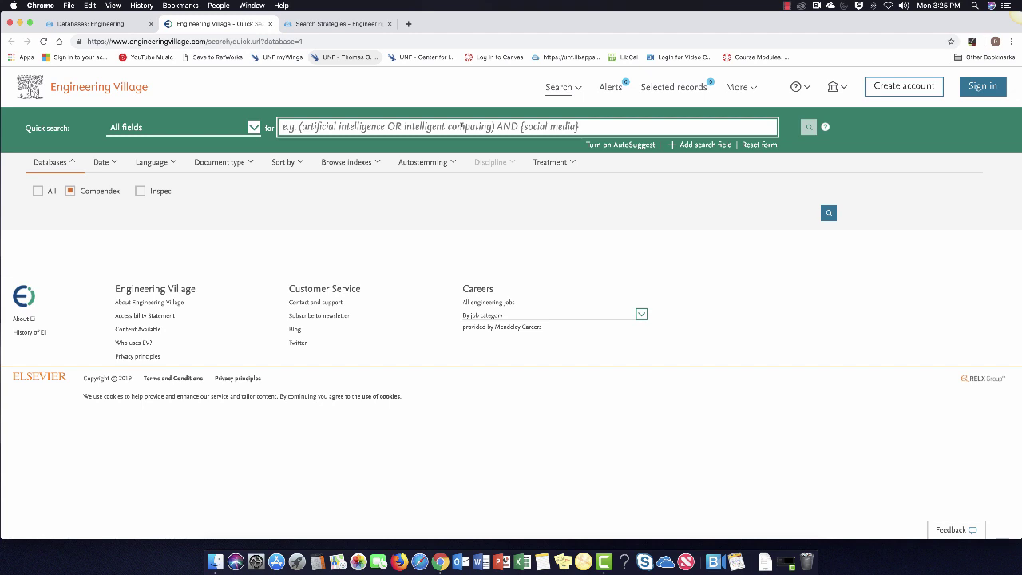
{"action": "type", "text": "power poles"}
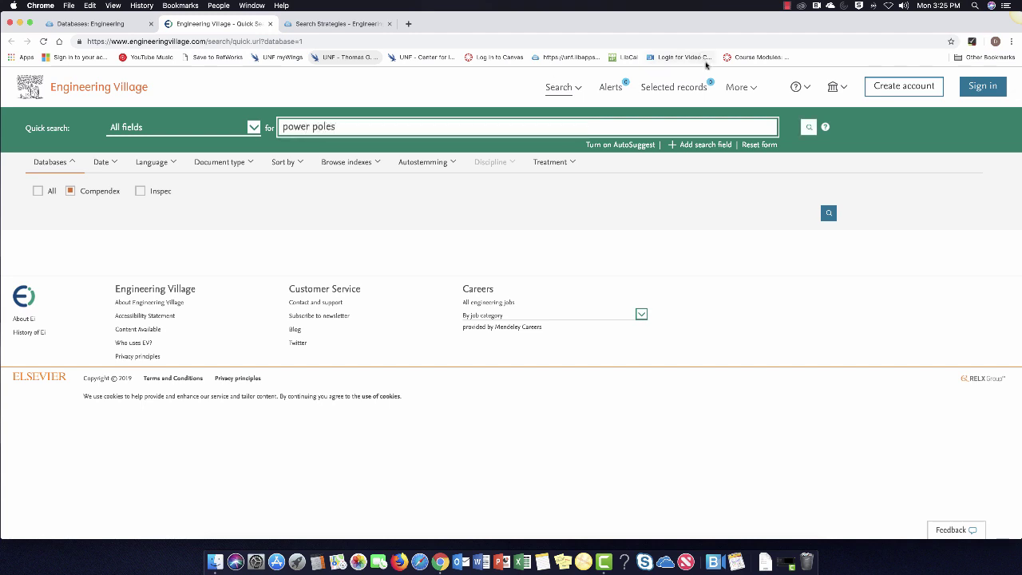
{"action": "left_click", "coordinate": [808, 128]}
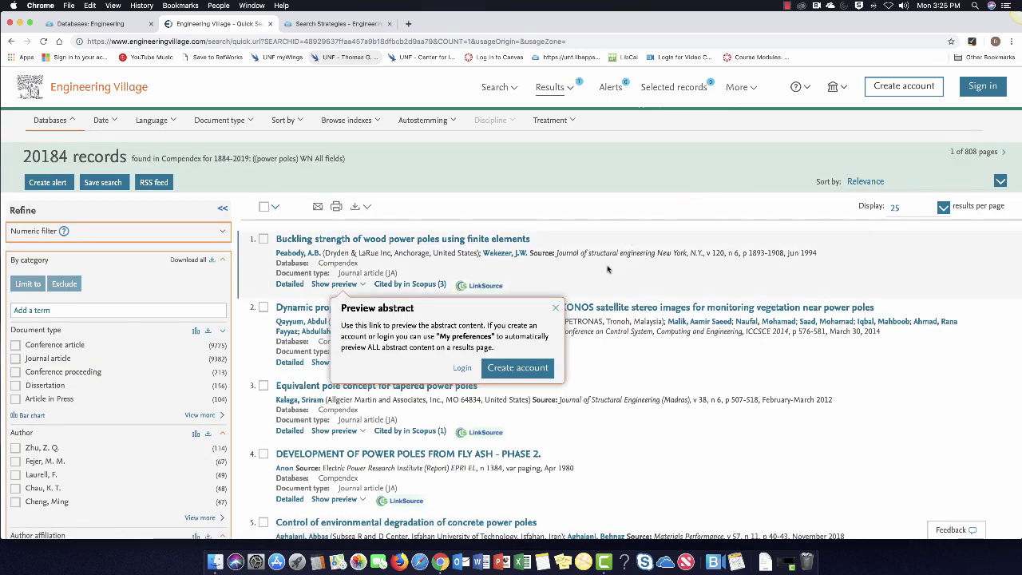
{"action": "left_click", "coordinate": [556, 307]}
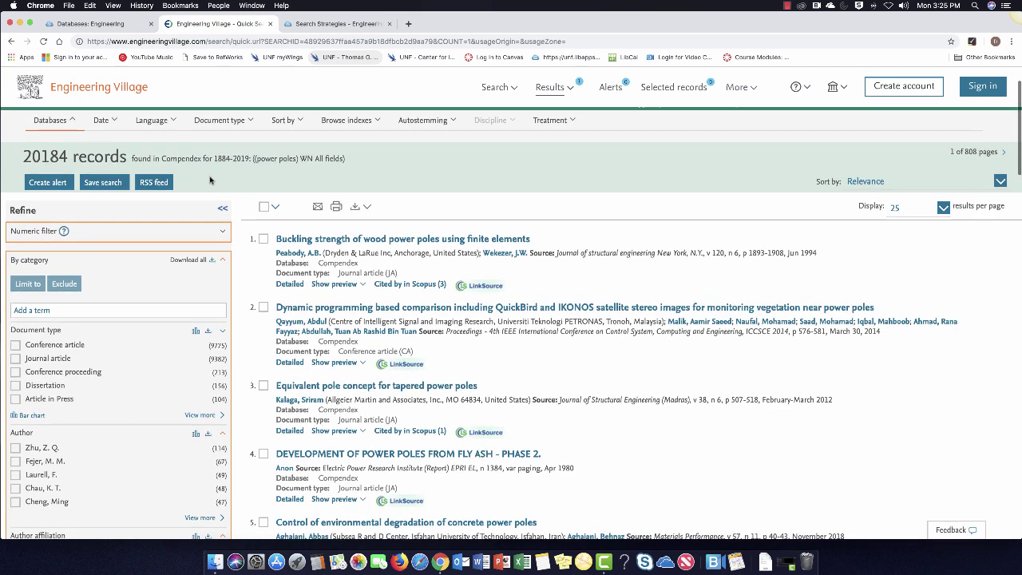
Add a second search field for hurricanes, combined with AND across all fields, and rerun the search.
{"action": "scroll", "coordinate": [210, 178], "scroll_direction": "up", "scroll_amount": 2}
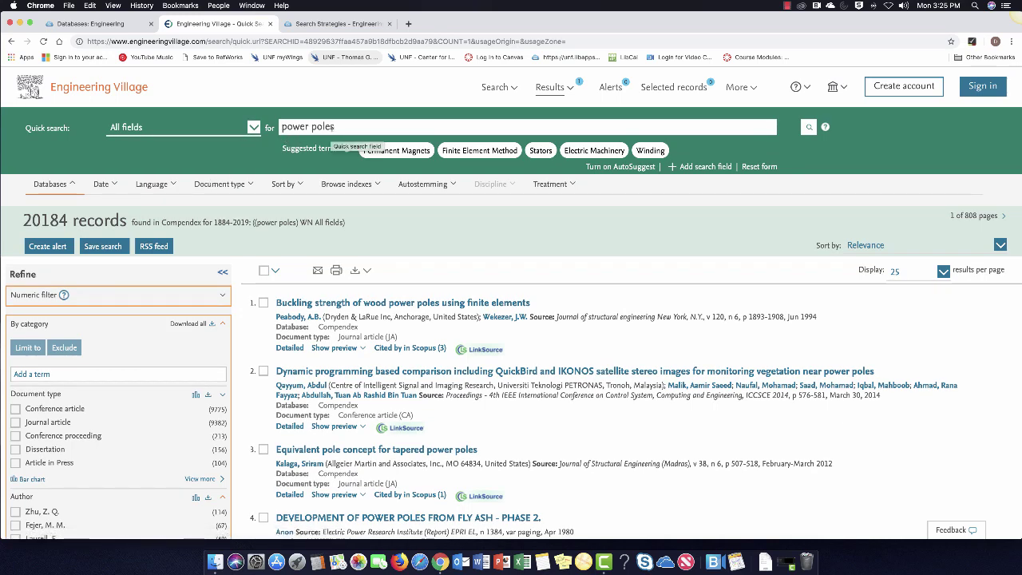
{"action": "left_click", "coordinate": [701, 168]}
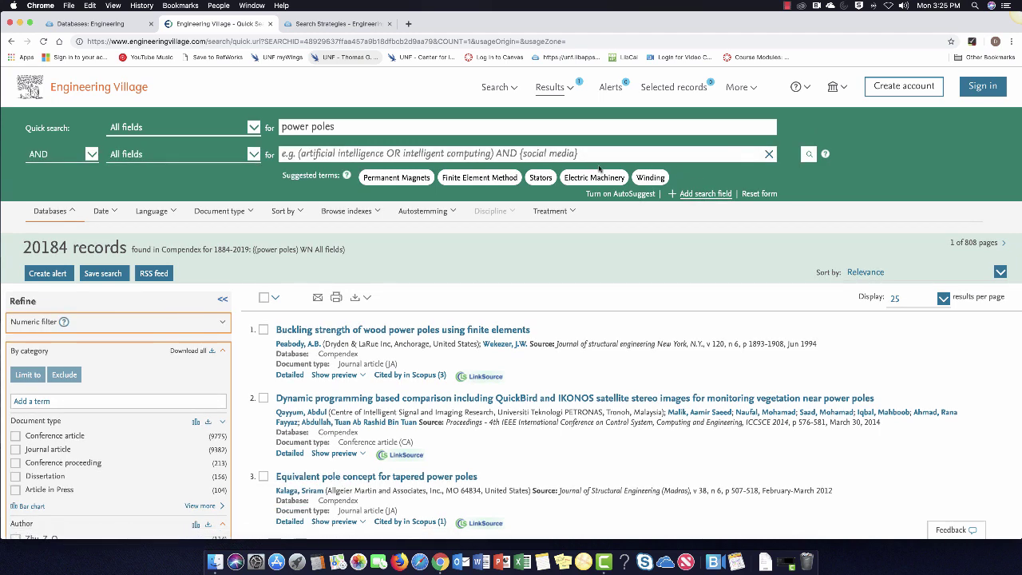
{"action": "left_click", "coordinate": [461, 153]}
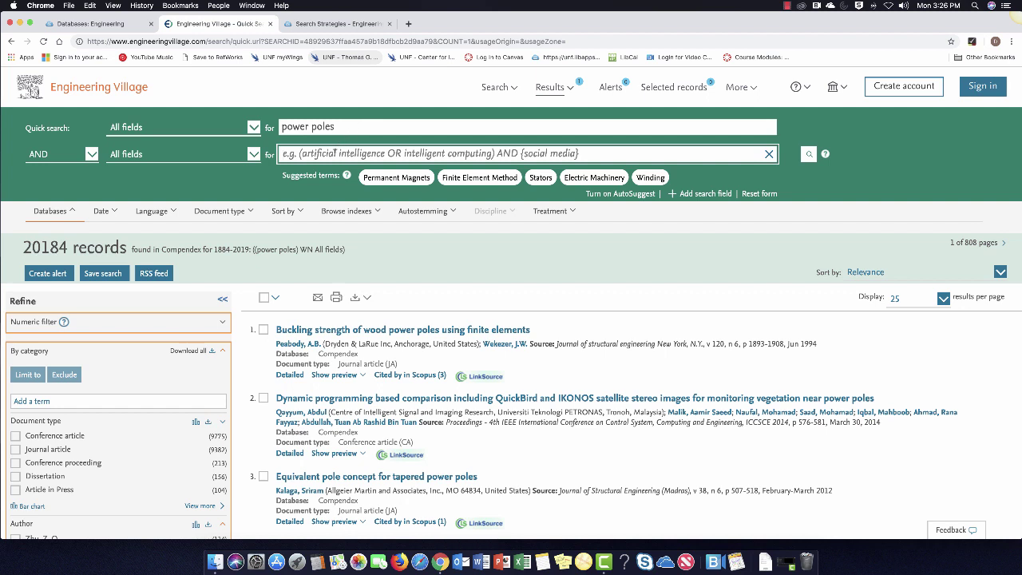
{"action": "type", "text": "hurric"}
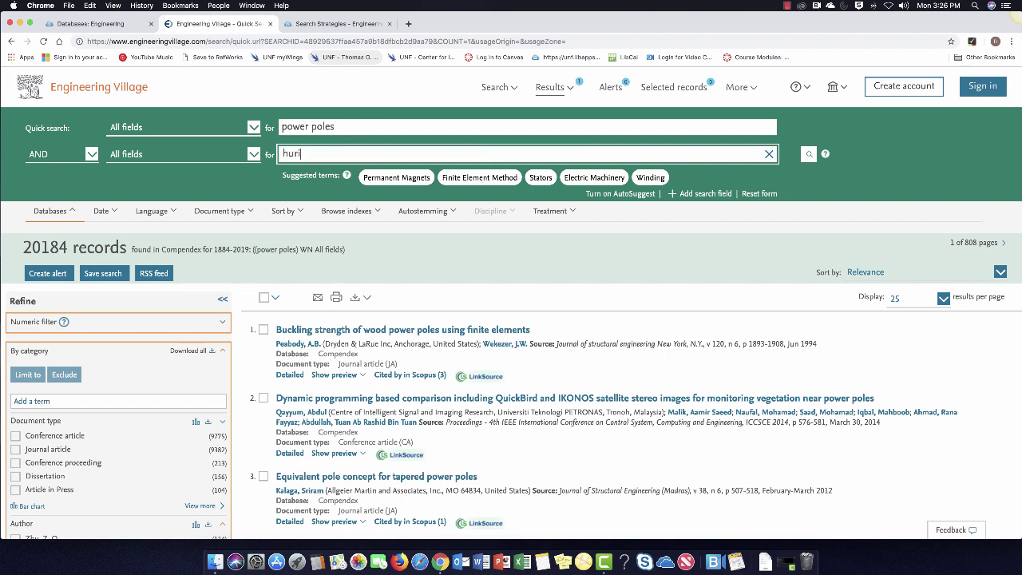
{"action": "type", "text": "anes"}
{"action": "left_click", "coordinate": [805, 159]}
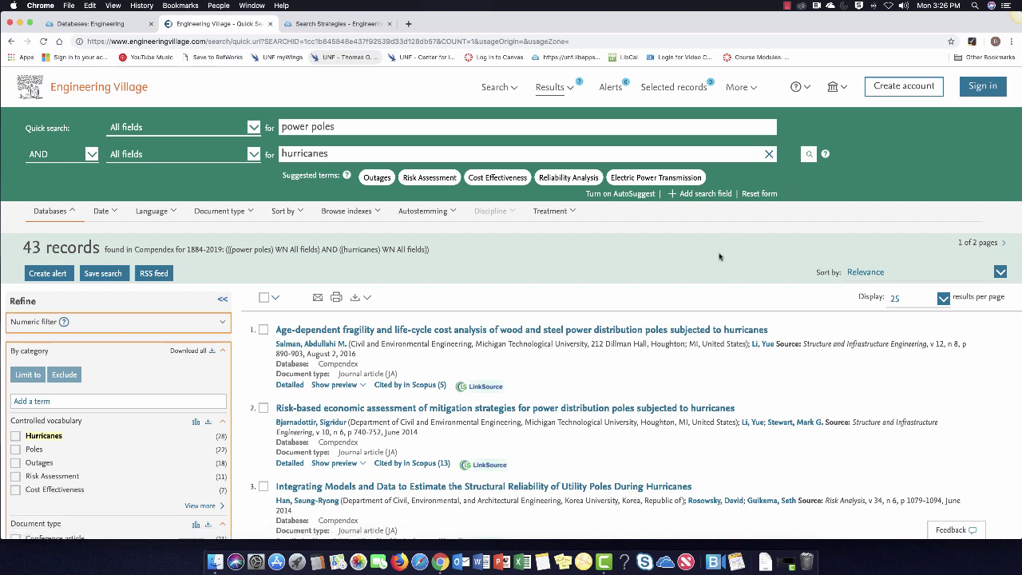
Examine the article results for power poles AND hurricanes, including their titles, sources and document types.
{"action": "scroll", "coordinate": [726, 302], "scroll_direction": "down", "scroll_amount": 1}
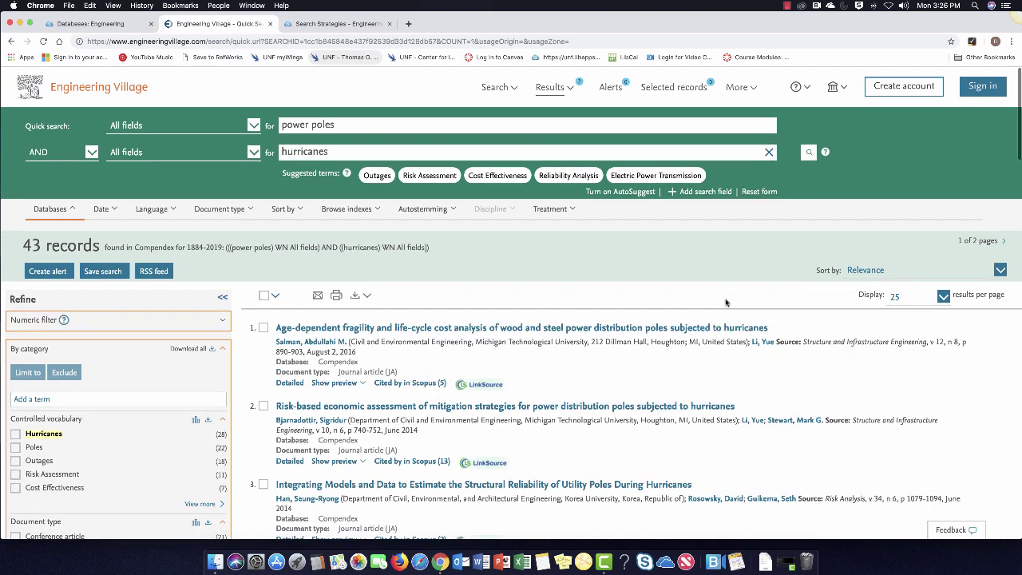
{"action": "scroll", "coordinate": [726, 319], "scroll_direction": "down", "scroll_amount": 2}
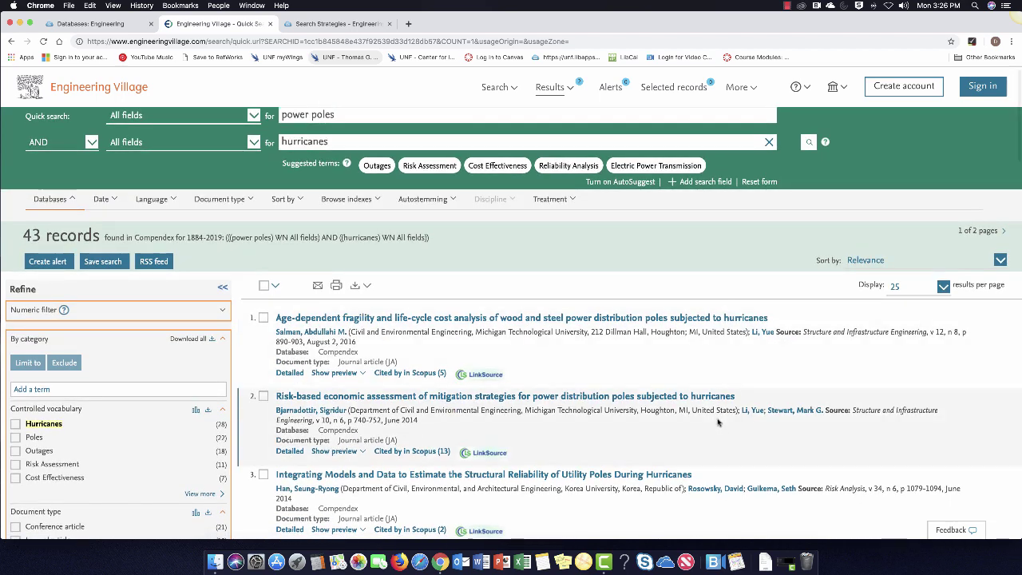
{"action": "scroll", "coordinate": [716, 417], "scroll_direction": "down", "scroll_amount": 3}
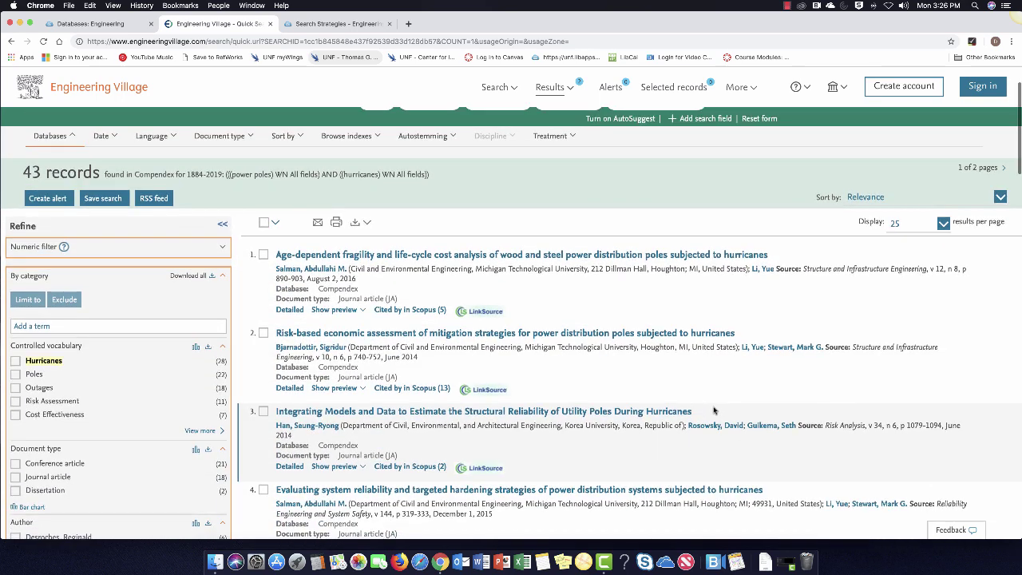
{"action": "scroll", "coordinate": [713, 411], "scroll_direction": "down", "scroll_amount": 1}
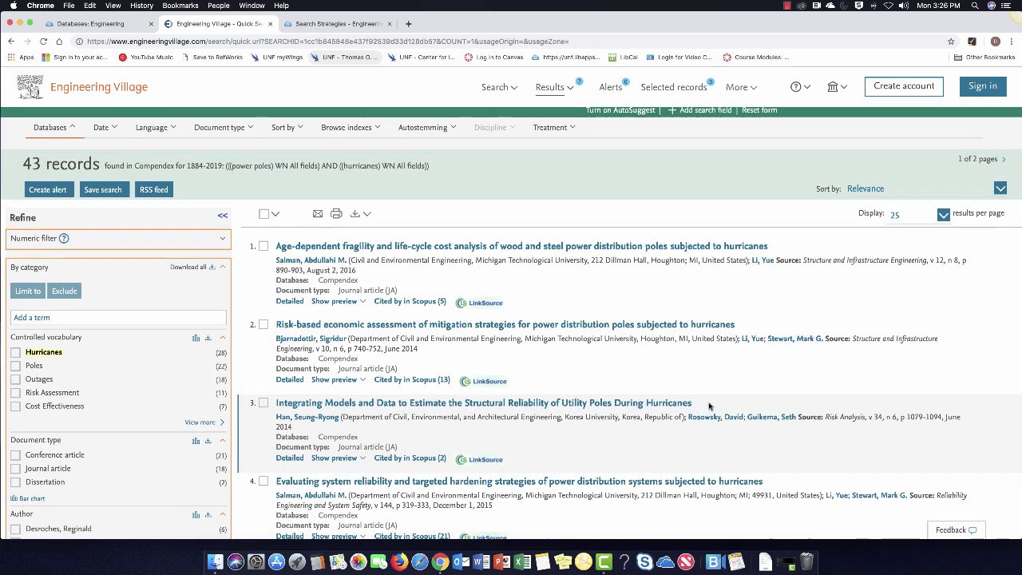
{"action": "scroll", "coordinate": [711, 410], "scroll_direction": "down", "scroll_amount": 2}
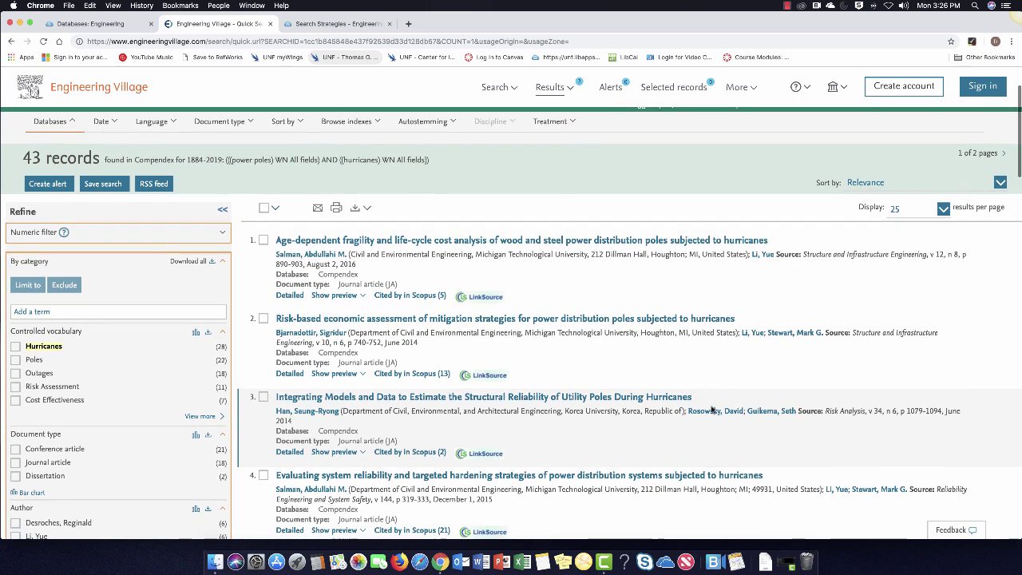
{"action": "scroll", "coordinate": [713, 410], "scroll_direction": "down", "scroll_amount": 2}
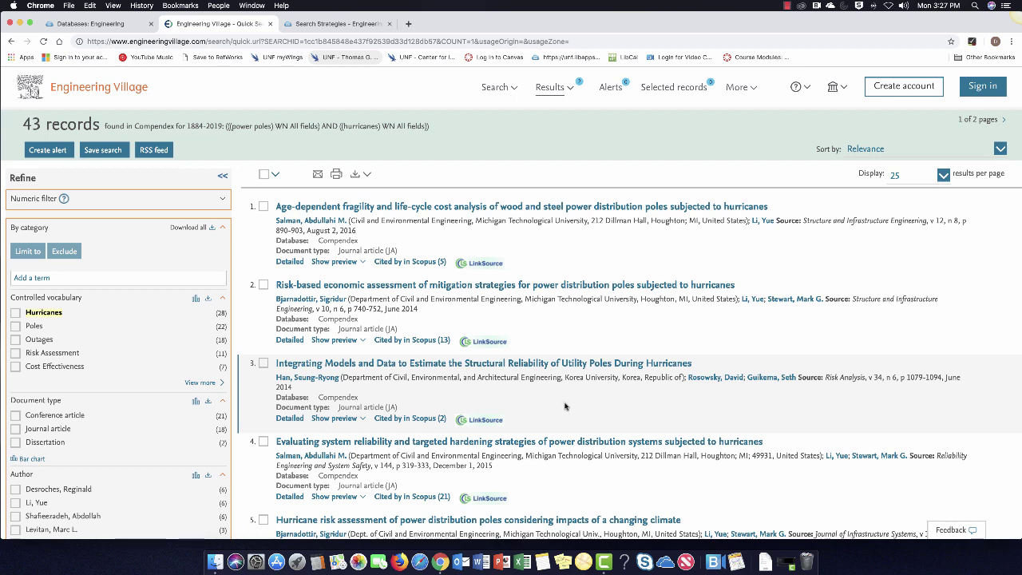
Broaden the first search field to "power poles OR utility poles" and rerun the search with hurricanes.
{"action": "scroll", "coordinate": [564, 407], "scroll_direction": "up", "scroll_amount": 3}
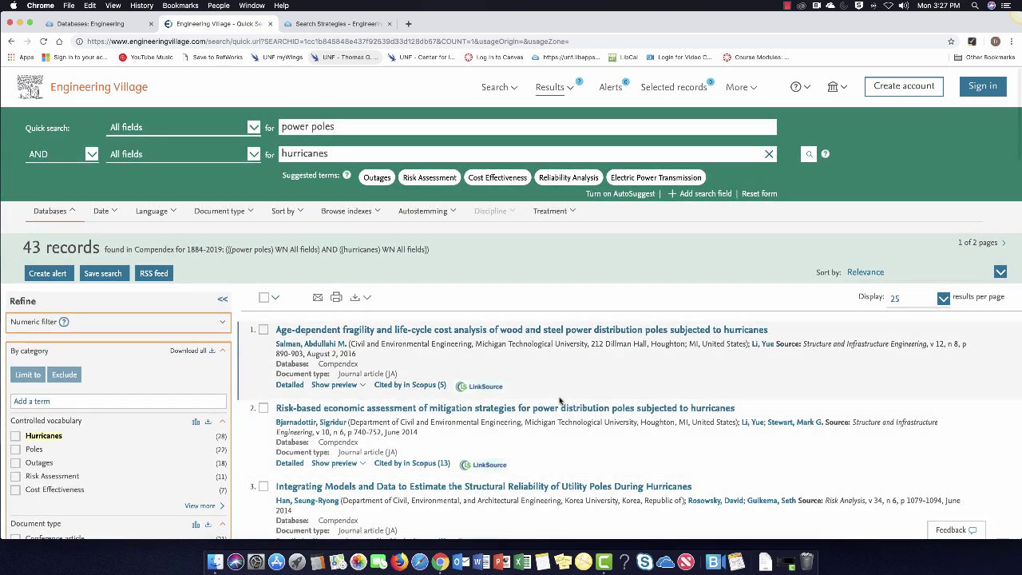
{"action": "left_click", "coordinate": [356, 126]}
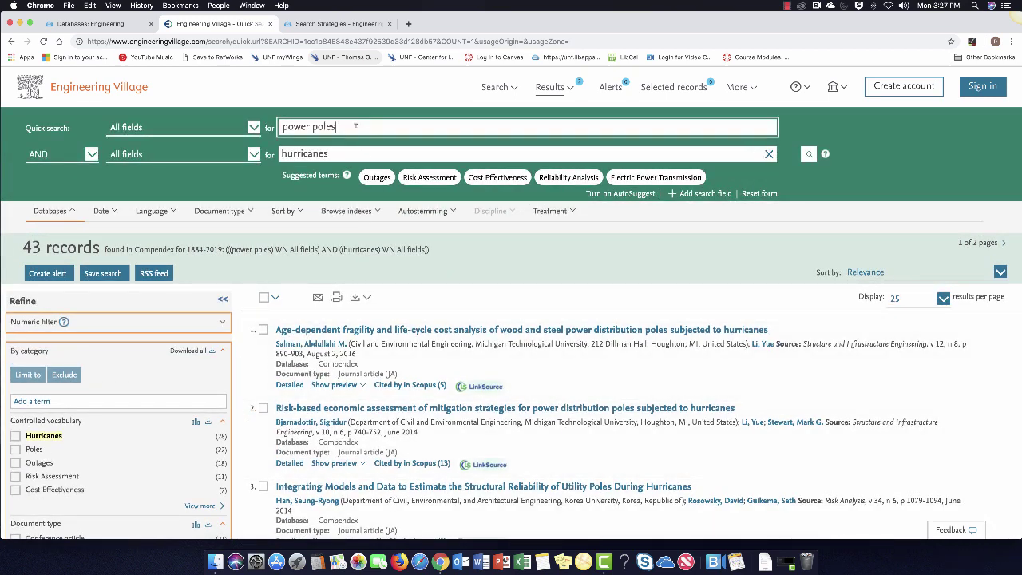
{"action": "type", "text": "OR utility poles"}
{"action": "left_click", "coordinate": [809, 155]}
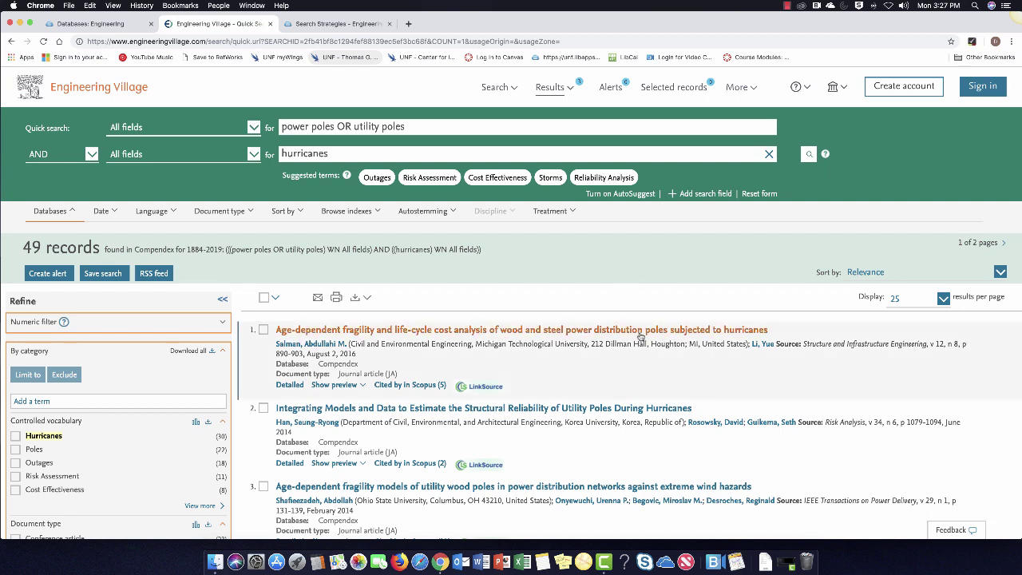
Examine the refine categories for the search results, including controlled vocabulary, document type, author and author affiliation.
{"action": "scroll", "coordinate": [639, 335], "scroll_direction": "down", "scroll_amount": 1}
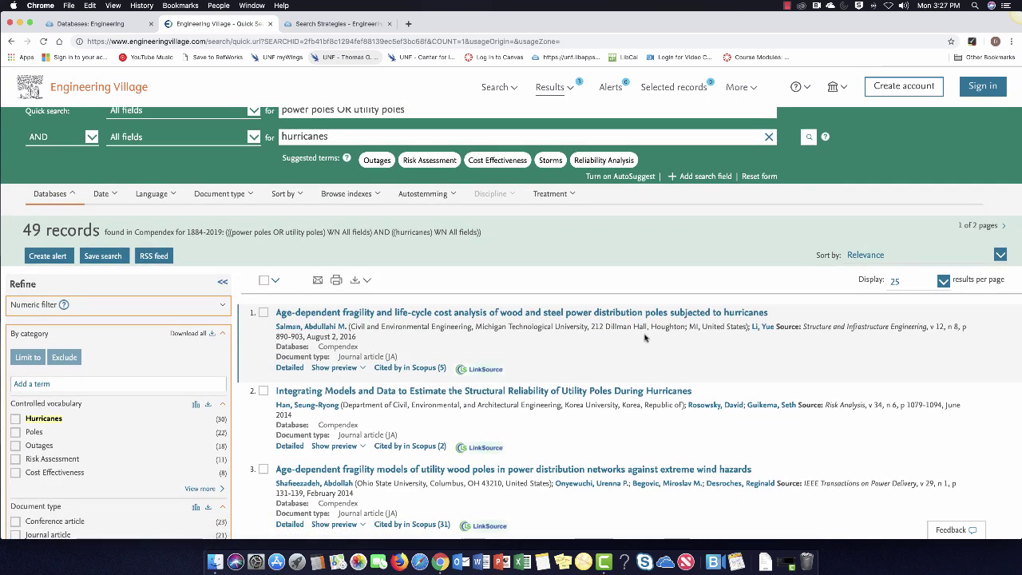
{"action": "scroll", "coordinate": [633, 332], "scroll_direction": "down", "scroll_amount": 2}
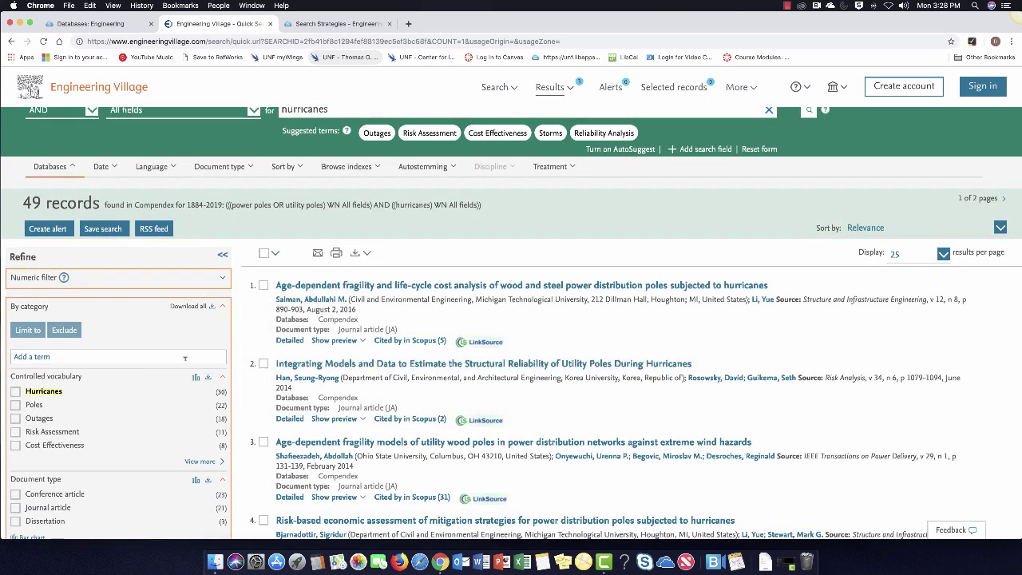
{"action": "scroll", "coordinate": [151, 368], "scroll_direction": "down", "scroll_amount": 1}
{"action": "scroll", "coordinate": [151, 368], "scroll_direction": "down", "scroll_amount": 3}
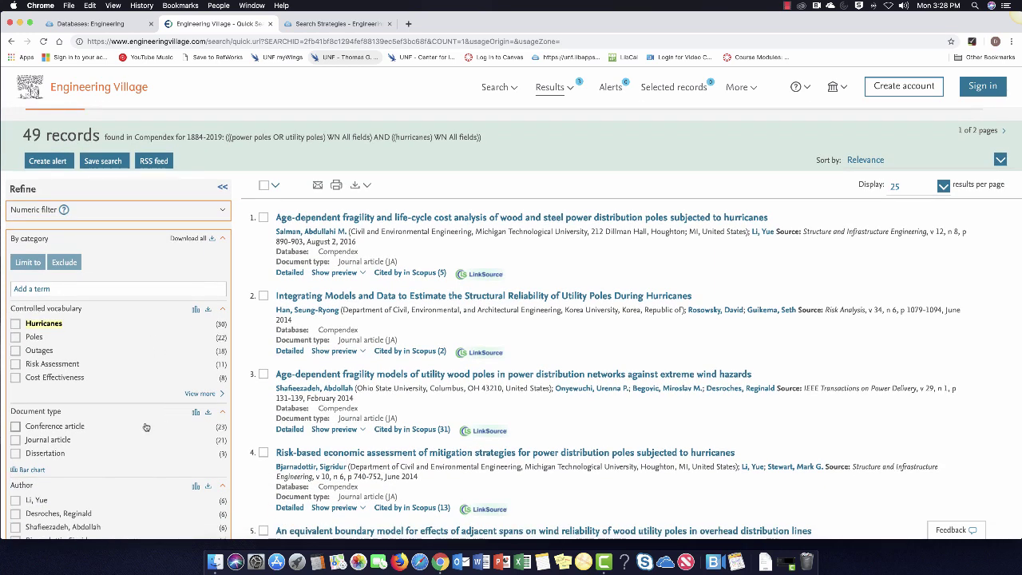
{"action": "scroll", "coordinate": [145, 411], "scroll_direction": "down", "scroll_amount": 4}
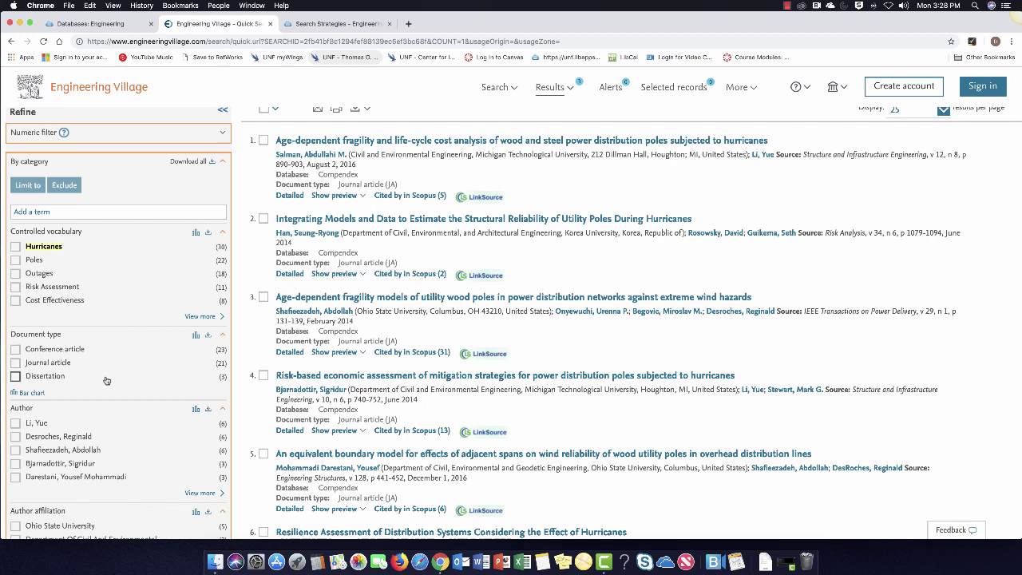
{"action": "scroll", "coordinate": [104, 381], "scroll_direction": "down", "scroll_amount": 1}
{"action": "scroll", "coordinate": [116, 400], "scroll_direction": "down", "scroll_amount": 5}
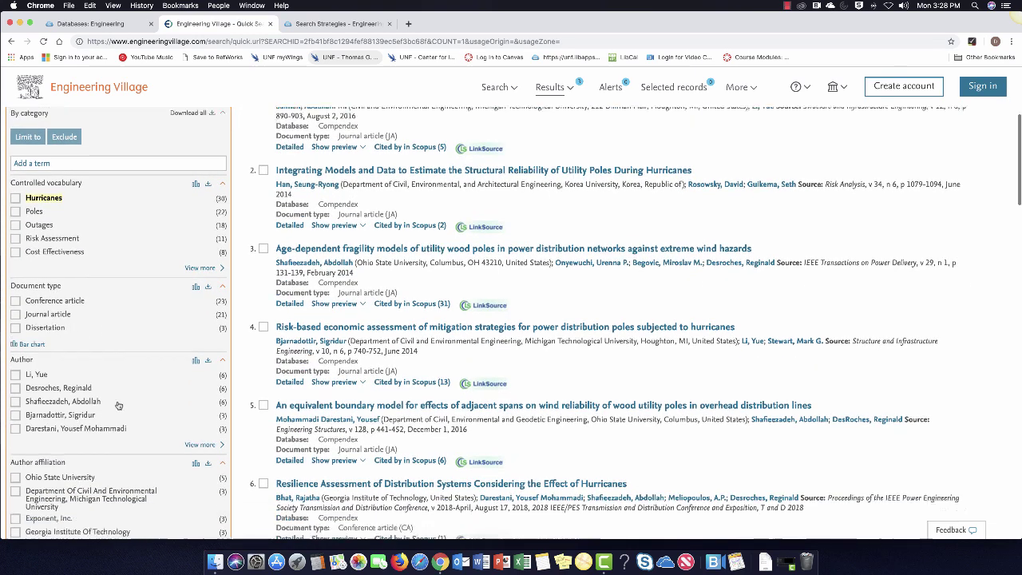
{"action": "scroll", "coordinate": [118, 405], "scroll_direction": "down", "scroll_amount": 2}
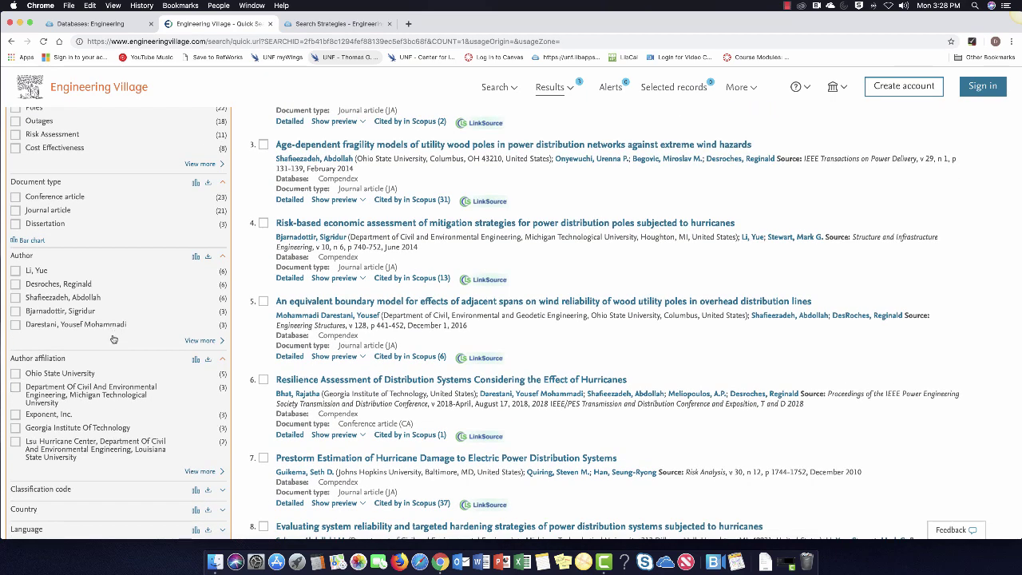
{"action": "scroll", "coordinate": [113, 387], "scroll_direction": "down", "scroll_amount": 1}
{"action": "scroll", "coordinate": [113, 387], "scroll_direction": "down", "scroll_amount": 3}
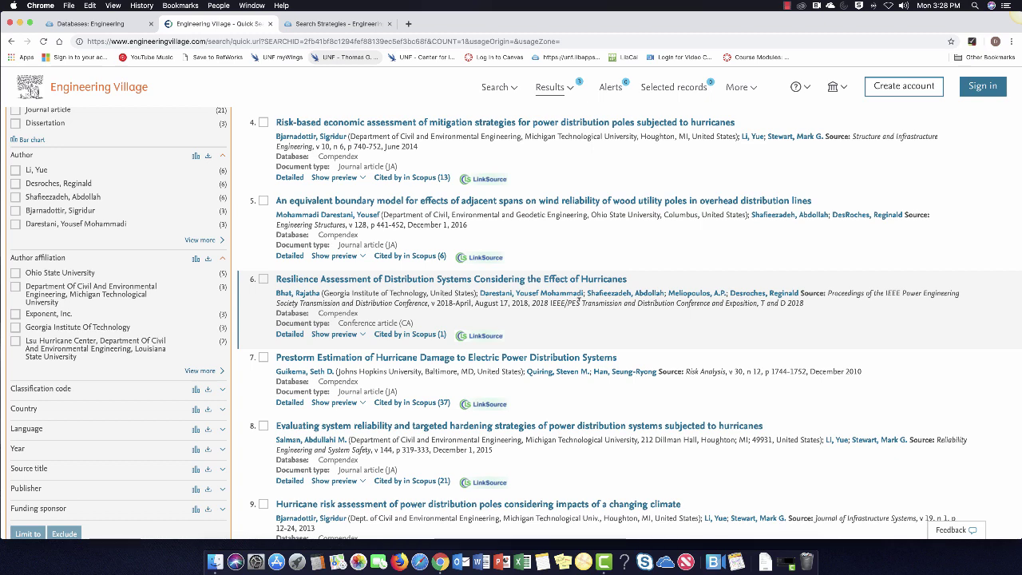
Open the first result, on age-dependent fragility of wood and steel power distribution poles, and review its abstract and controlled terms.
{"action": "scroll", "coordinate": [579, 300], "scroll_direction": "up", "scroll_amount": 2}
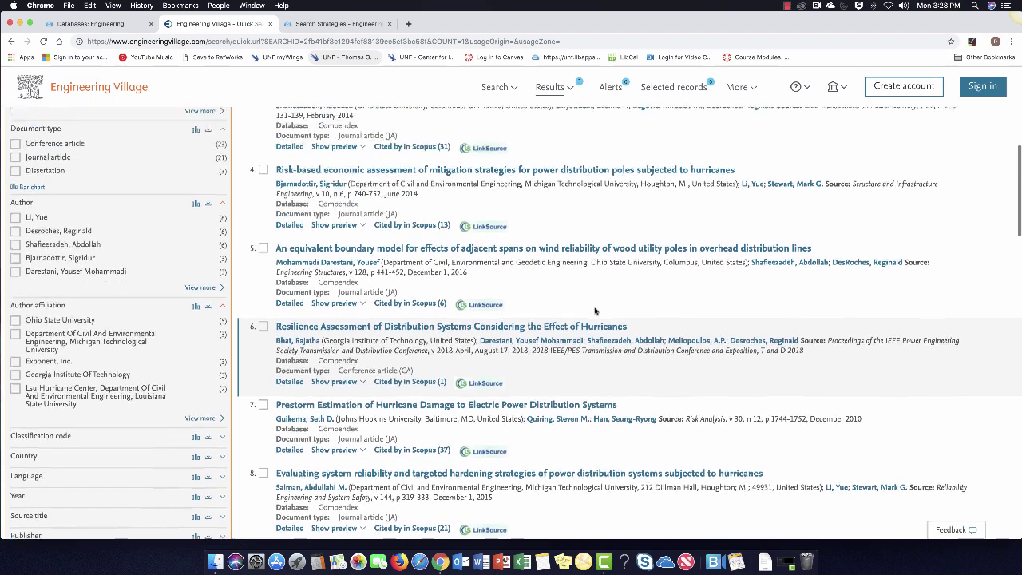
{"action": "scroll", "coordinate": [596, 306], "scroll_direction": "up", "scroll_amount": 3}
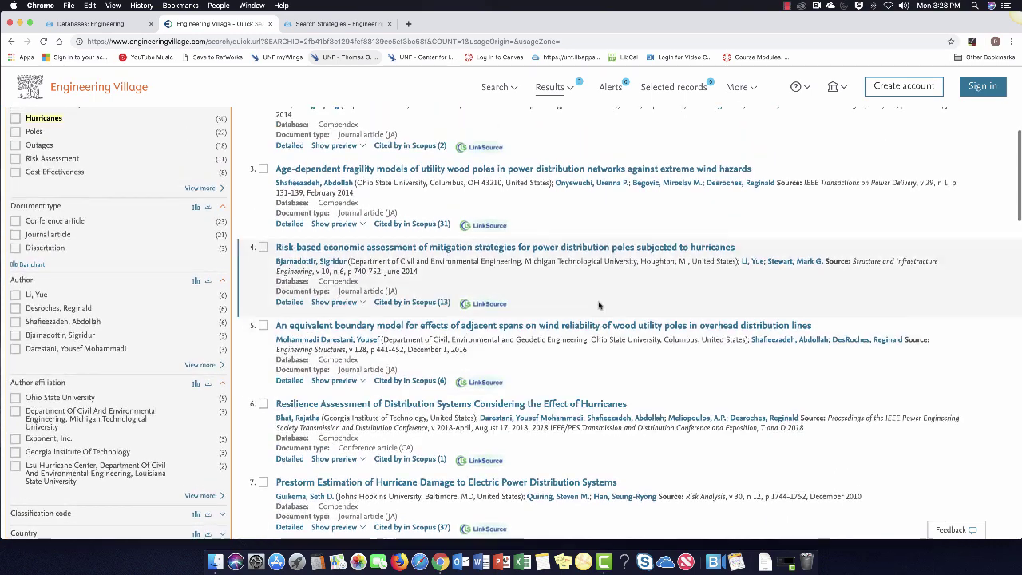
{"action": "scroll", "coordinate": [599, 304], "scroll_direction": "up", "scroll_amount": 3}
{"action": "scroll", "coordinate": [599, 305], "scroll_direction": "up", "scroll_amount": 1}
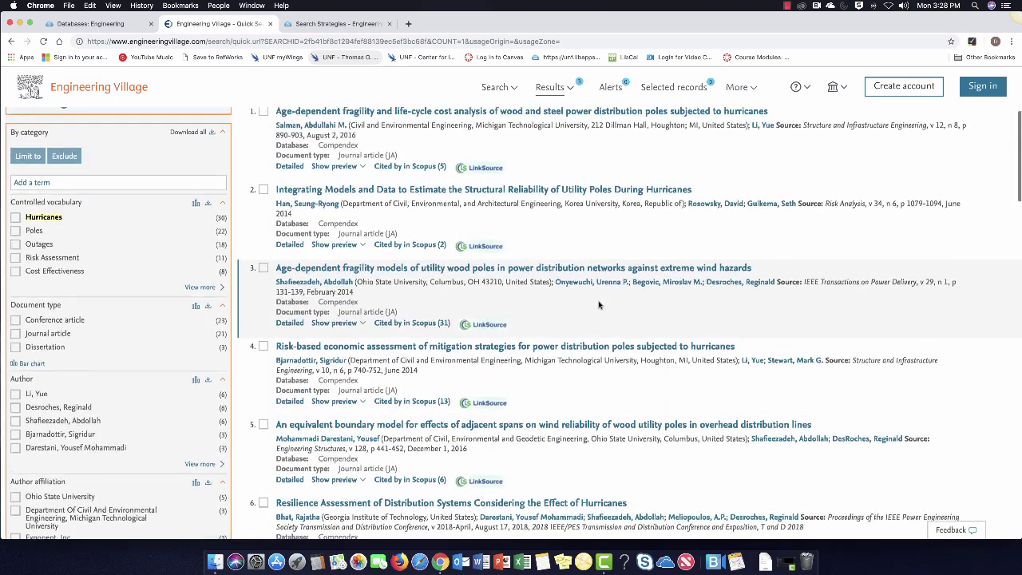
{"action": "scroll", "coordinate": [599, 305], "scroll_direction": "up", "scroll_amount": 1}
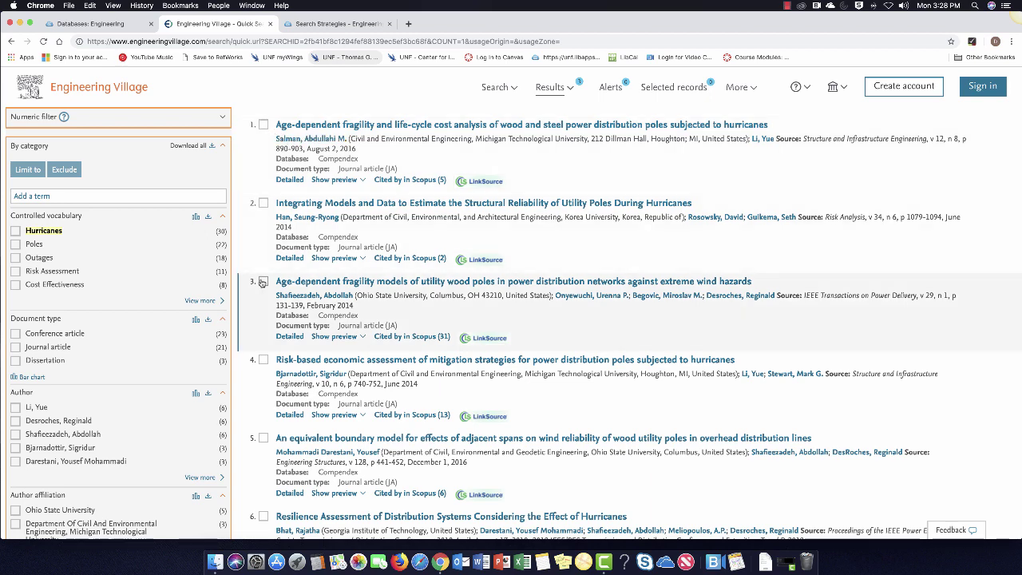
{"action": "left_click", "coordinate": [435, 126]}
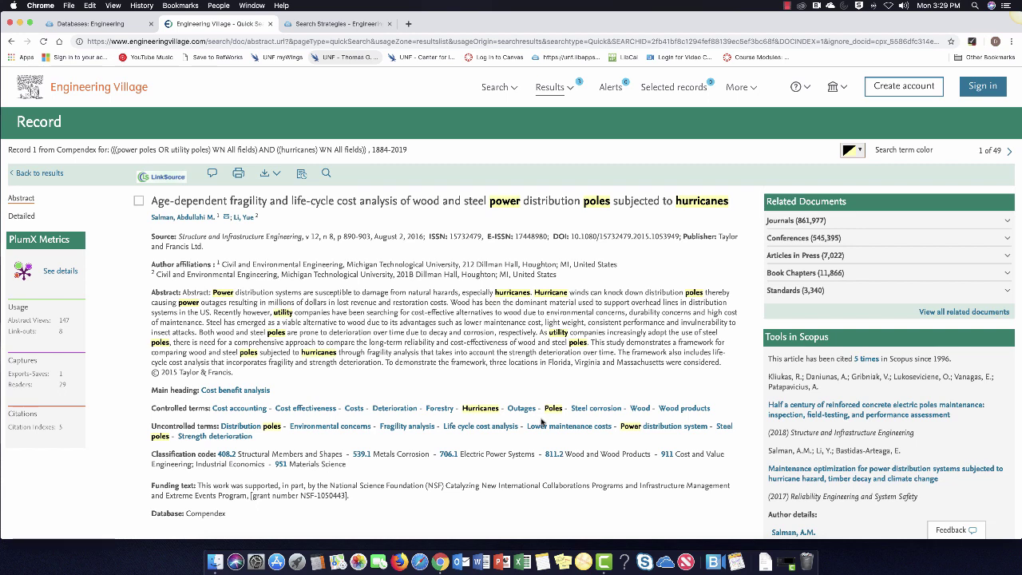
{"action": "scroll", "coordinate": [544, 423], "scroll_direction": "down", "scroll_amount": 1}
{"action": "scroll", "coordinate": [544, 423], "scroll_direction": "down", "scroll_amount": 1}
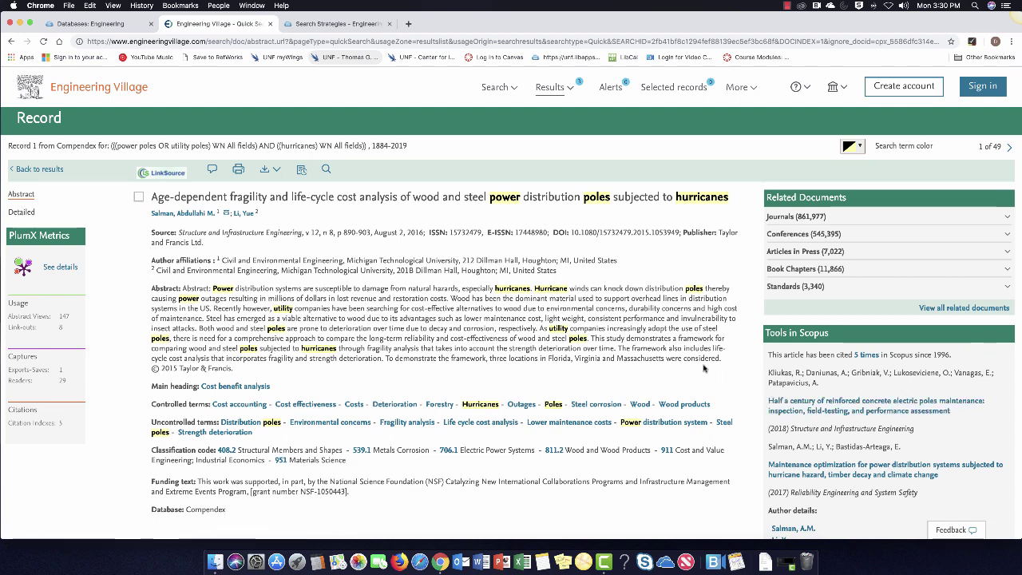
{"action": "scroll", "coordinate": [703, 367], "scroll_direction": "up", "scroll_amount": 1}
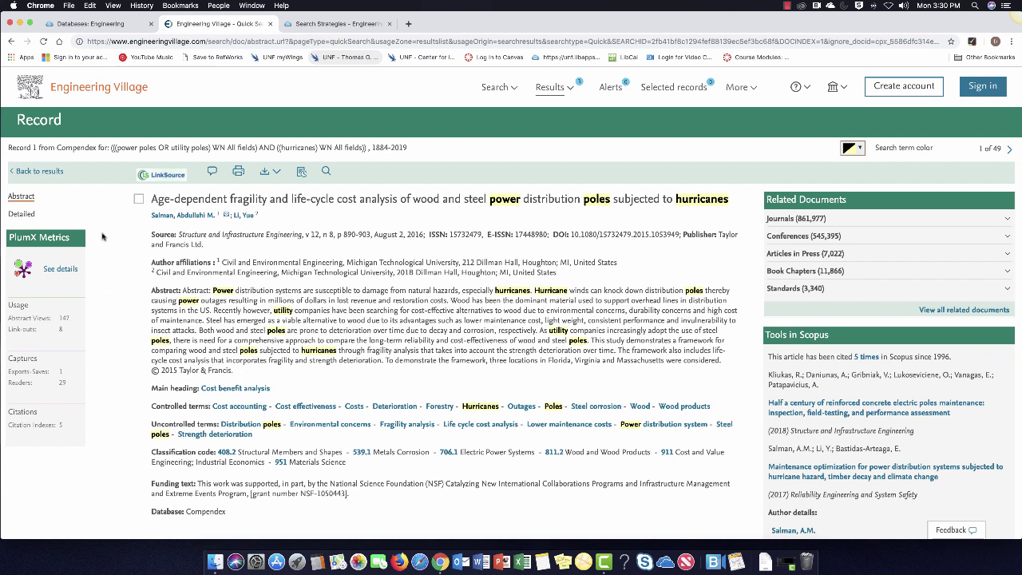
Follow the record's LinkSource link to Taylor & Francis Online and open the full article.
{"action": "left_click", "coordinate": [162, 175]}
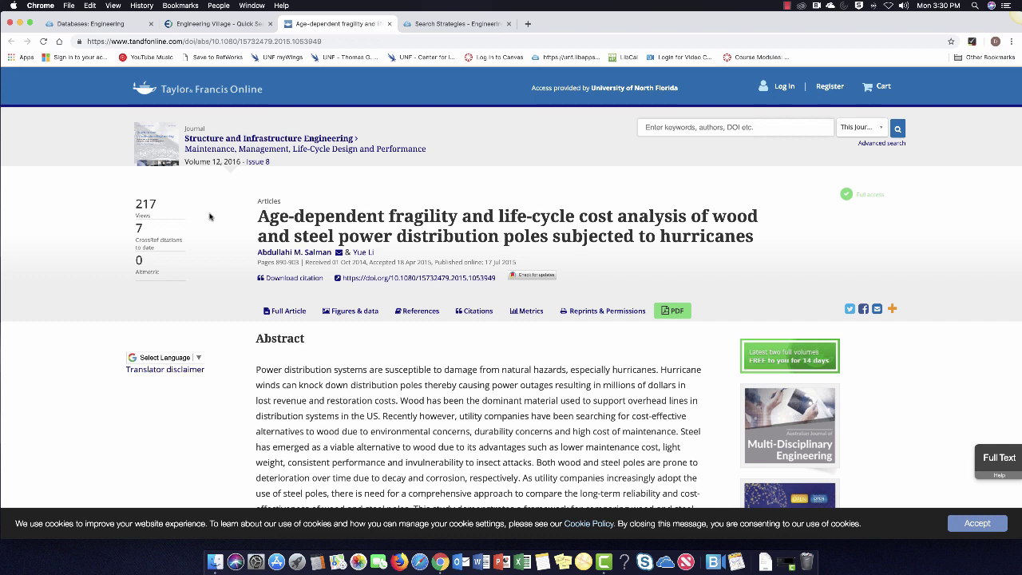
{"action": "mouse_move", "coordinate": [306, 254]}
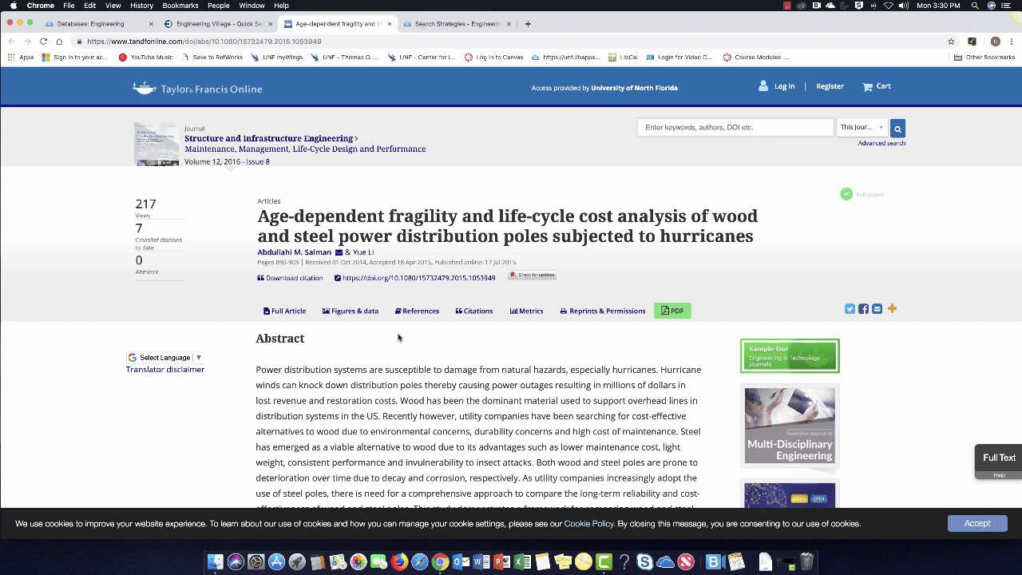
{"action": "left_click", "coordinate": [292, 320]}
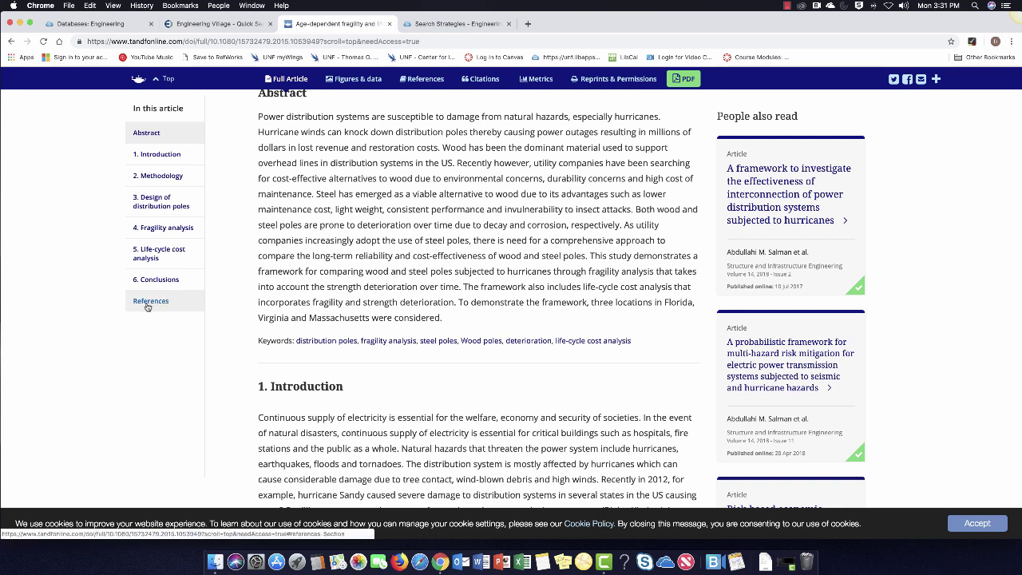
Go to the article's References section and examine the cited sources and their full-text links.
{"action": "scroll", "coordinate": [147, 307], "scroll_direction": "down", "scroll_amount": 20}
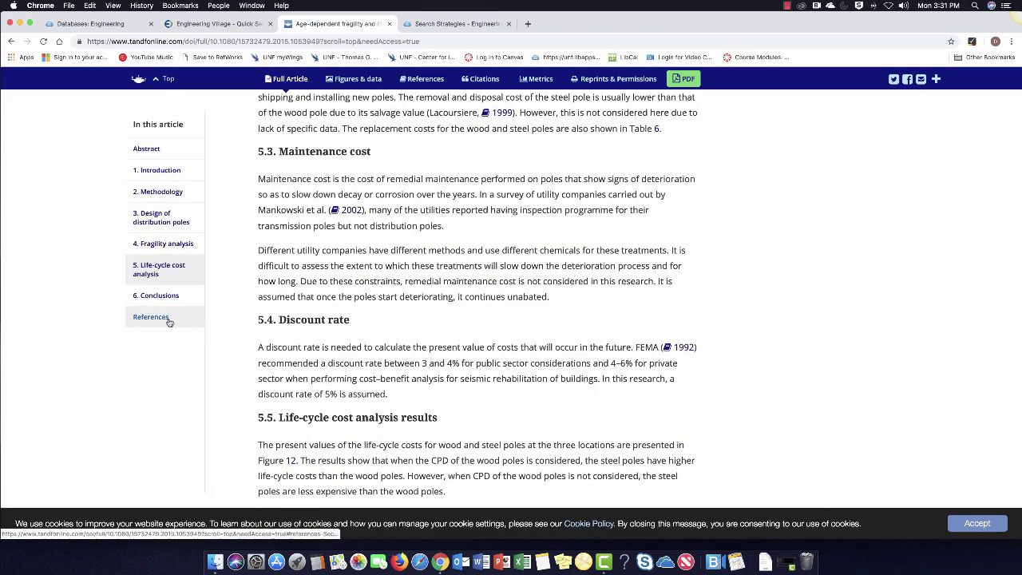
{"action": "left_click", "coordinate": [174, 322]}
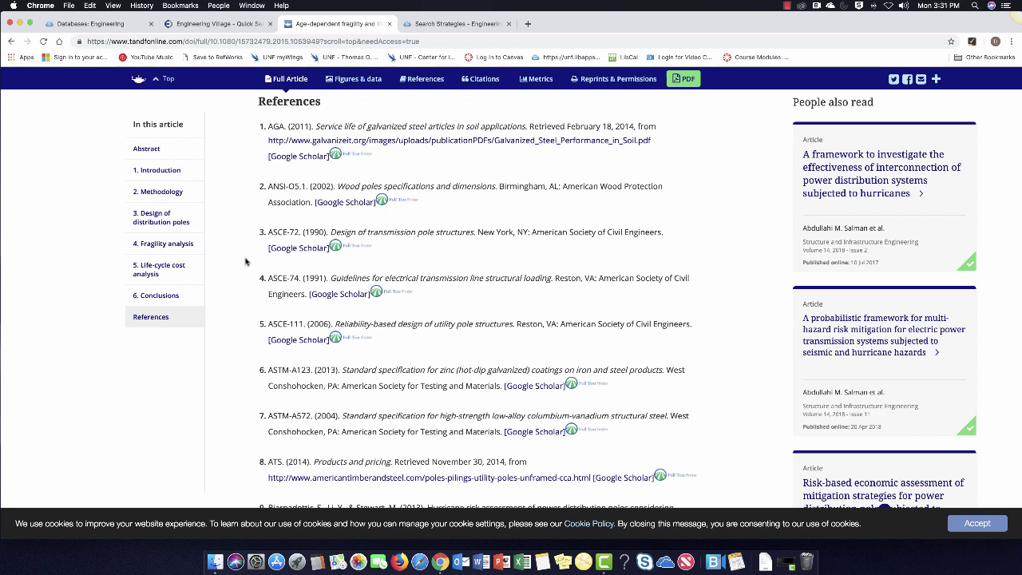
{"action": "scroll", "coordinate": [255, 270], "scroll_direction": "down", "scroll_amount": 3}
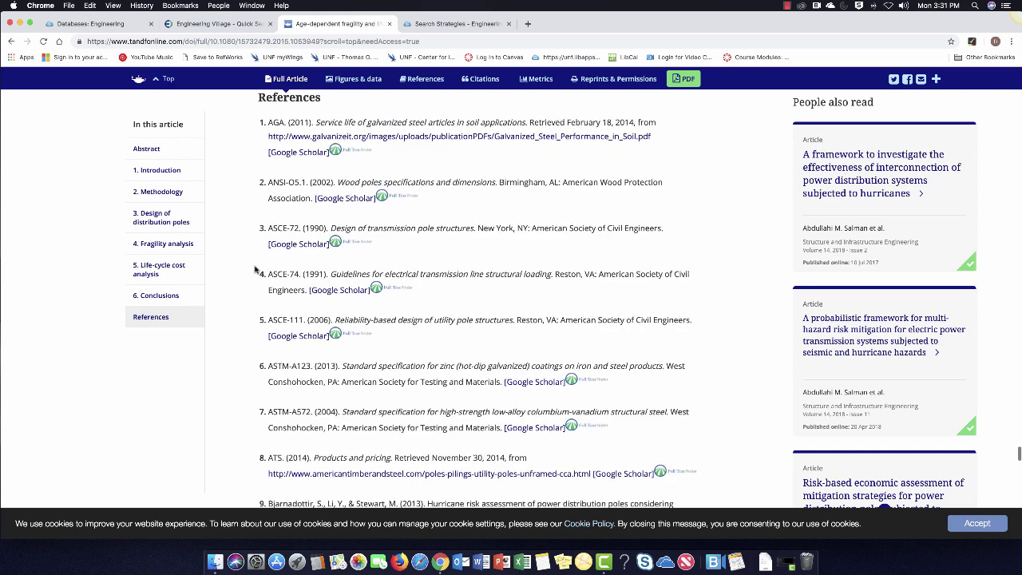
{"action": "scroll", "coordinate": [255, 269], "scroll_direction": "down", "scroll_amount": 5}
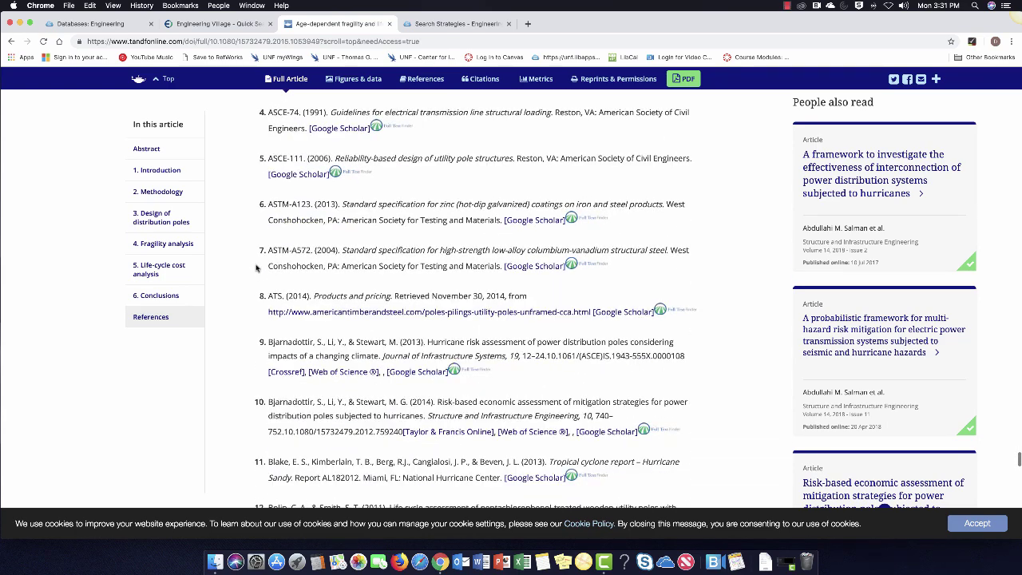
{"action": "scroll", "coordinate": [256, 268], "scroll_direction": "down", "scroll_amount": 4}
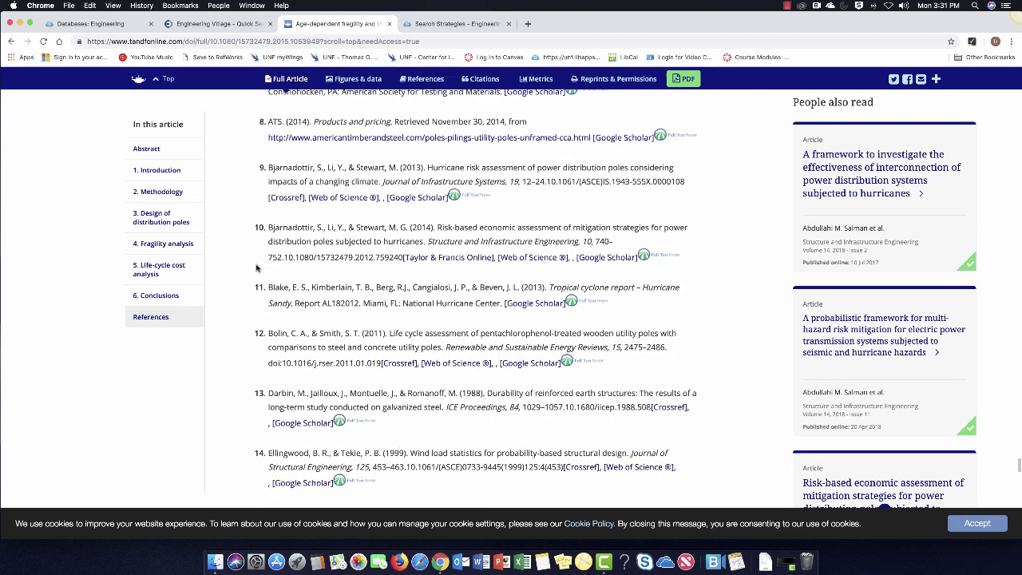
{"action": "scroll", "coordinate": [257, 268], "scroll_direction": "up", "scroll_amount": 1}
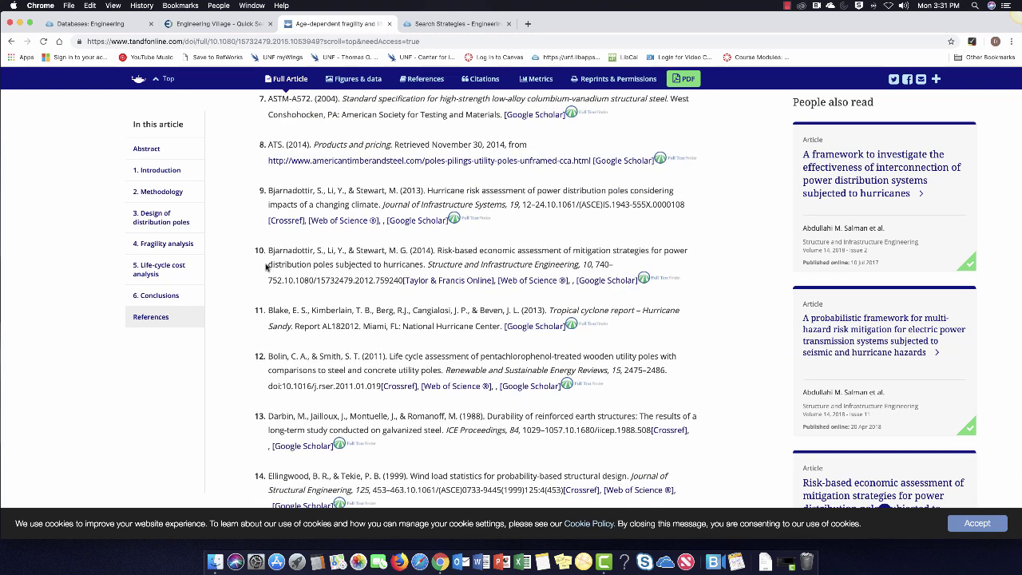
{"action": "scroll", "coordinate": [257, 268], "scroll_direction": "up", "scroll_amount": 2}
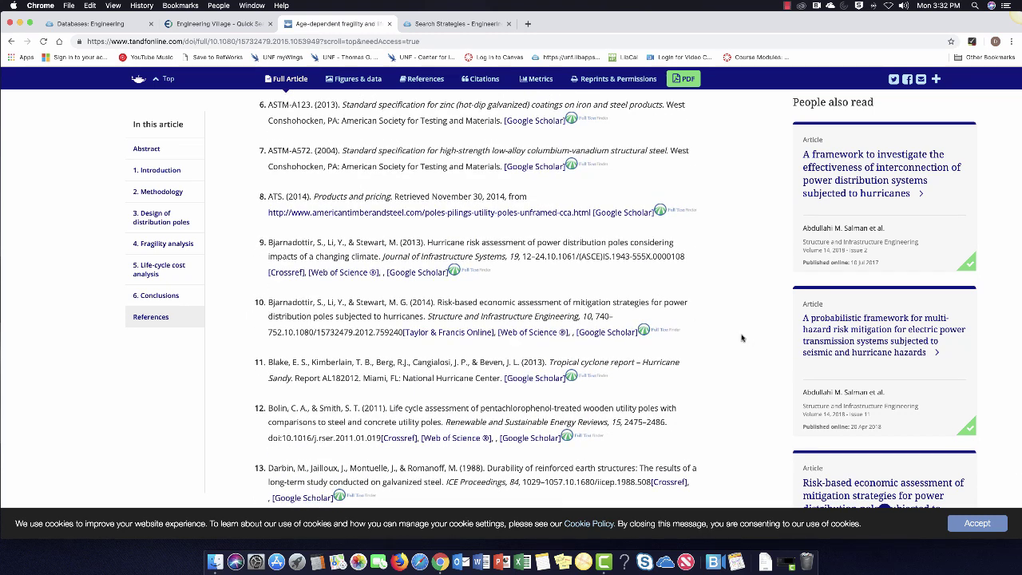
{"action": "scroll", "coordinate": [385, 237], "scroll_direction": "up", "scroll_amount": 15}
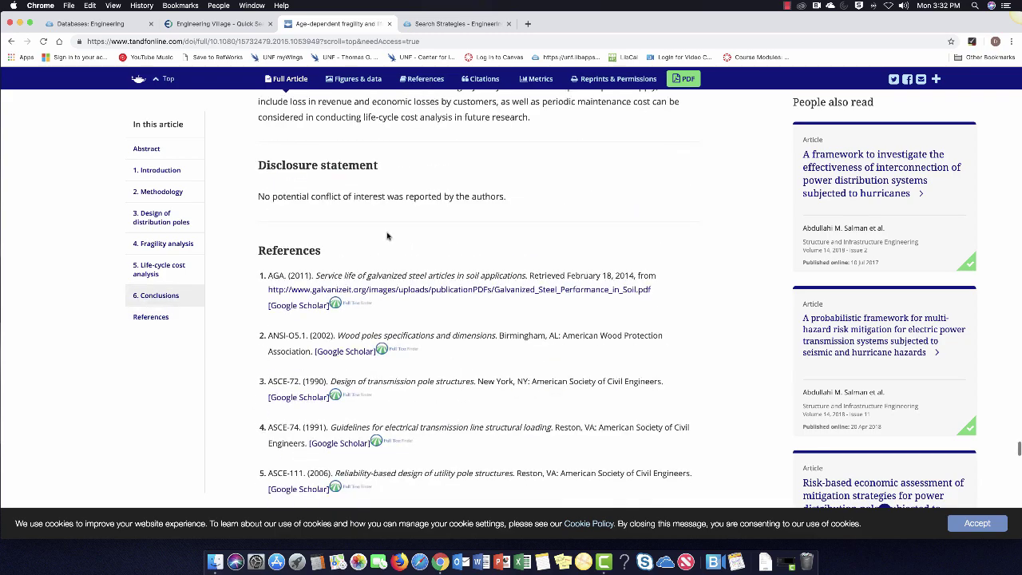
Open the article's citation download options and choose RefWorks Direct Export with citation and abstract.
{"action": "left_click", "coordinate": [159, 156]}
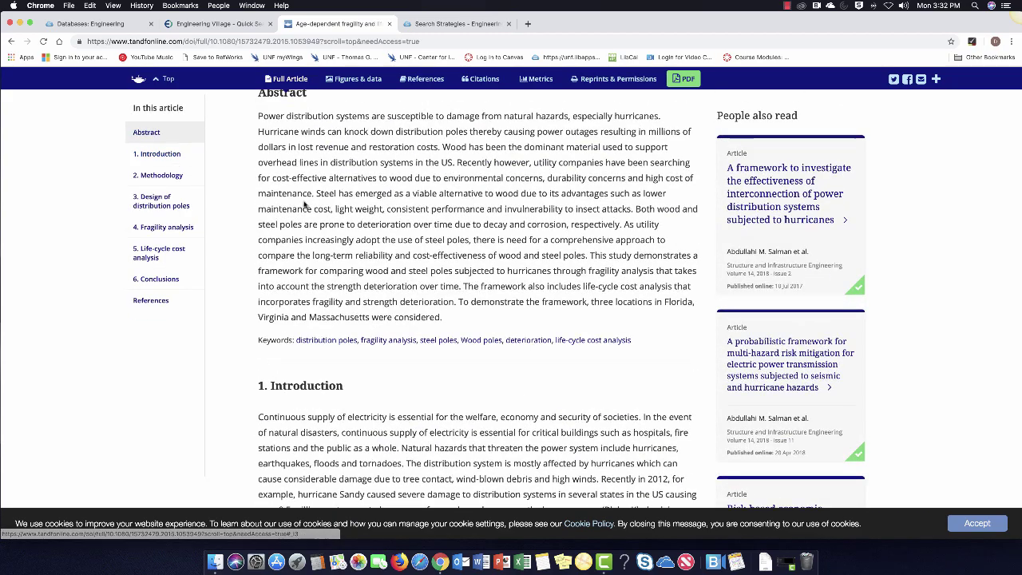
{"action": "scroll", "coordinate": [303, 201], "scroll_direction": "up", "scroll_amount": 2}
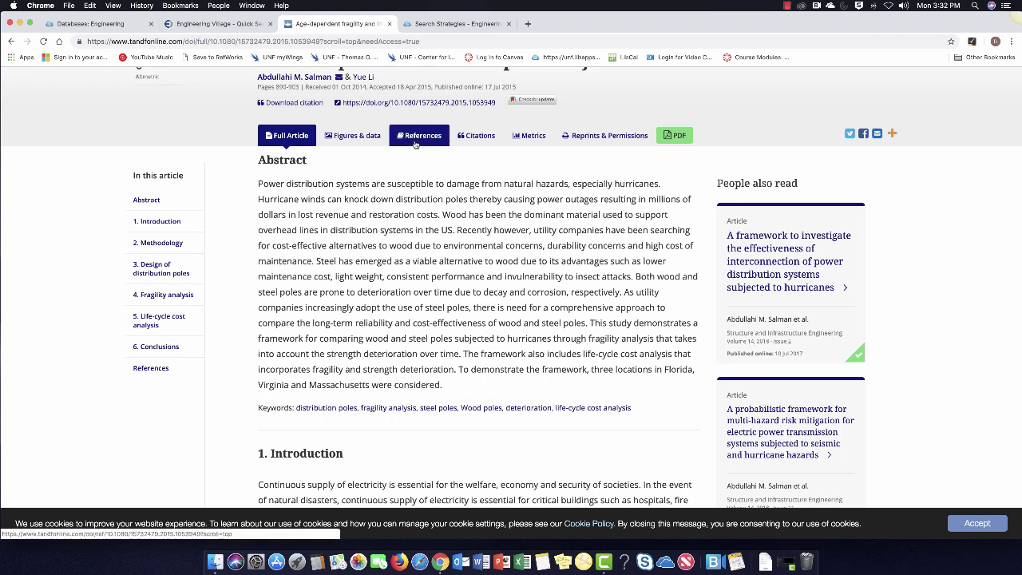
{"action": "left_click", "coordinate": [294, 104]}
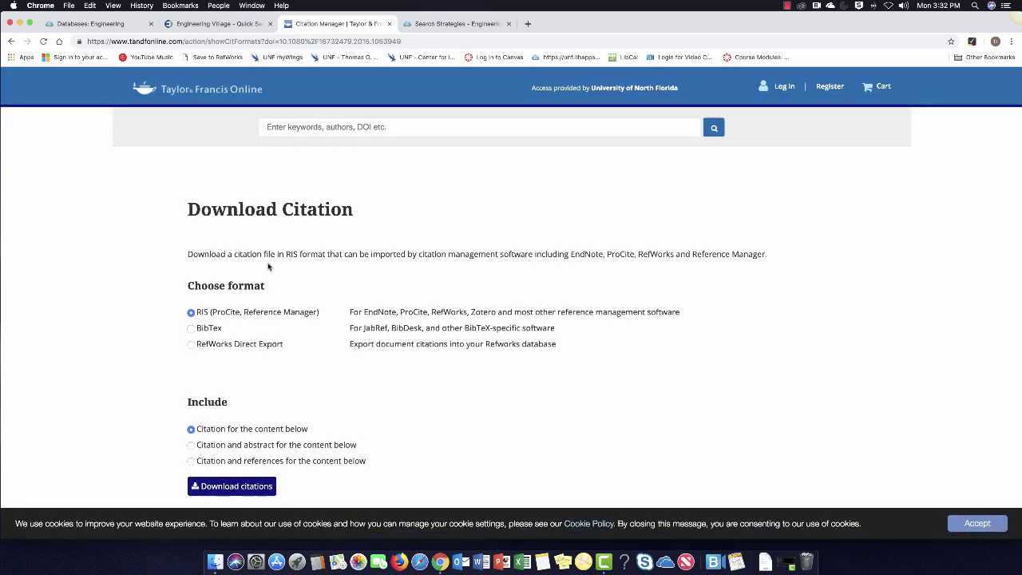
{"action": "left_click", "coordinate": [191, 346]}
{"action": "left_click", "coordinate": [191, 448]}
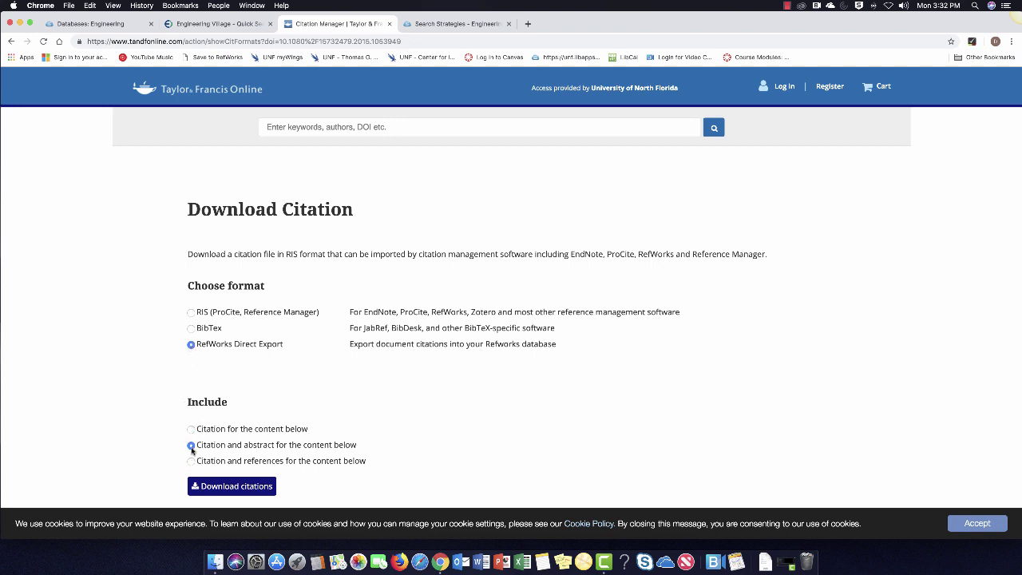
{"action": "left_click", "coordinate": [220, 489]}
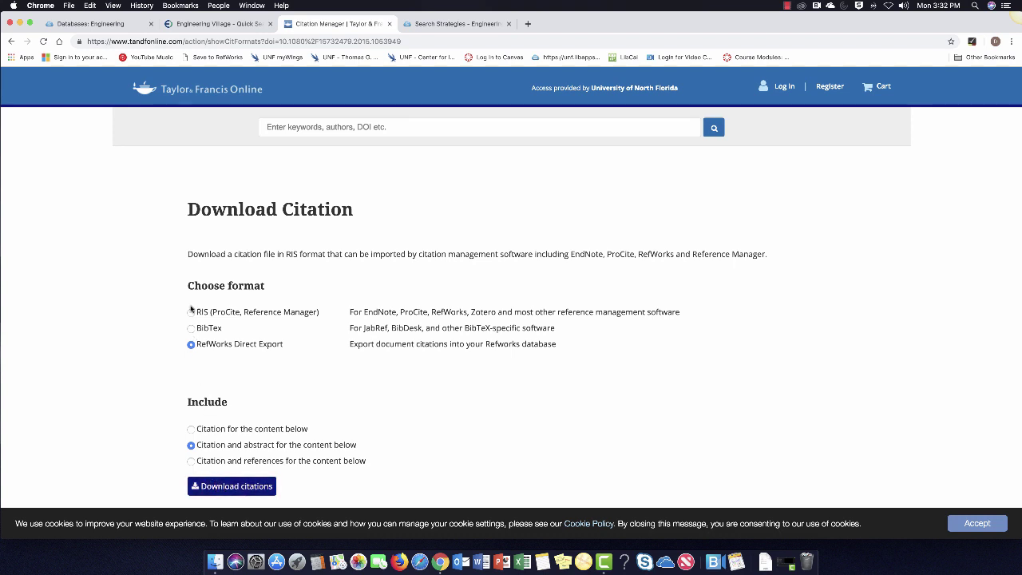
Leave the citation page, close the Taylor & Francis article and return to the Compendex results list.
{"action": "left_click", "coordinate": [12, 42]}
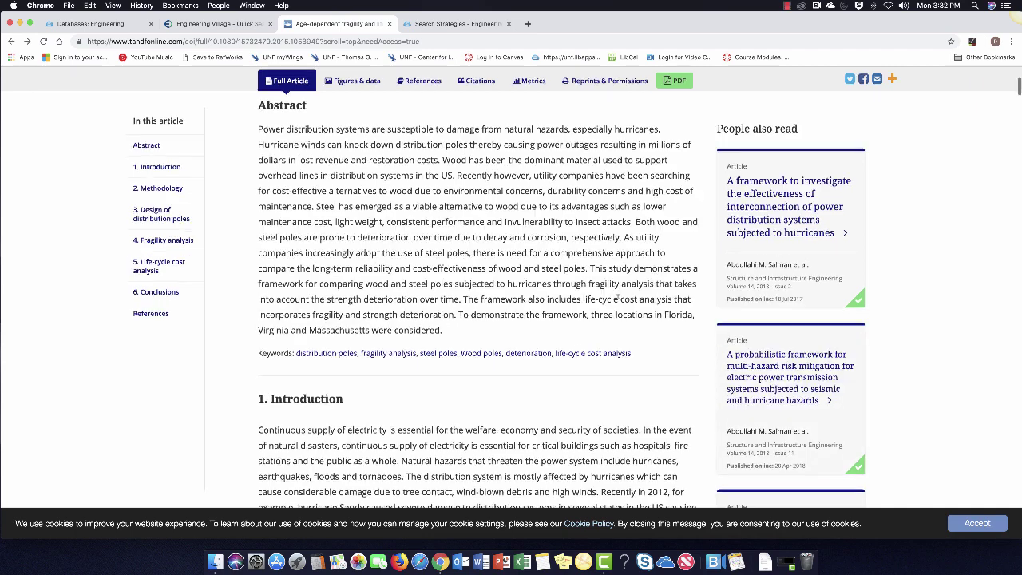
{"action": "scroll", "coordinate": [619, 299], "scroll_direction": "up", "scroll_amount": 2}
{"action": "scroll", "coordinate": [624, 301], "scroll_direction": "up", "scroll_amount": 2}
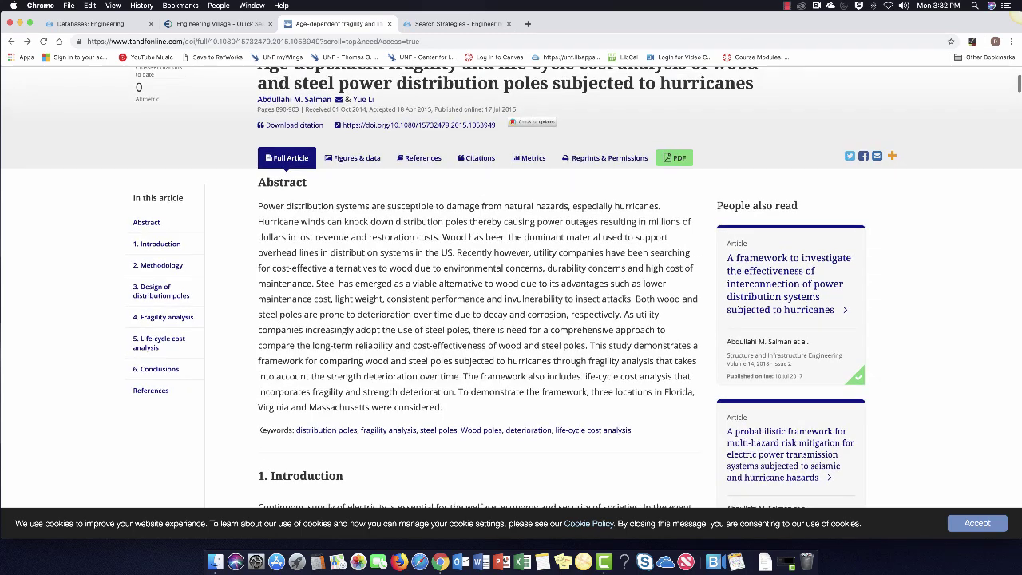
{"action": "scroll", "coordinate": [623, 299], "scroll_direction": "up", "scroll_amount": 1}
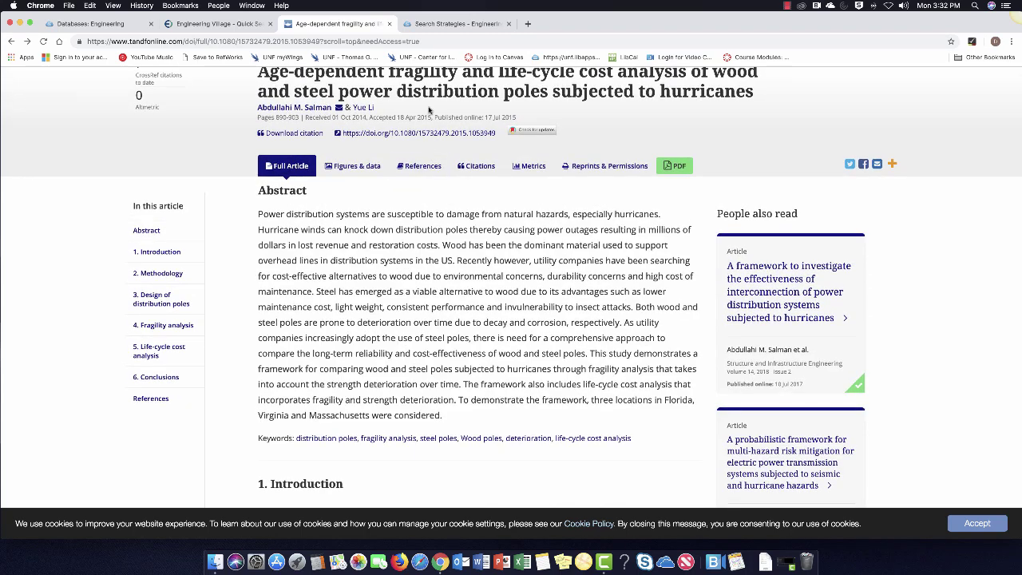
{"action": "left_click", "coordinate": [390, 23]}
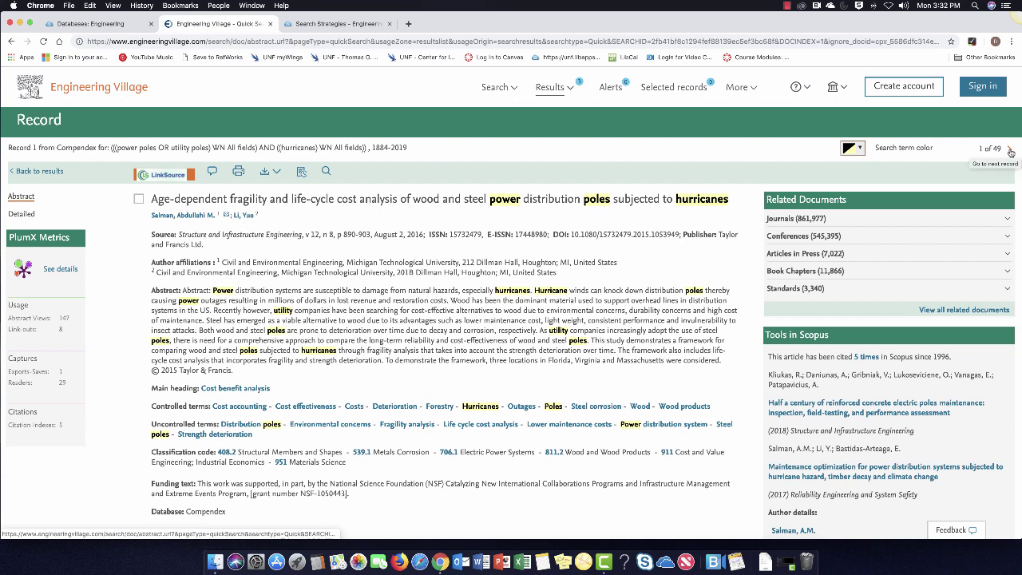
{"action": "left_click", "coordinate": [58, 172]}
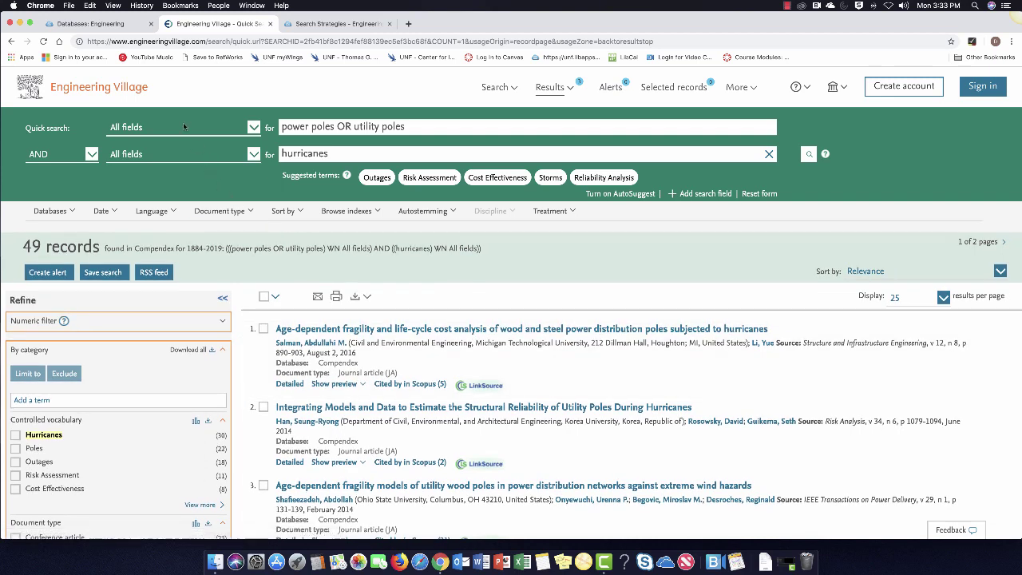
Open IEEE Xplore Digital Library from the Engineering databases list and go to its Advanced Search page.
{"action": "left_click", "coordinate": [89, 24]}
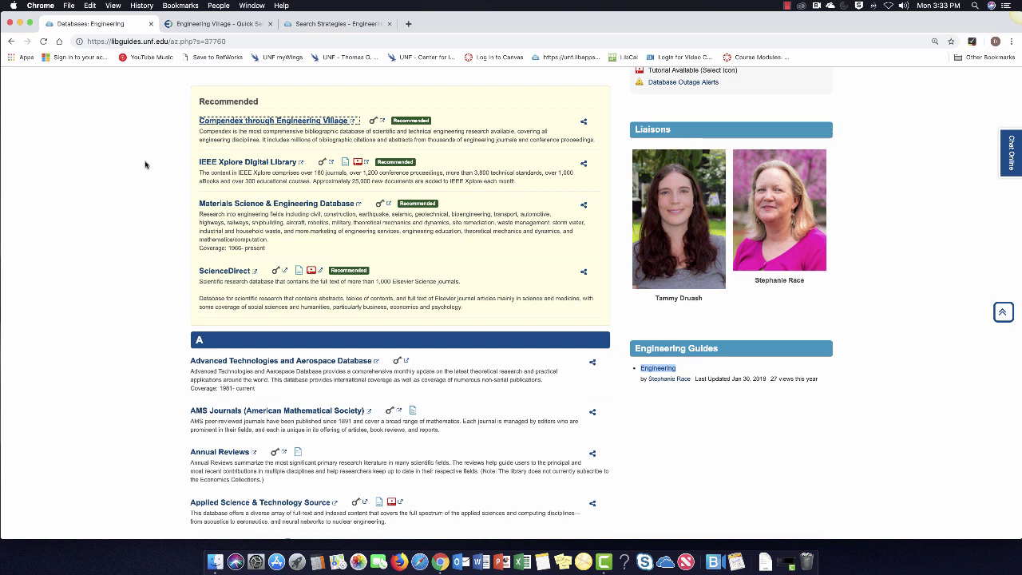
{"action": "left_click", "coordinate": [252, 163]}
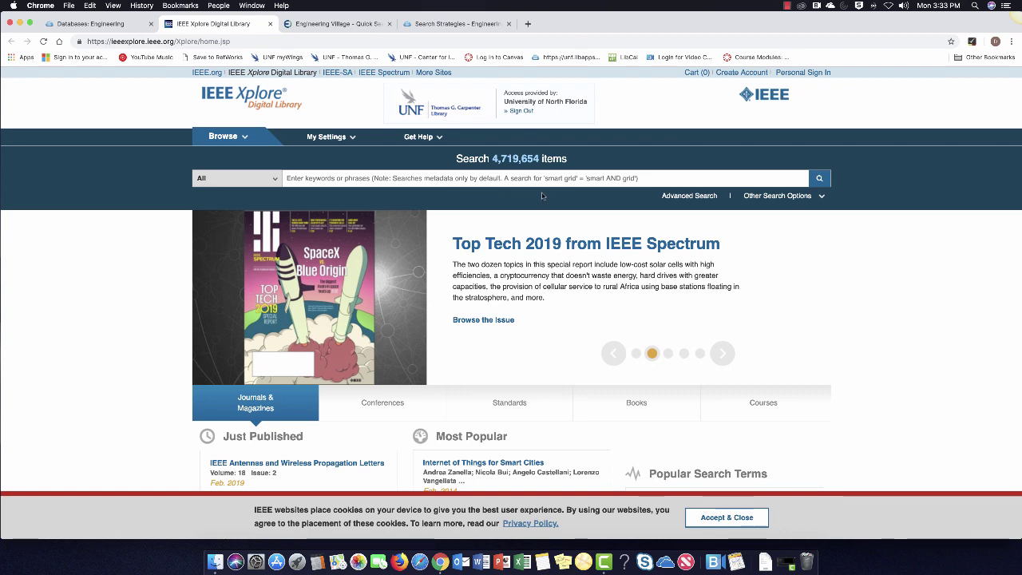
{"action": "left_click", "coordinate": [688, 198]}
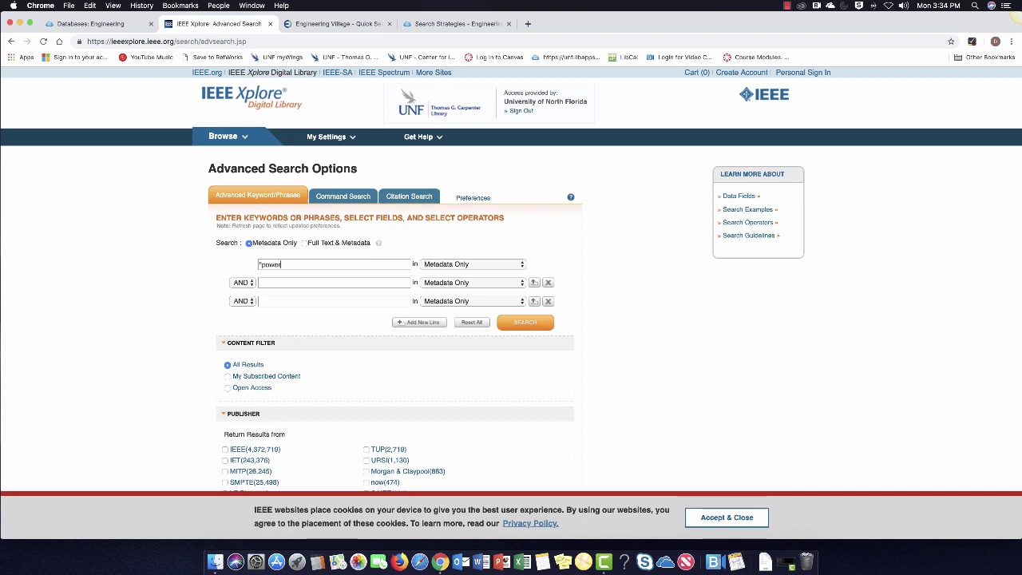
Run a metadata search for "power poles" OR "utility poles" combined using AND with hurricanes.
{"action": "type", "text": "oles\" OR \"utility"}
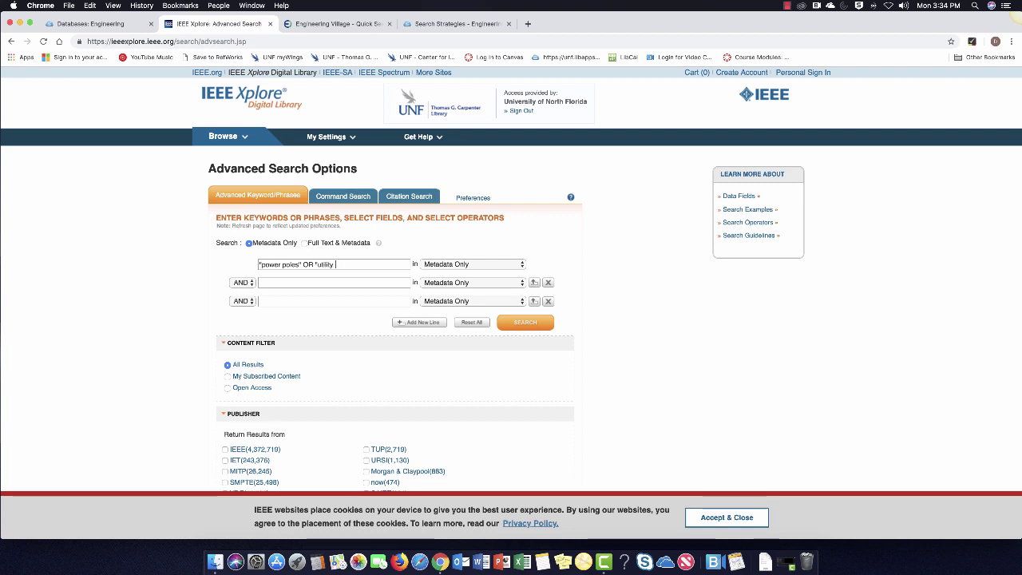
{"action": "key", "text": "Tab"}
{"action": "key", "text": "Tab"}
{"action": "key", "text": "Tab"}
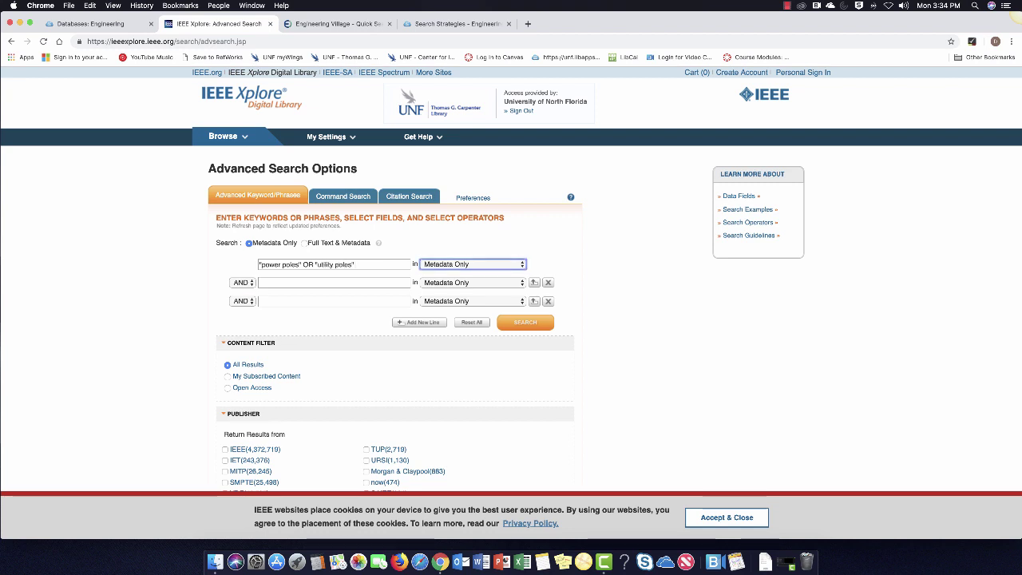
{"action": "type", "text": "hur"}
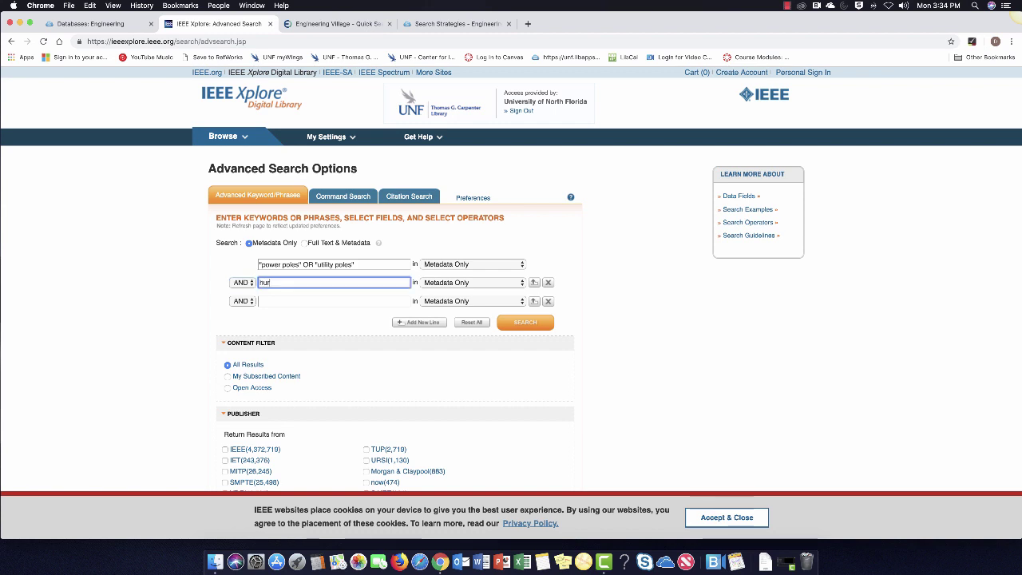
{"action": "type", "text": "ricanes"}
{"action": "left_click", "coordinate": [511, 323]}
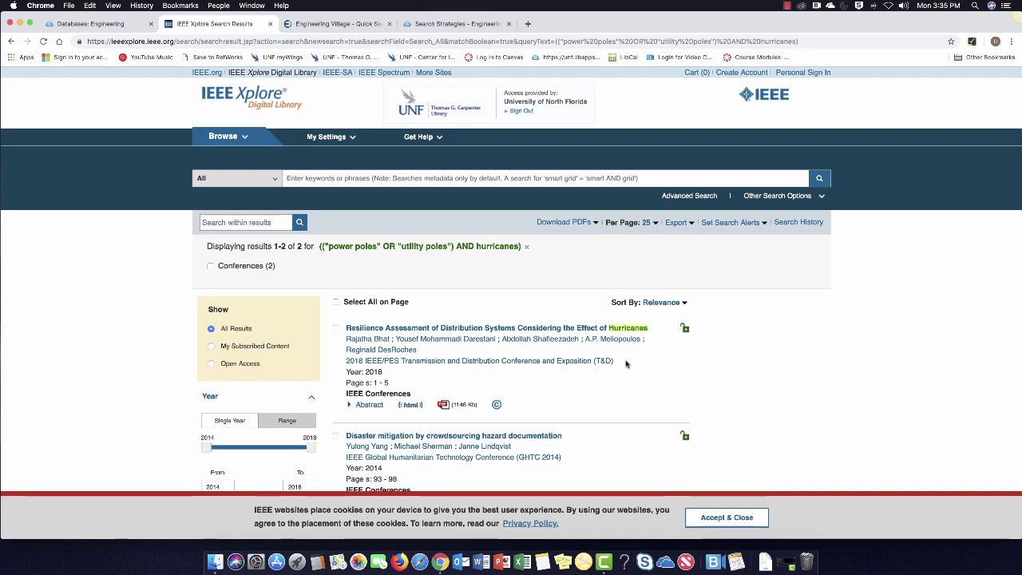
Accept the cookie notice and open the result "Resilience Assessment of Distribution Systems Considering the Effect of Hurricanes".
{"action": "scroll", "coordinate": [647, 384], "scroll_direction": "down", "scroll_amount": 1}
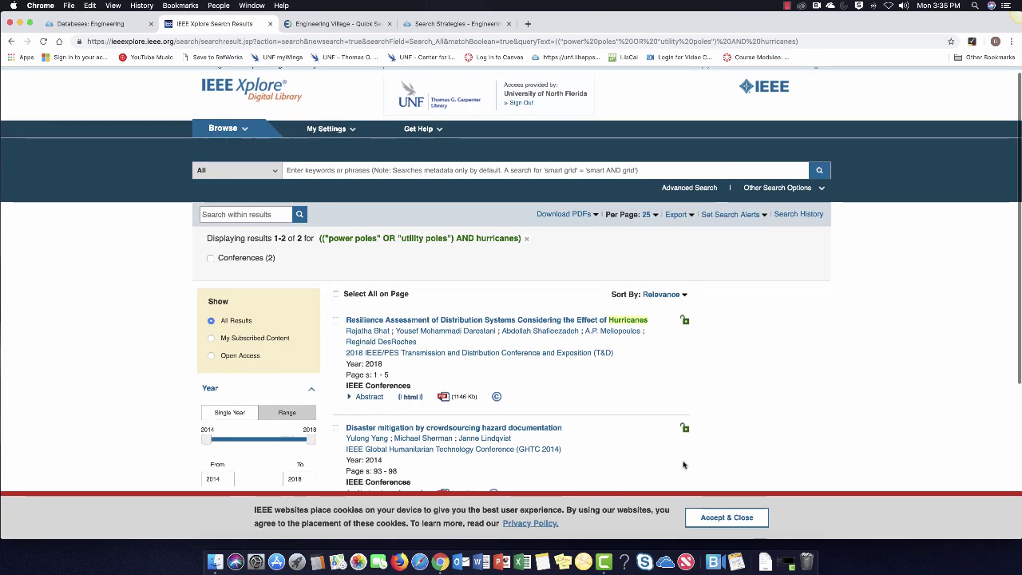
{"action": "left_click", "coordinate": [723, 518]}
{"action": "scroll", "coordinate": [607, 444], "scroll_direction": "down", "scroll_amount": 1}
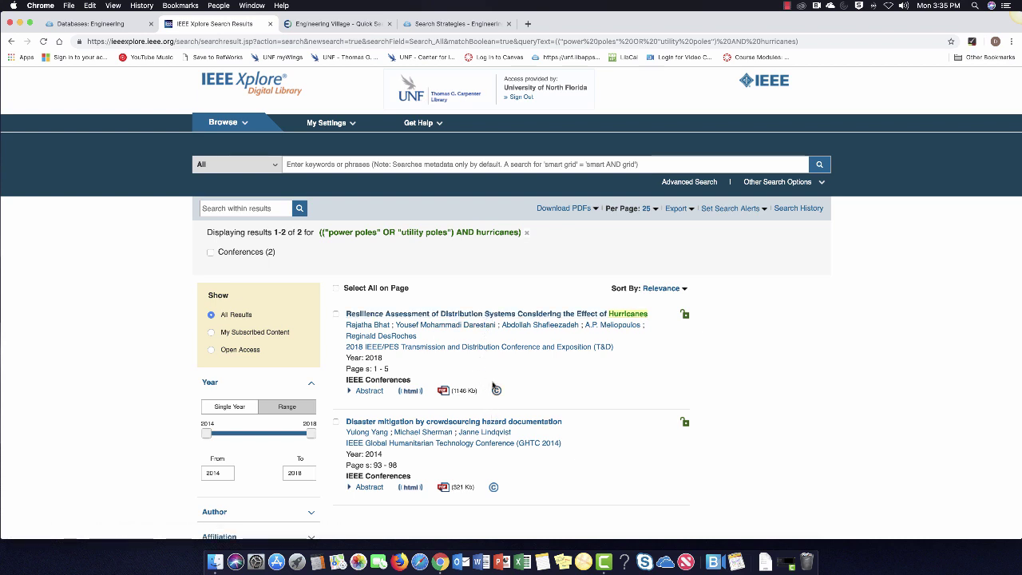
{"action": "left_click", "coordinate": [465, 314]}
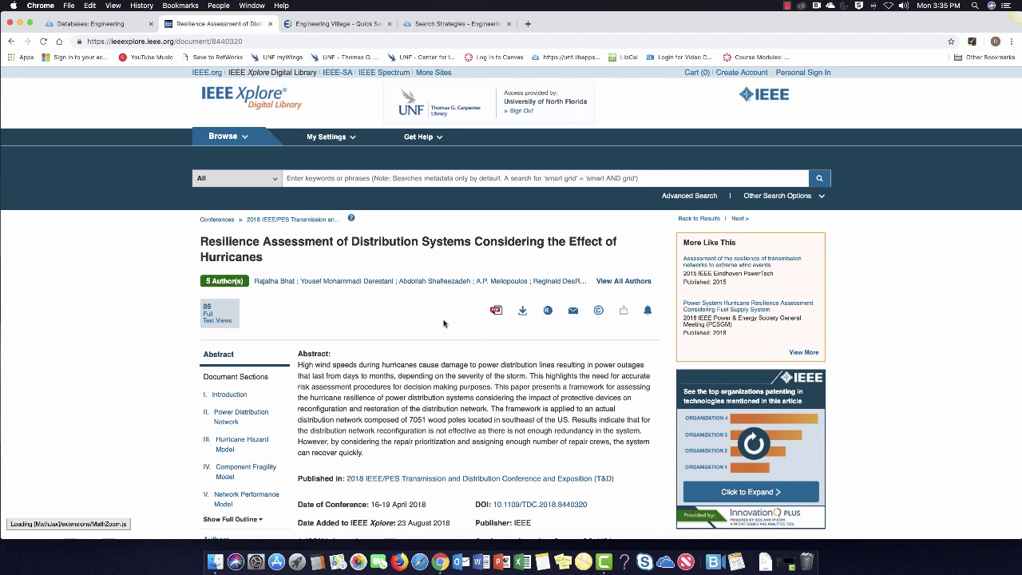
Look over the article's abstract and outline, and expand its Keywords section.
{"action": "mouse_move", "coordinate": [349, 288]}
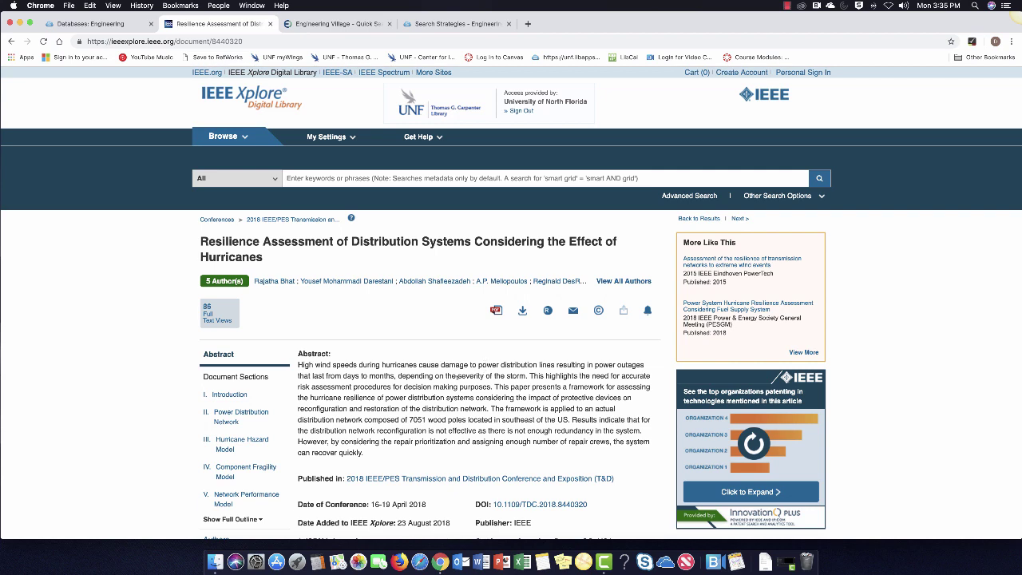
{"action": "scroll", "coordinate": [457, 376], "scroll_direction": "down", "scroll_amount": 1}
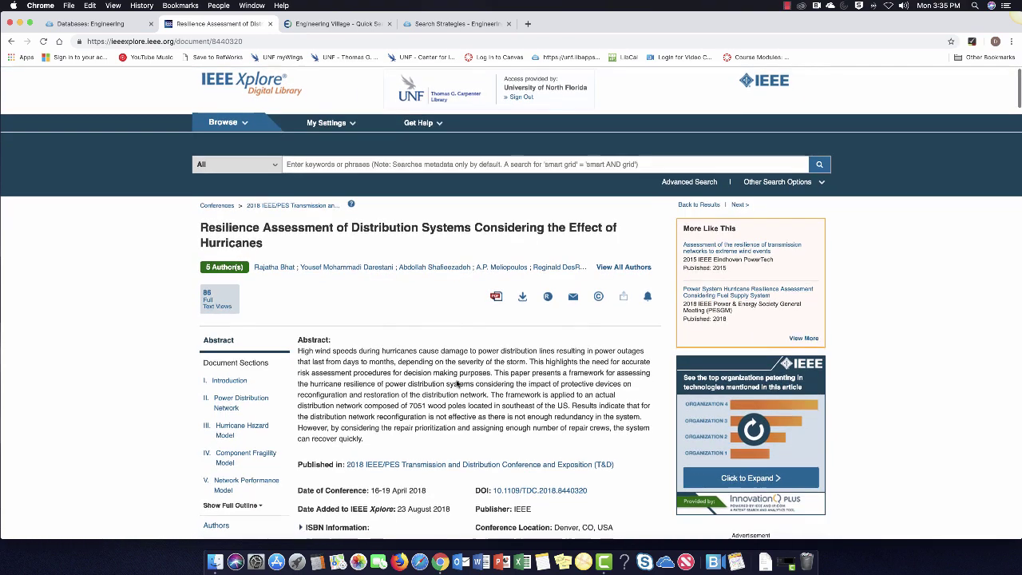
{"action": "scroll", "coordinate": [457, 385], "scroll_direction": "down", "scroll_amount": 2}
{"action": "scroll", "coordinate": [457, 384], "scroll_direction": "down", "scroll_amount": 2}
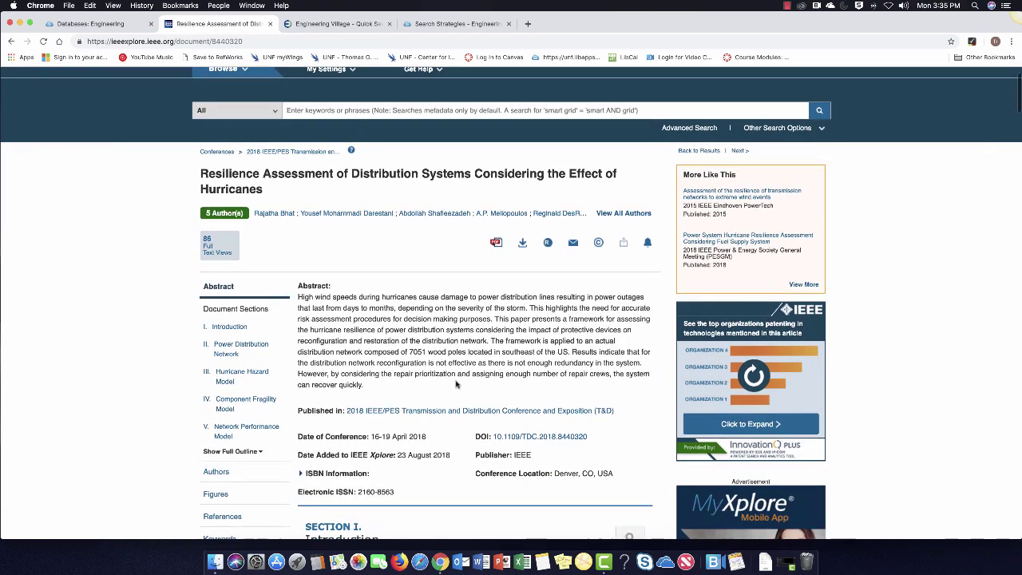
{"action": "scroll", "coordinate": [457, 385], "scroll_direction": "down", "scroll_amount": 1}
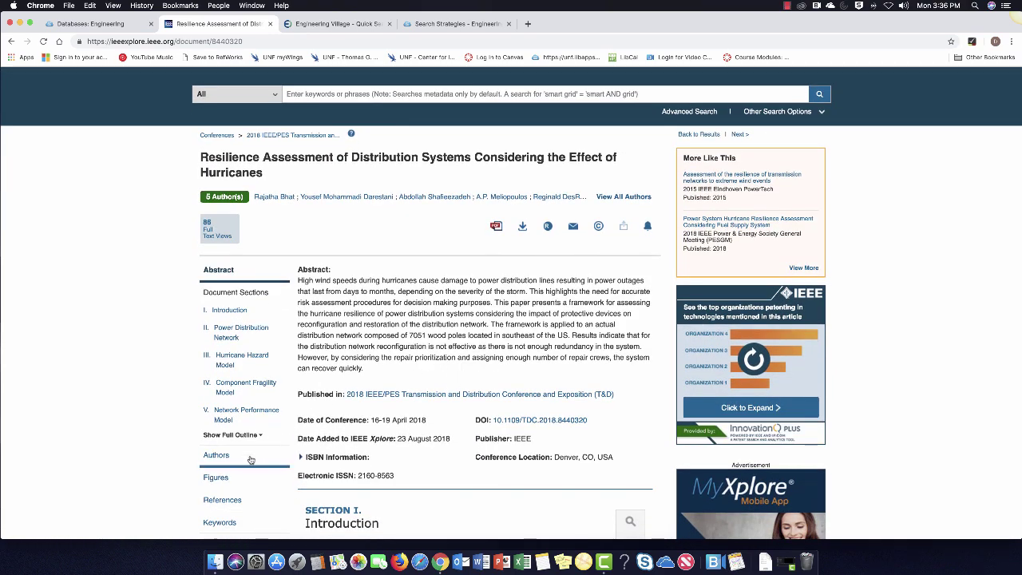
{"action": "left_click", "coordinate": [220, 523]}
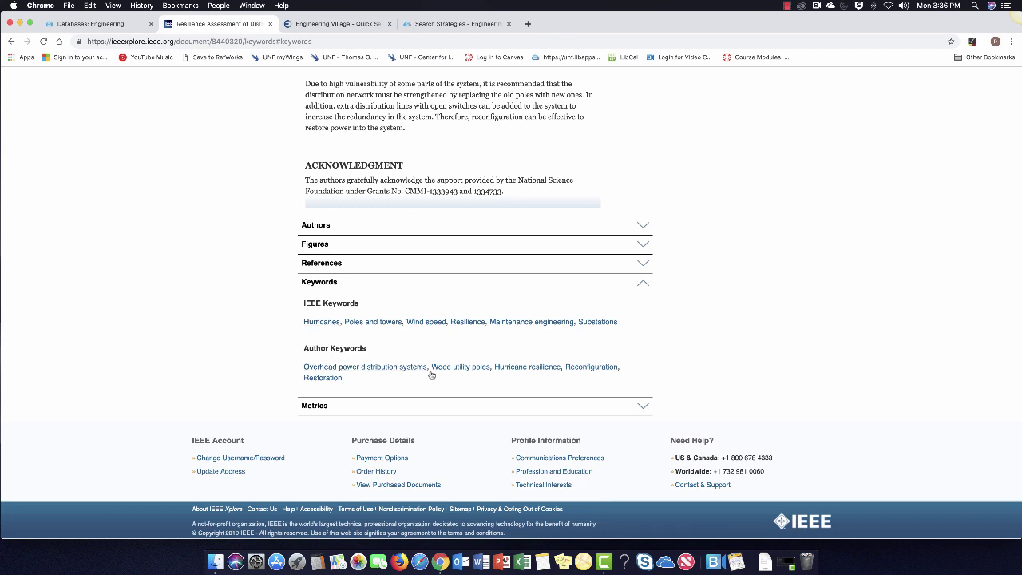
Search by the IEEE keyword "Poles and towers" and narrow those results to hurricanes.
{"action": "left_click", "coordinate": [370, 322]}
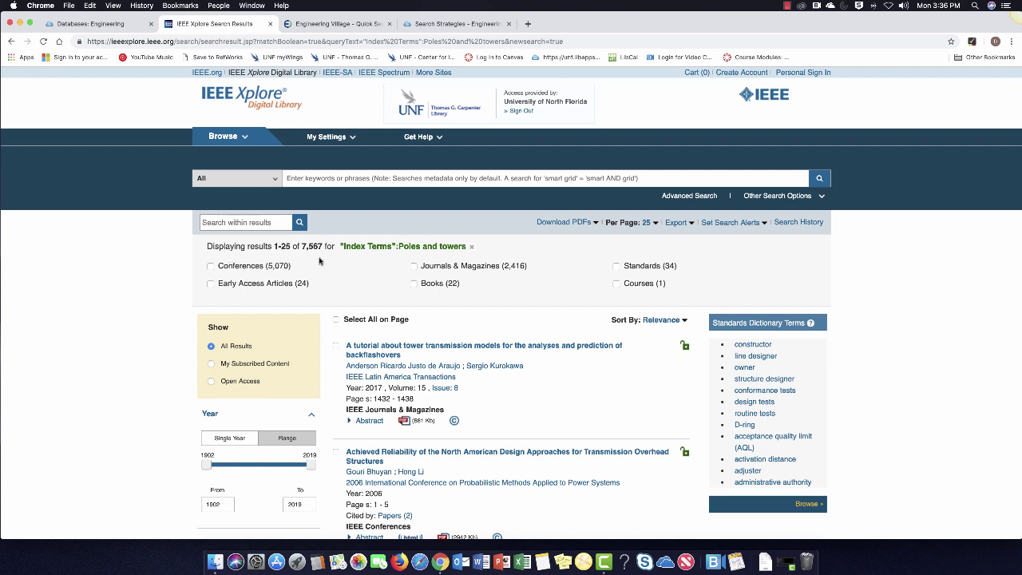
{"action": "left_click", "coordinate": [236, 223]}
{"action": "type", "text": "hurricanes"}
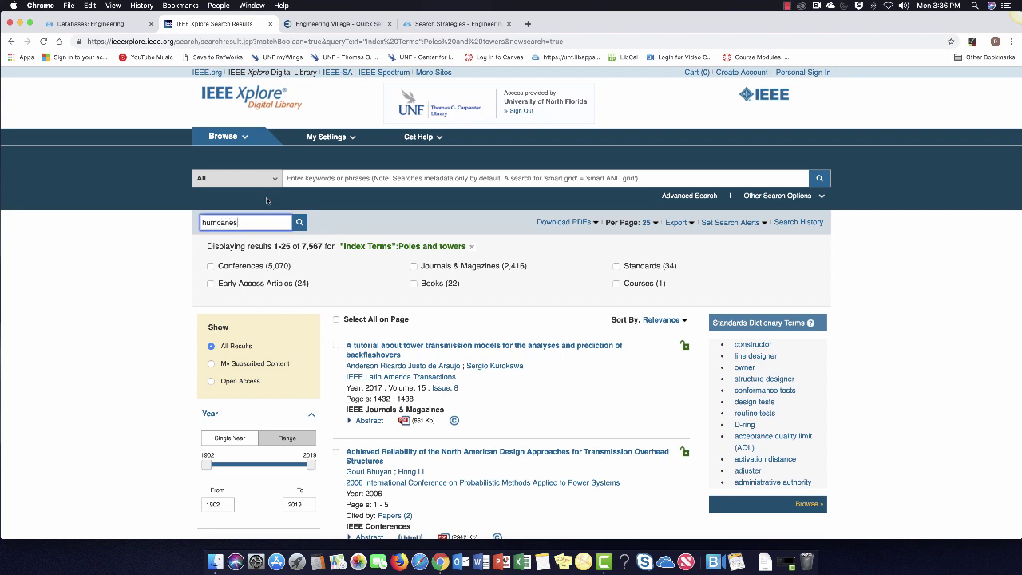
{"action": "left_click", "coordinate": [299, 223]}
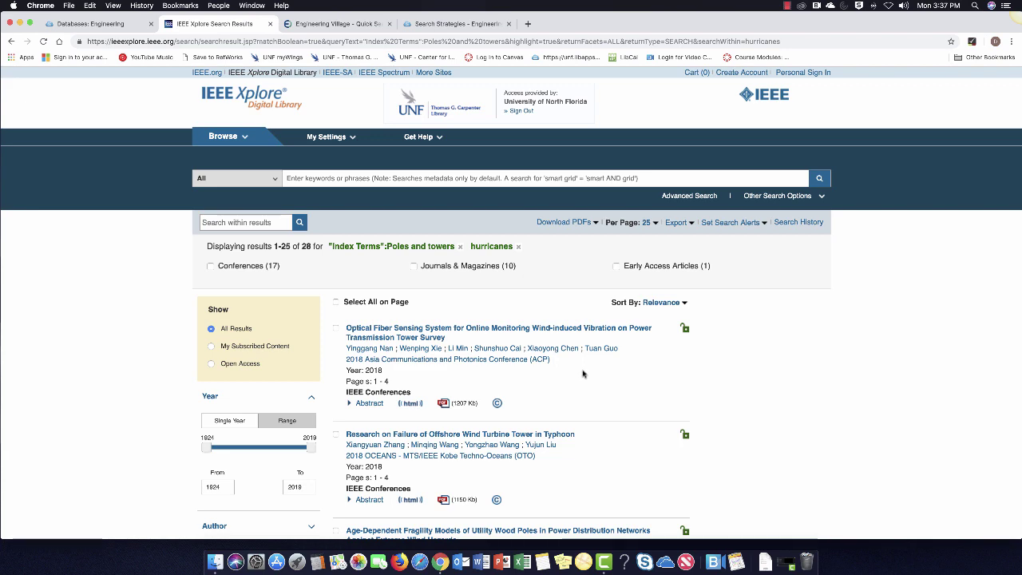
Review the result filters and open the article "Optical Fiber Sensing System for Online Monitoring Wind-induced Vibration on Power Transmission Tower Survey".
{"action": "scroll", "coordinate": [583, 374], "scroll_direction": "down", "scroll_amount": 1}
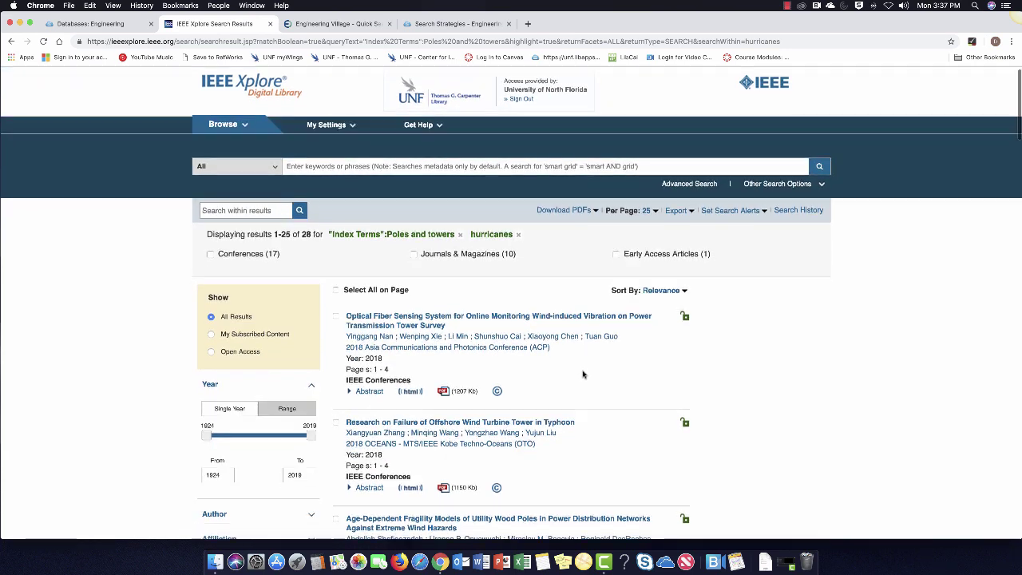
{"action": "scroll", "coordinate": [583, 374], "scroll_direction": "down", "scroll_amount": 1}
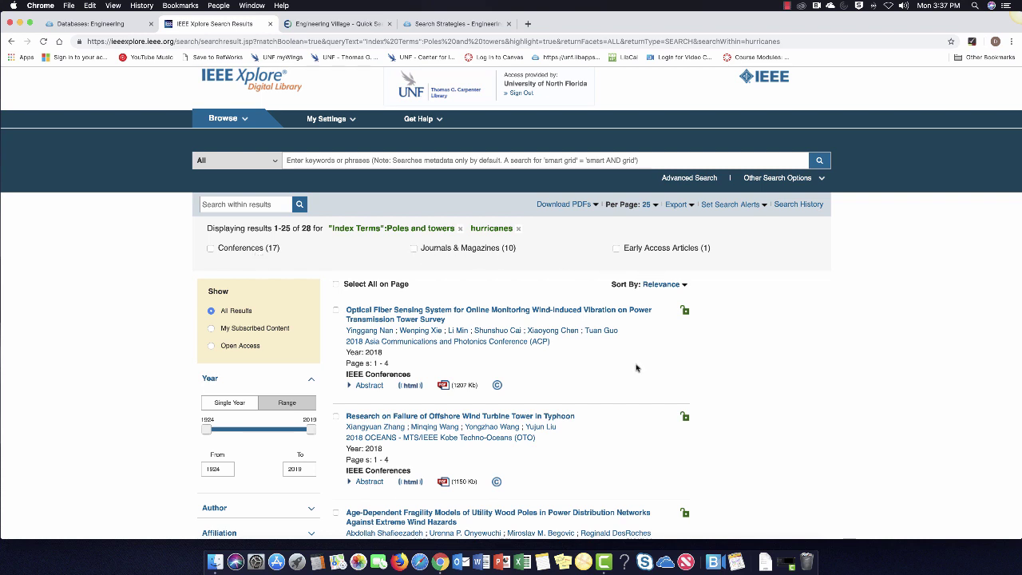
{"action": "scroll", "coordinate": [637, 368], "scroll_direction": "down", "scroll_amount": 1}
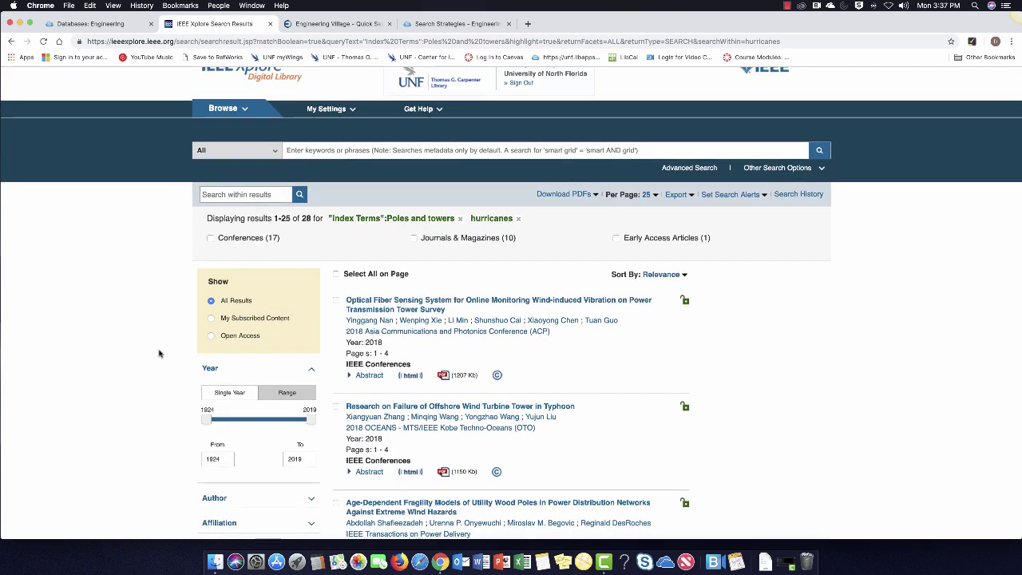
{"action": "scroll", "coordinate": [160, 353], "scroll_direction": "down", "scroll_amount": 3}
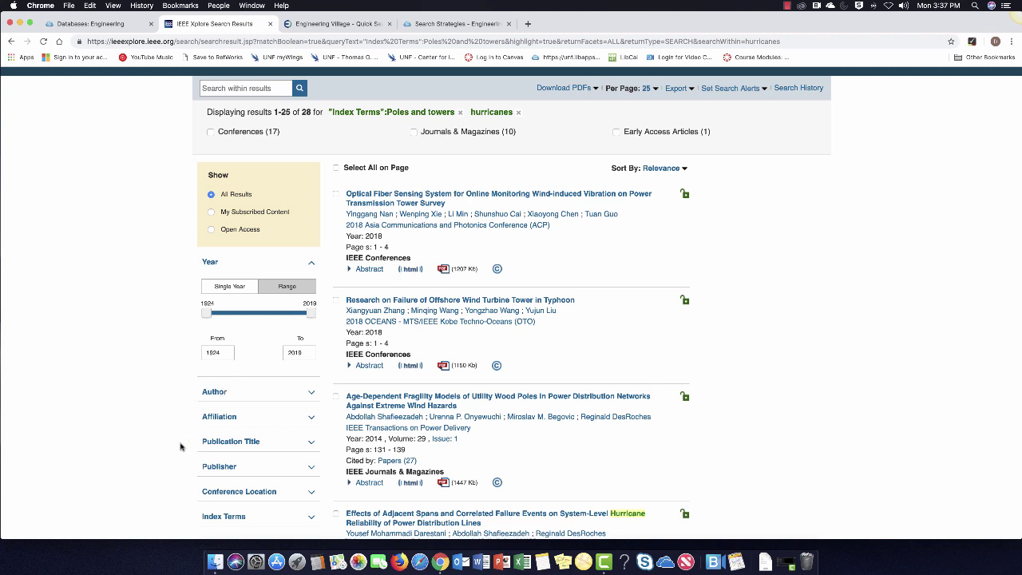
{"action": "scroll", "coordinate": [177, 447], "scroll_direction": "down", "scroll_amount": 1}
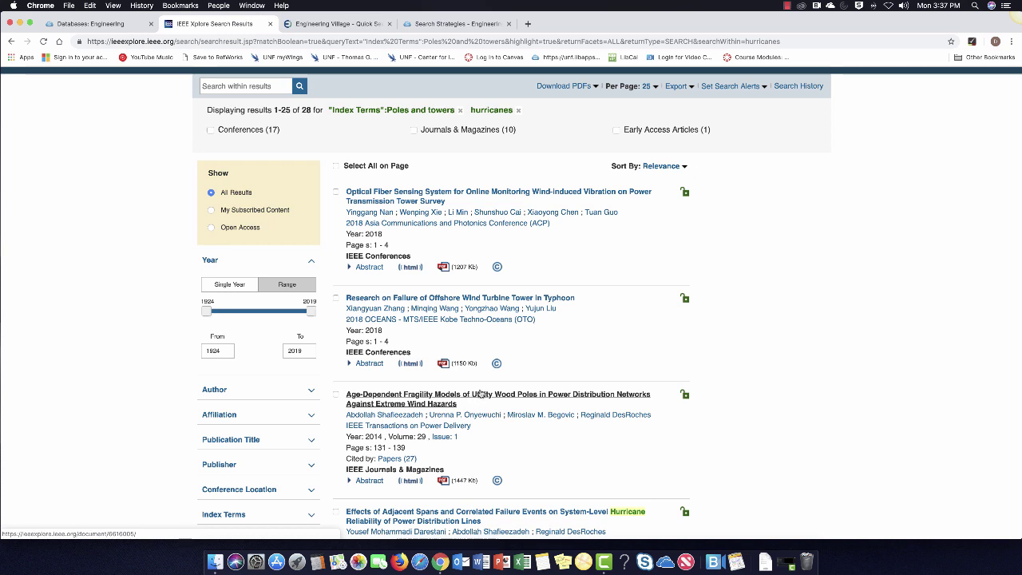
{"action": "left_click", "coordinate": [413, 202]}
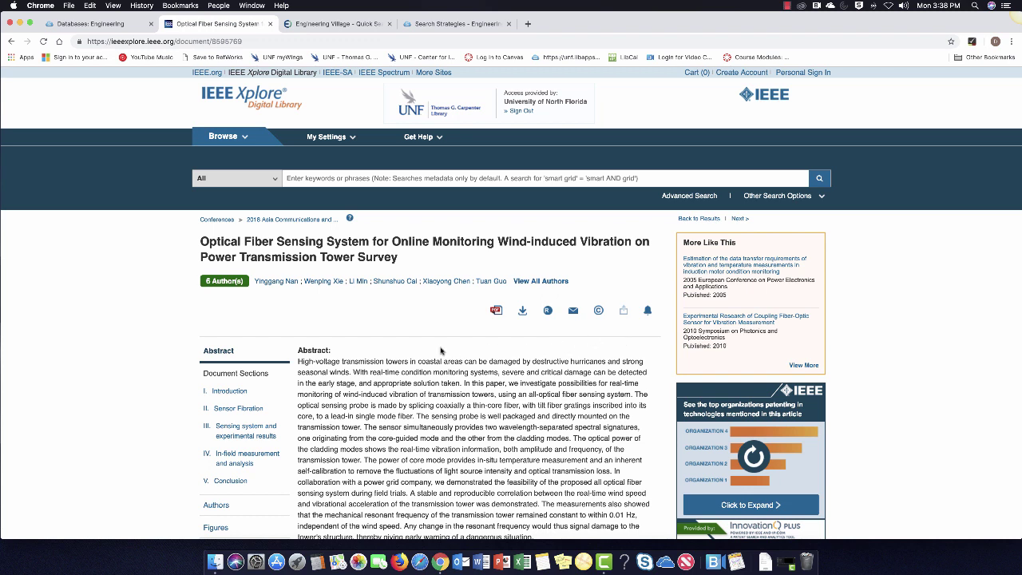
Show the article's citation download options, choose Citation & Abstract with RefWorks output, and close them without downloading.
{"action": "left_click", "coordinate": [522, 312]}
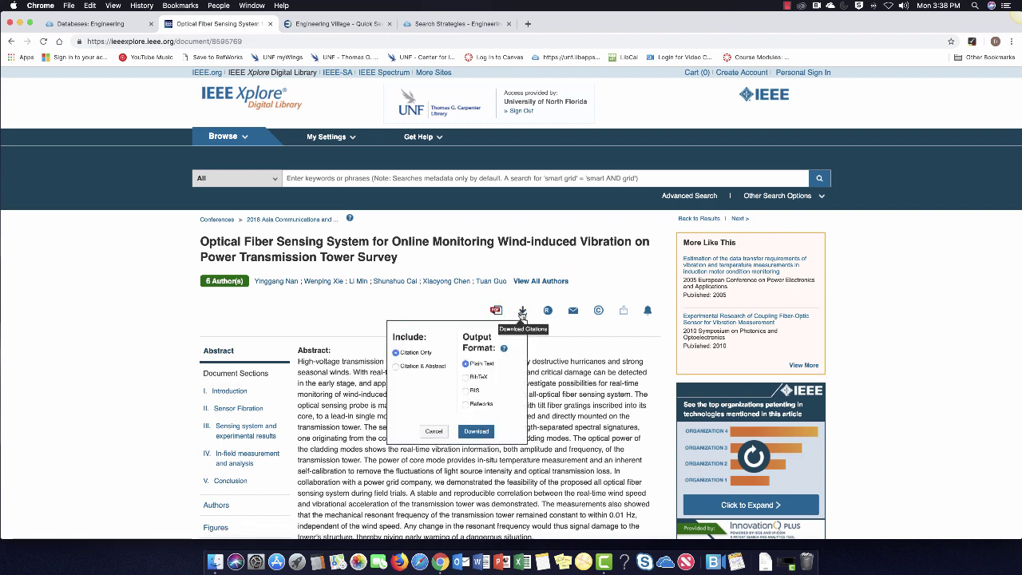
{"action": "left_click", "coordinate": [396, 366]}
{"action": "left_click", "coordinate": [466, 405]}
{"action": "left_click", "coordinate": [551, 336]}
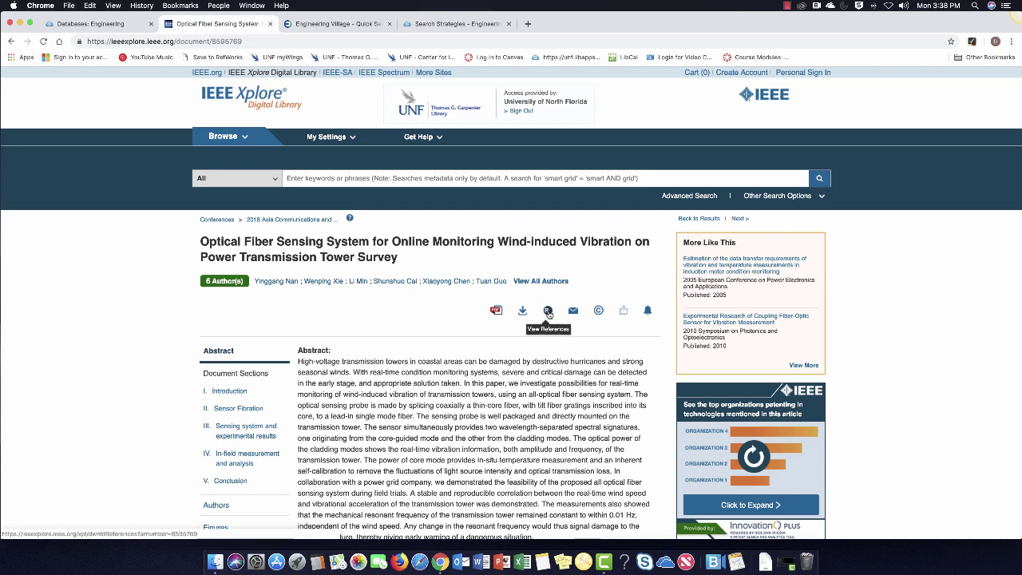
View the article's separate references page, close it, and open the References section within the article.
{"action": "left_click", "coordinate": [548, 311]}
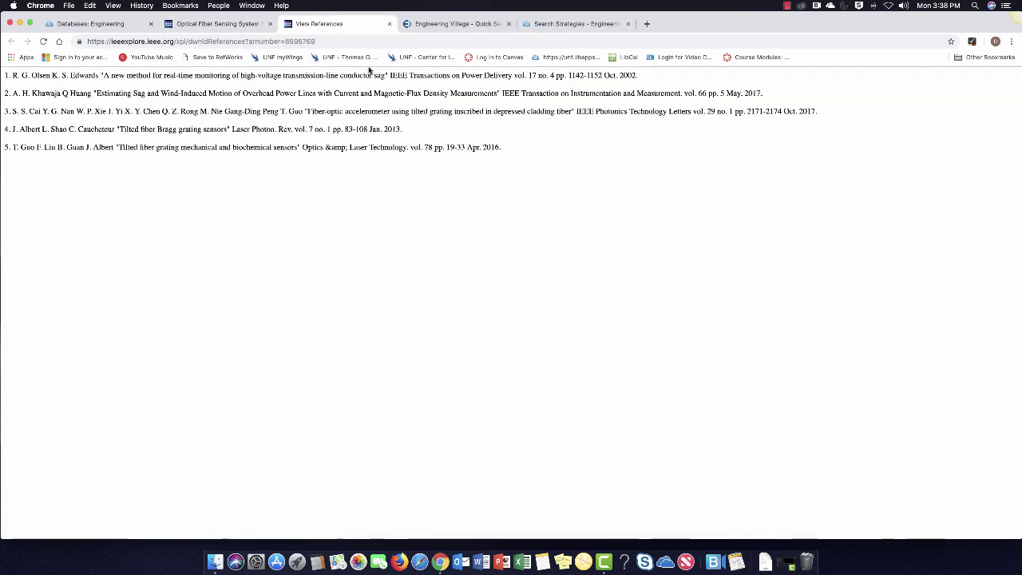
{"action": "left_click", "coordinate": [391, 25]}
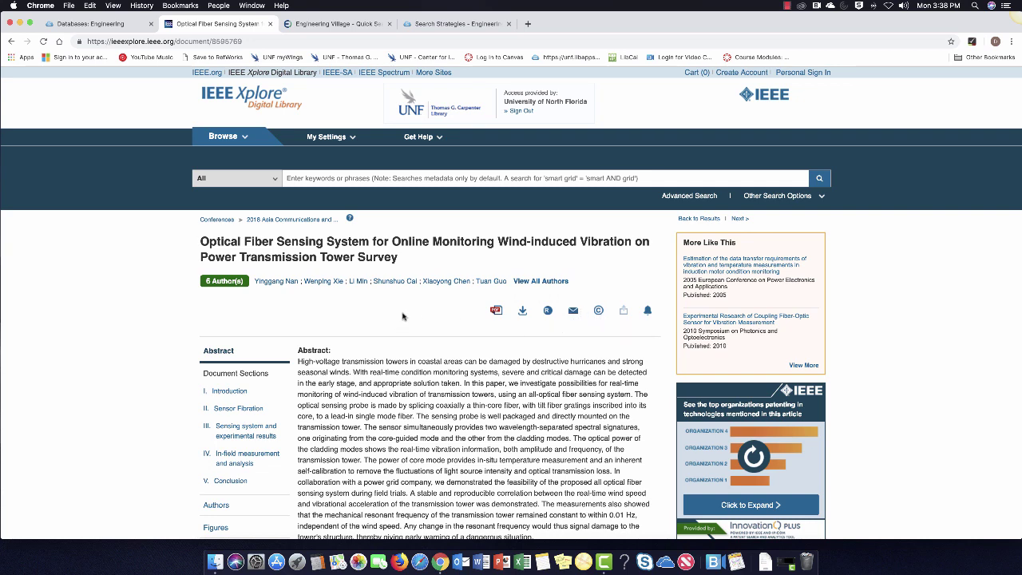
{"action": "scroll", "coordinate": [402, 315], "scroll_direction": "down", "scroll_amount": 2}
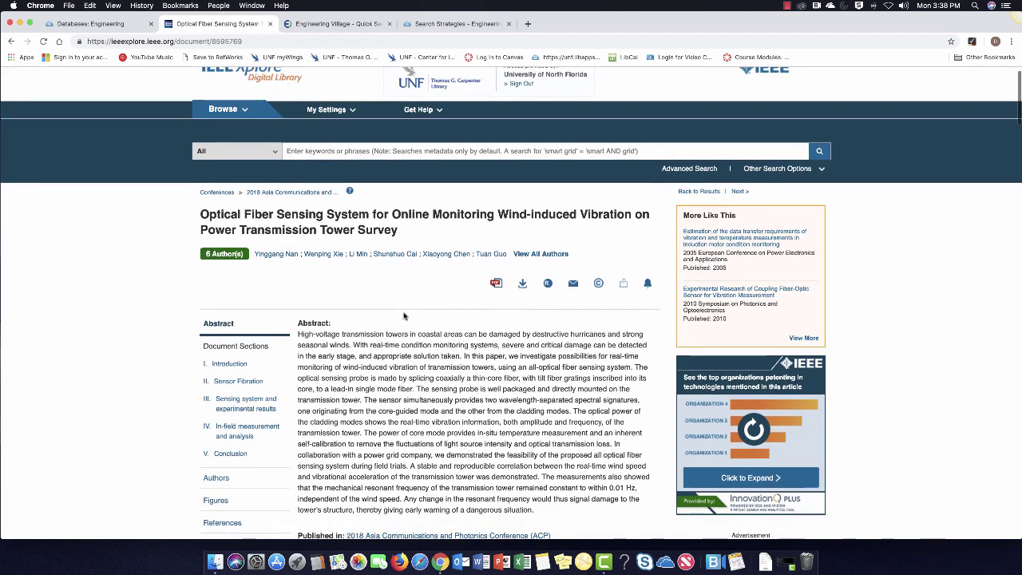
{"action": "scroll", "coordinate": [405, 317], "scroll_direction": "down", "scroll_amount": 5}
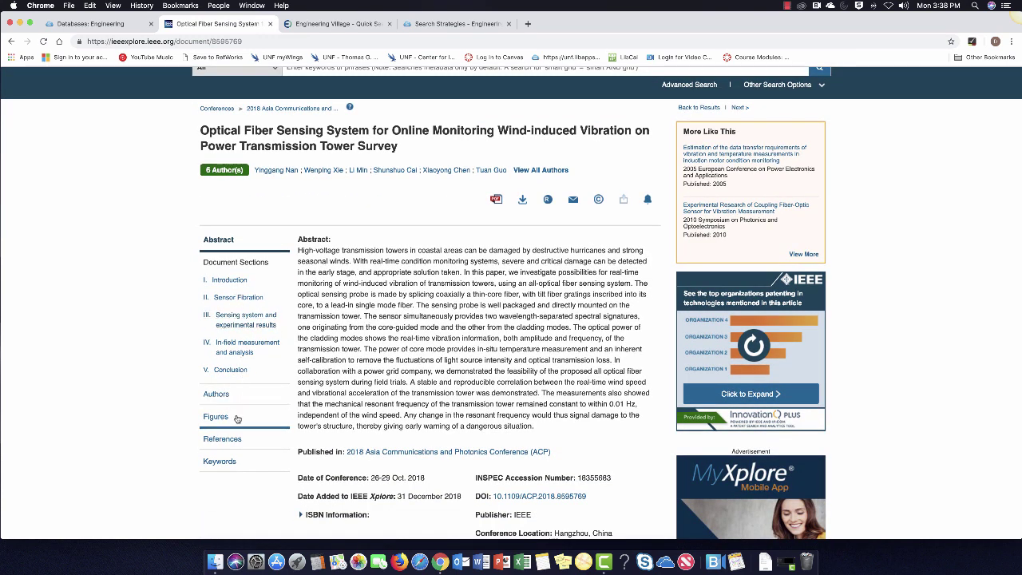
{"action": "scroll", "coordinate": [234, 431], "scroll_direction": "down", "scroll_amount": 1}
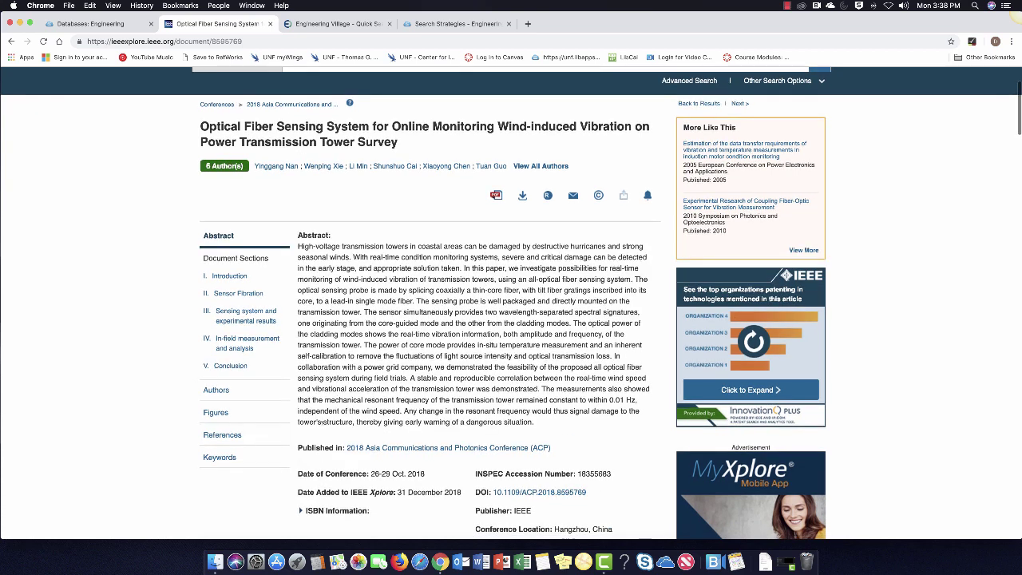
{"action": "left_click", "coordinate": [229, 441]}
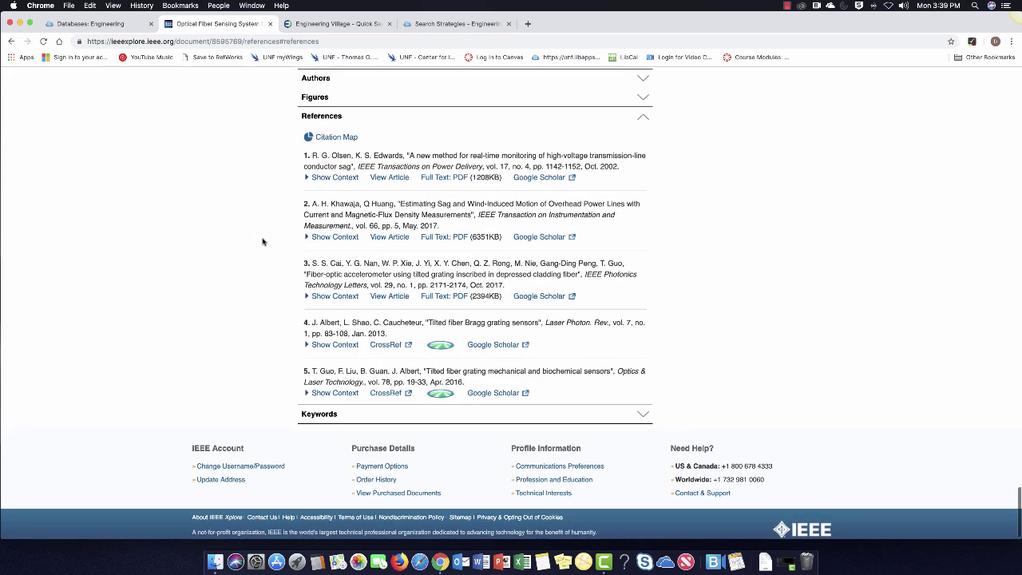
Return from the References section to the article's abstract and publication details.
{"action": "scroll", "coordinate": [264, 239], "scroll_direction": "up", "scroll_amount": 5}
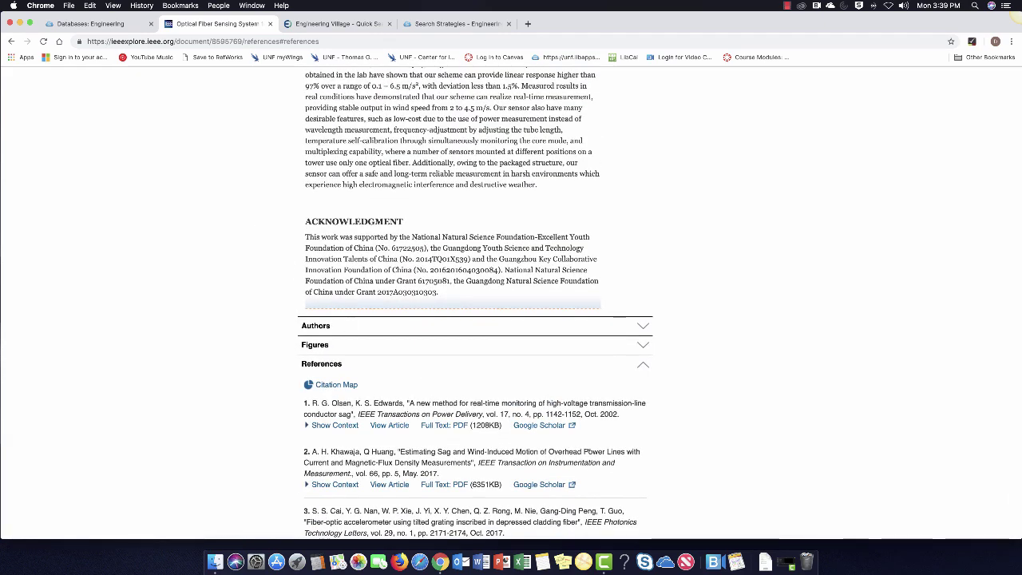
{"action": "scroll", "coordinate": [500, 349], "scroll_direction": "up", "scroll_amount": 1}
{"action": "scroll", "coordinate": [499, 349], "scroll_direction": "up", "scroll_amount": 10}
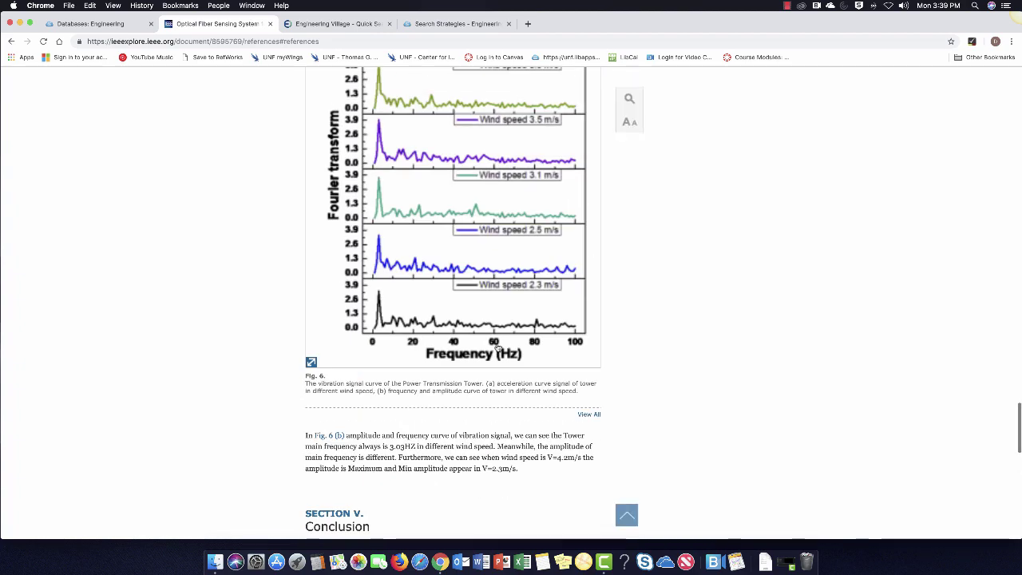
{"action": "left_click", "coordinate": [627, 515]}
{"action": "scroll", "coordinate": [508, 370], "scroll_direction": "up", "scroll_amount": 7}
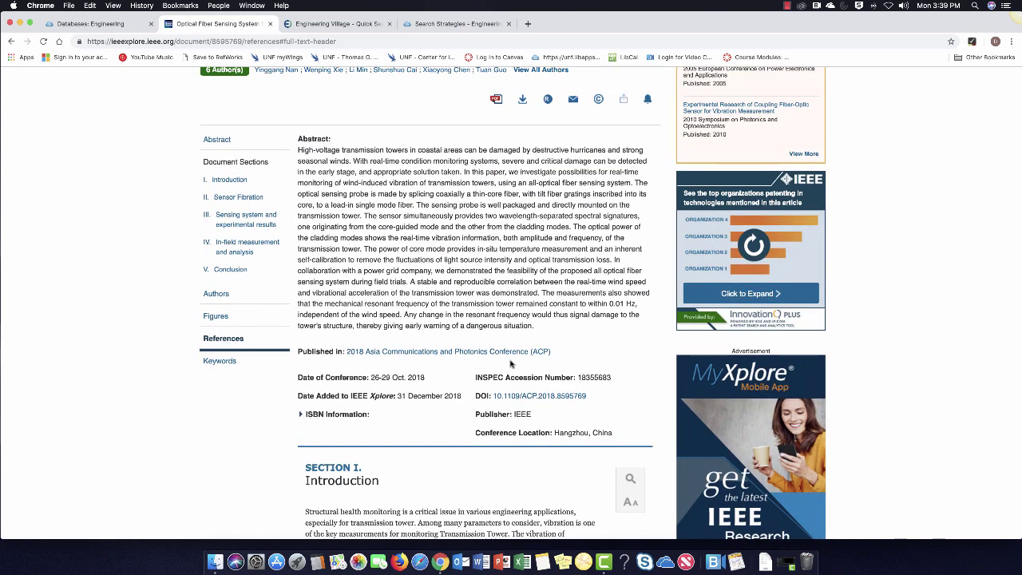
Return from the optical fiber article to the IEEE Xplore search results.
{"action": "scroll", "coordinate": [511, 364], "scroll_direction": "up", "scroll_amount": 1}
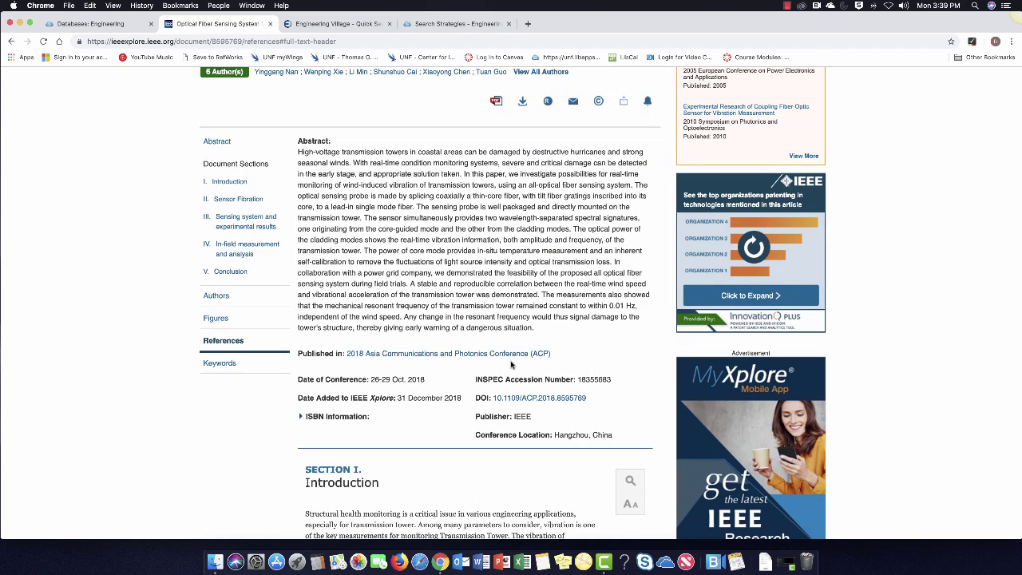
{"action": "scroll", "coordinate": [508, 361], "scroll_direction": "up", "scroll_amount": 1}
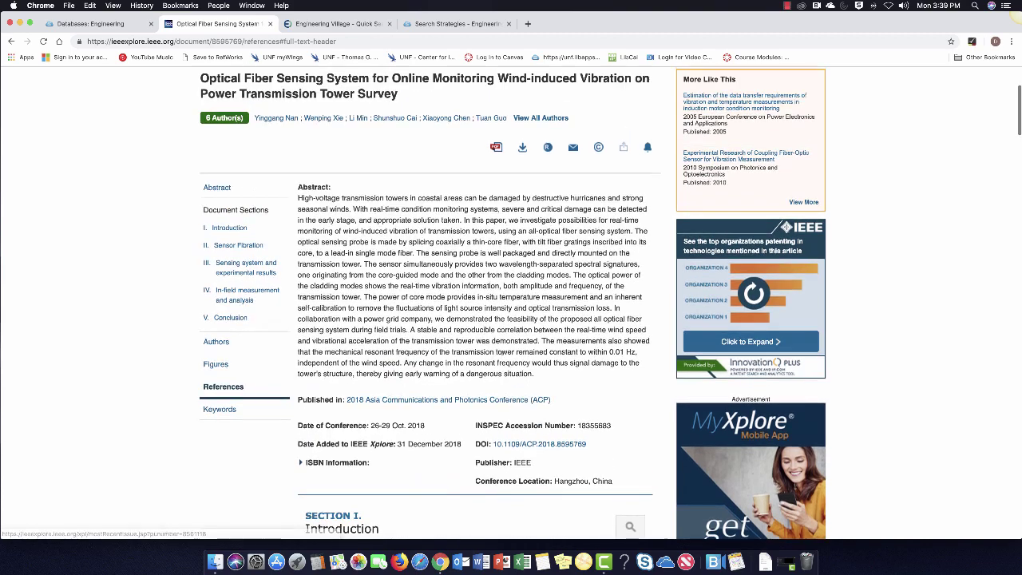
{"action": "scroll", "coordinate": [501, 352], "scroll_direction": "up", "scroll_amount": 2}
{"action": "scroll", "coordinate": [508, 320], "scroll_direction": "up", "scroll_amount": 2}
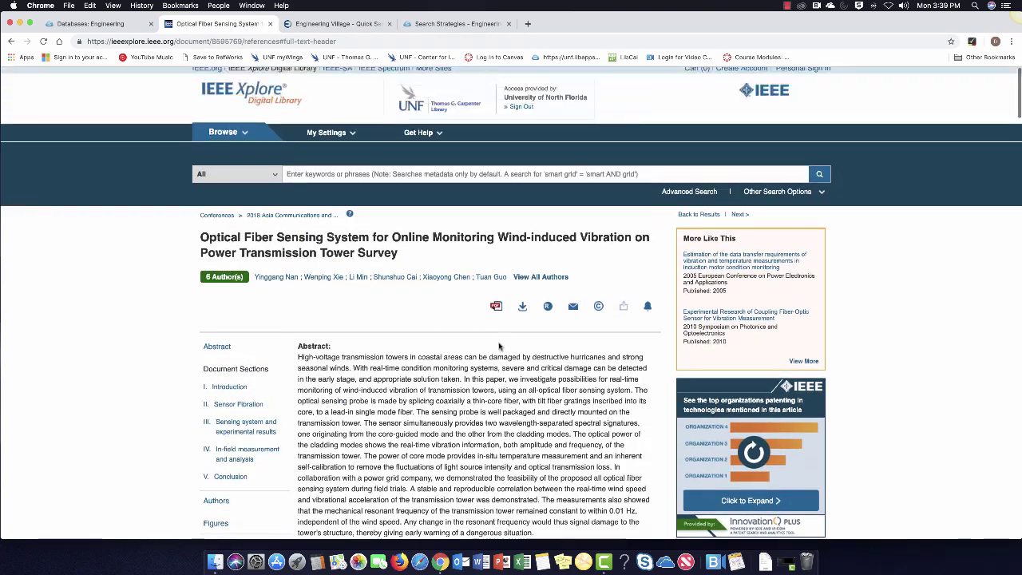
{"action": "left_click", "coordinate": [684, 217]}
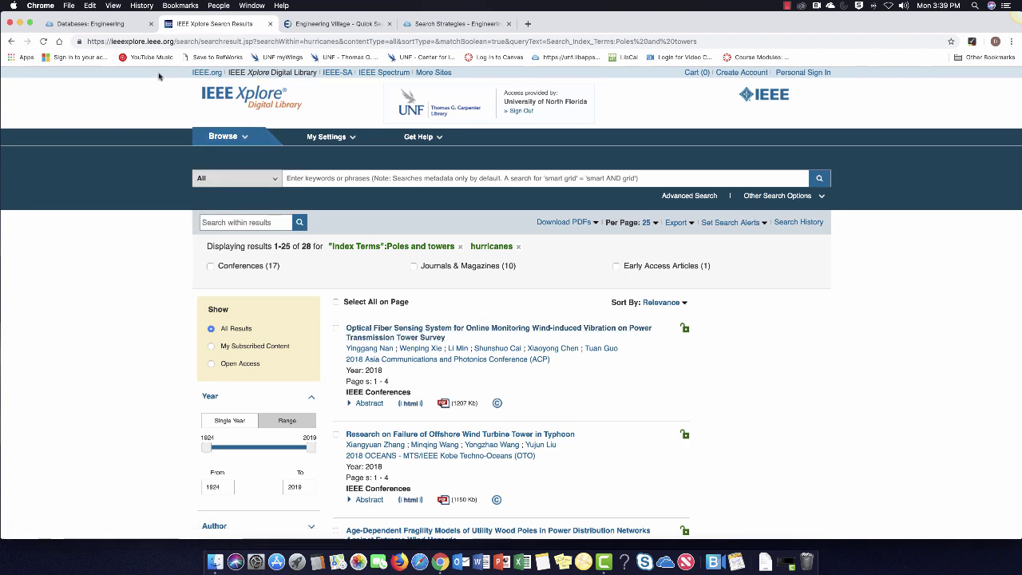
Go back to the UNF engineering databases list and open the Materials Science & Engineering Database's advanced search.
{"action": "left_click", "coordinate": [104, 26]}
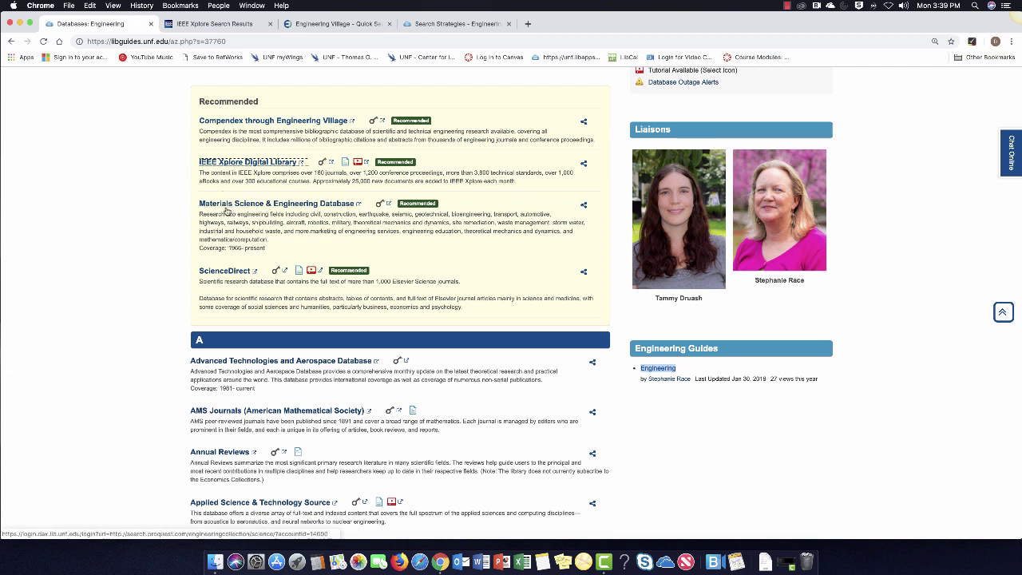
{"action": "key", "text": "Tab"}
{"action": "key", "text": "Return"}
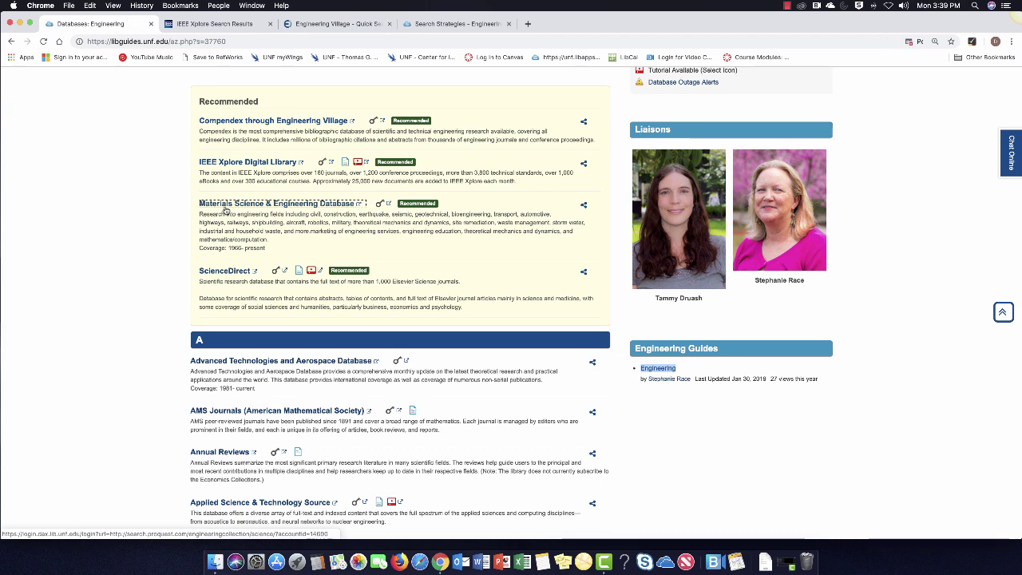
{"action": "left_click", "coordinate": [248, 209]}
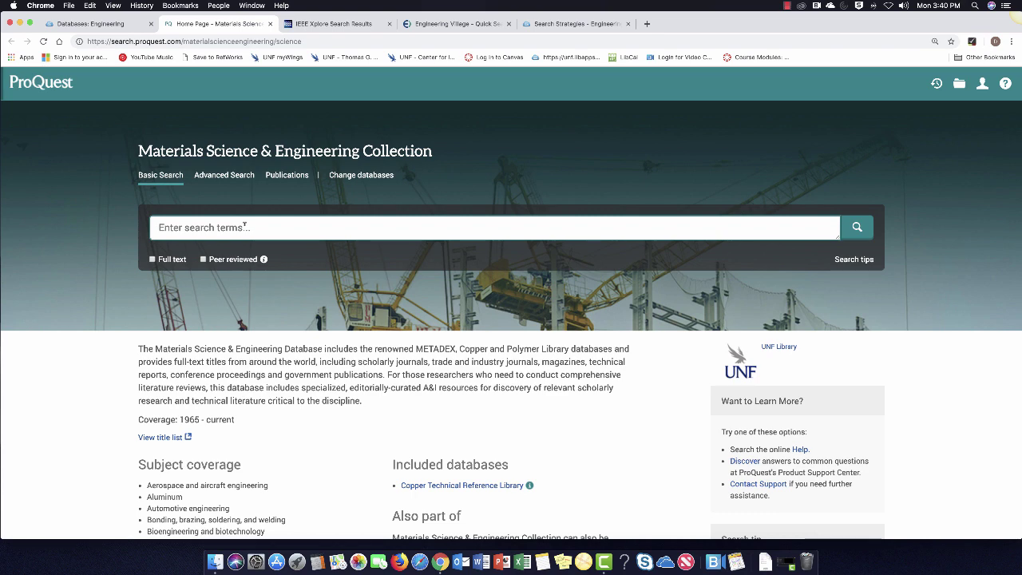
{"action": "left_click", "coordinate": [232, 177]}
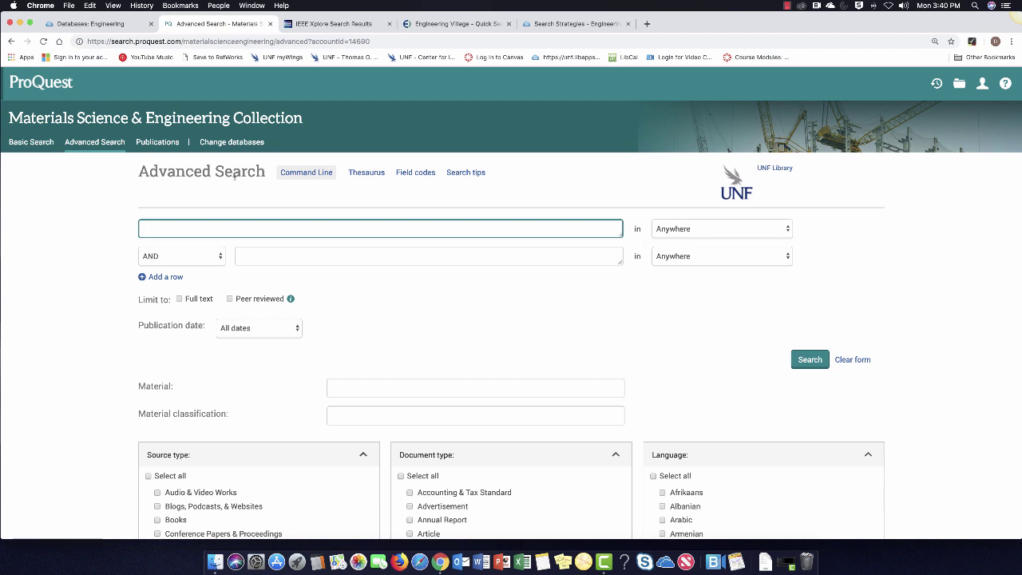
Fill in the advanced search with "utility poles" OR "power poles", combined by AND with hurricanes.
{"action": "type", "text": "\"utility poles\" OR \"power pole"}
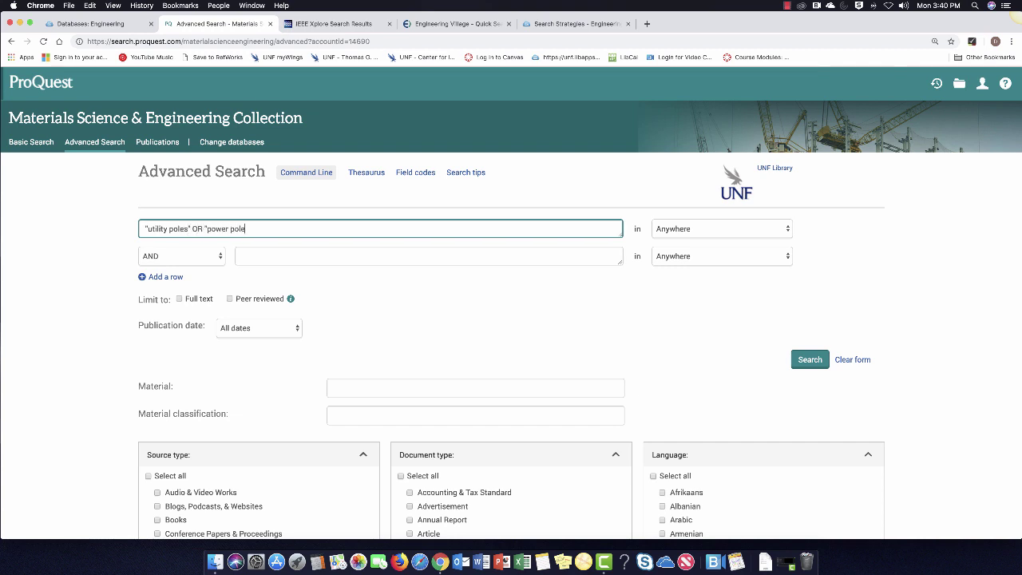
{"action": "type", "text": "\""}
{"action": "key", "text": "Tab"}
{"action": "key", "text": "Tab"}
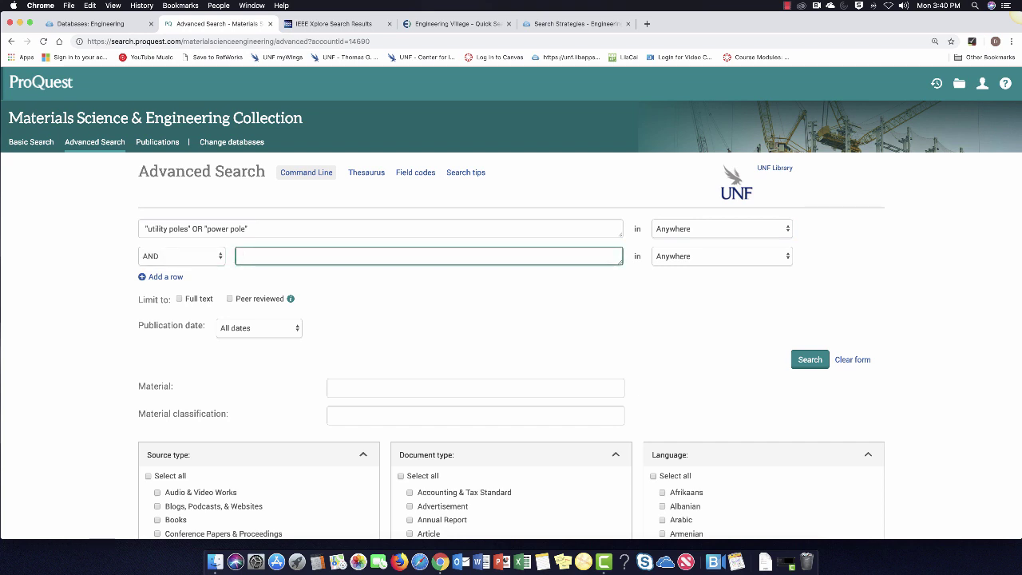
{"action": "type", "text": "hurricanes"}
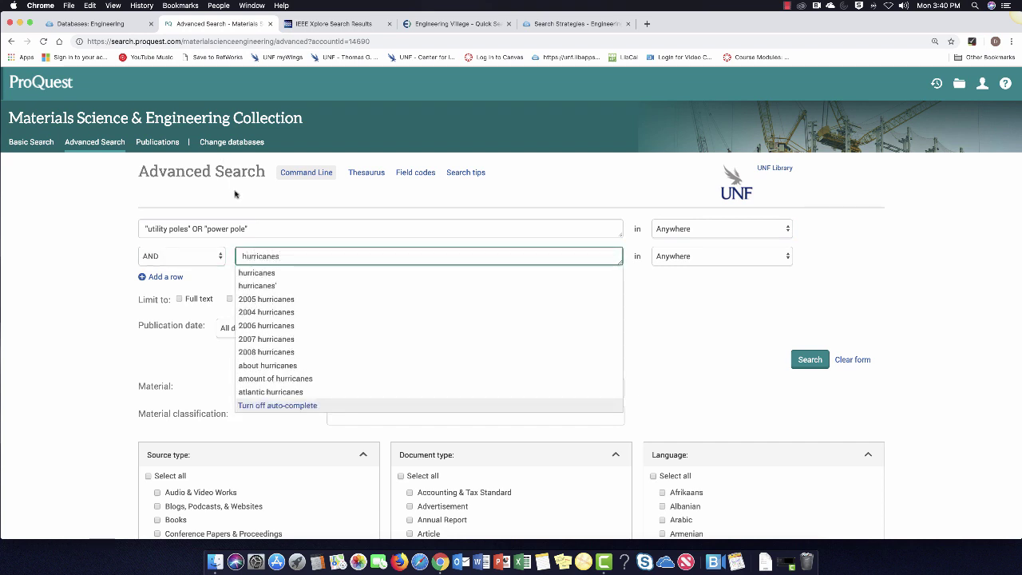
{"action": "left_click", "coordinate": [245, 229]}
{"action": "type", "text": "s"}
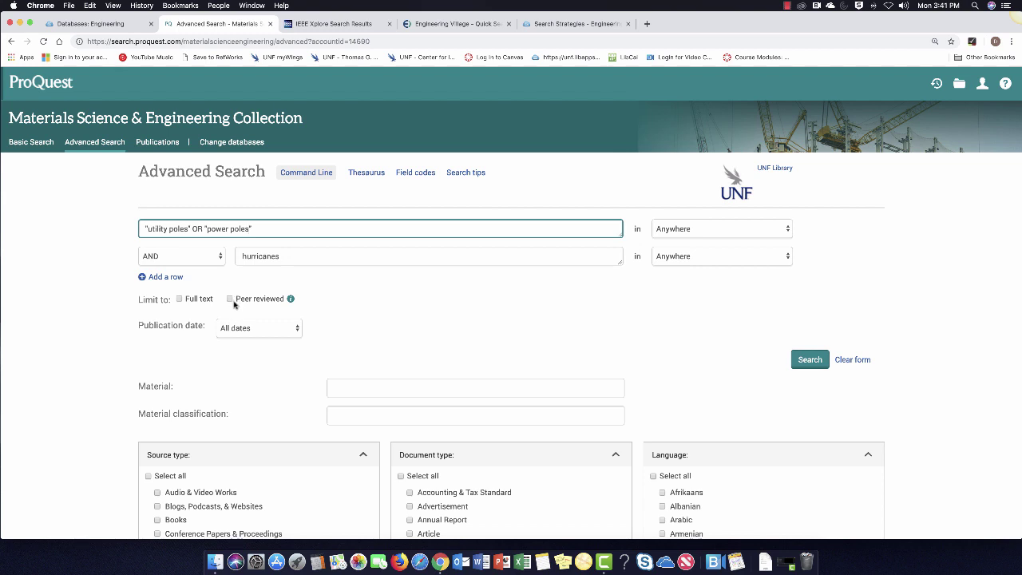
Review the peer-reviewed, source type, document type and language limits, and run the search without applying any.
{"action": "left_click", "coordinate": [291, 300]}
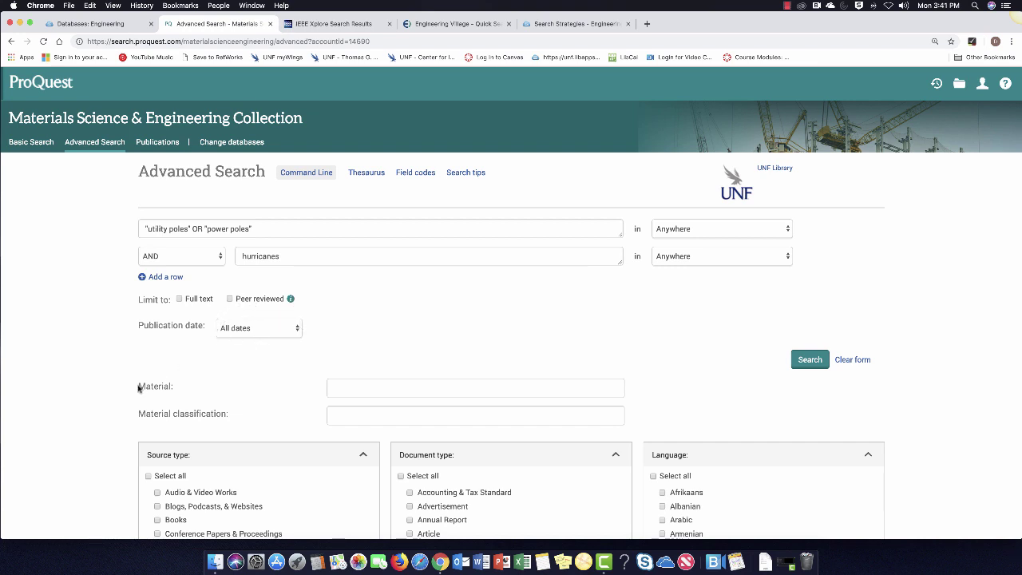
{"action": "scroll", "coordinate": [109, 402], "scroll_direction": "down", "scroll_amount": 1}
{"action": "scroll", "coordinate": [109, 402], "scroll_direction": "down", "scroll_amount": 2}
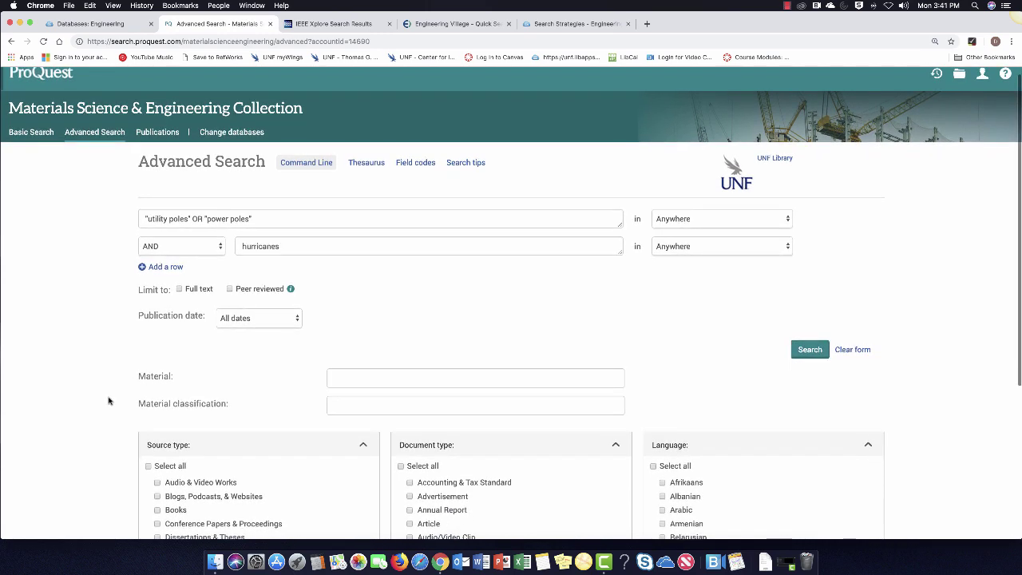
{"action": "scroll", "coordinate": [110, 401], "scroll_direction": "down", "scroll_amount": 5}
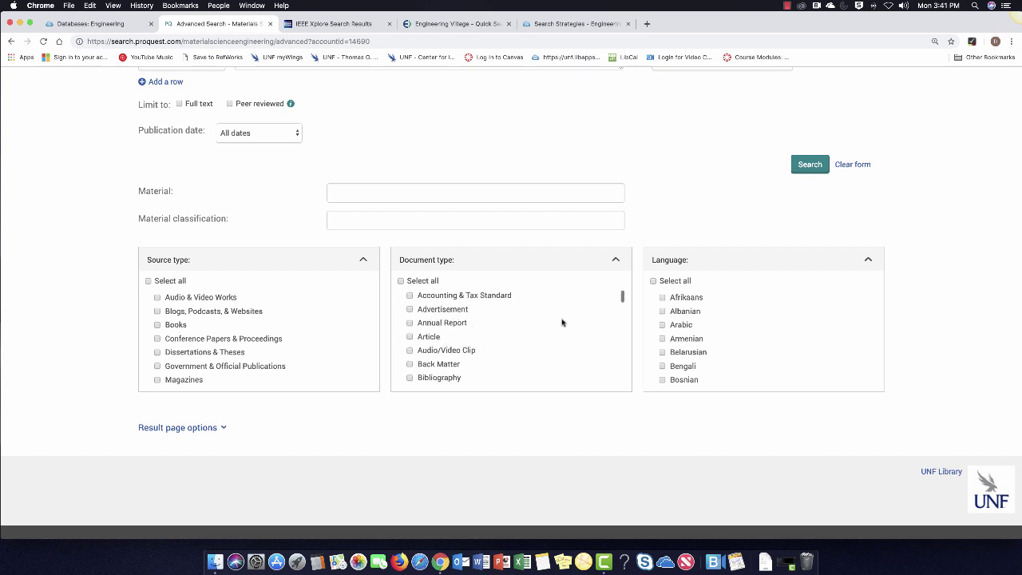
{"action": "scroll", "coordinate": [671, 206], "scroll_direction": "up", "scroll_amount": 3}
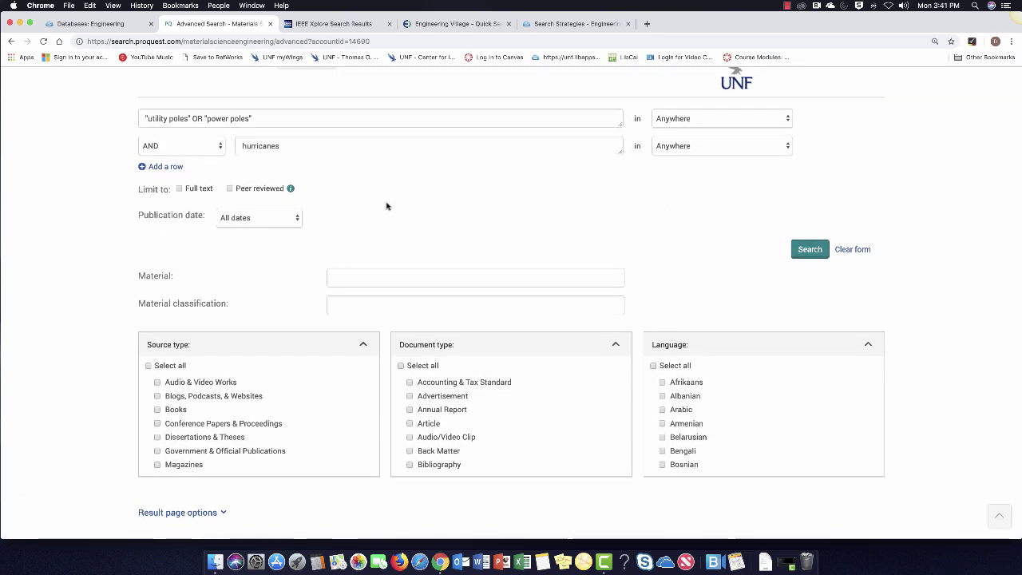
{"action": "left_click", "coordinate": [801, 258]}
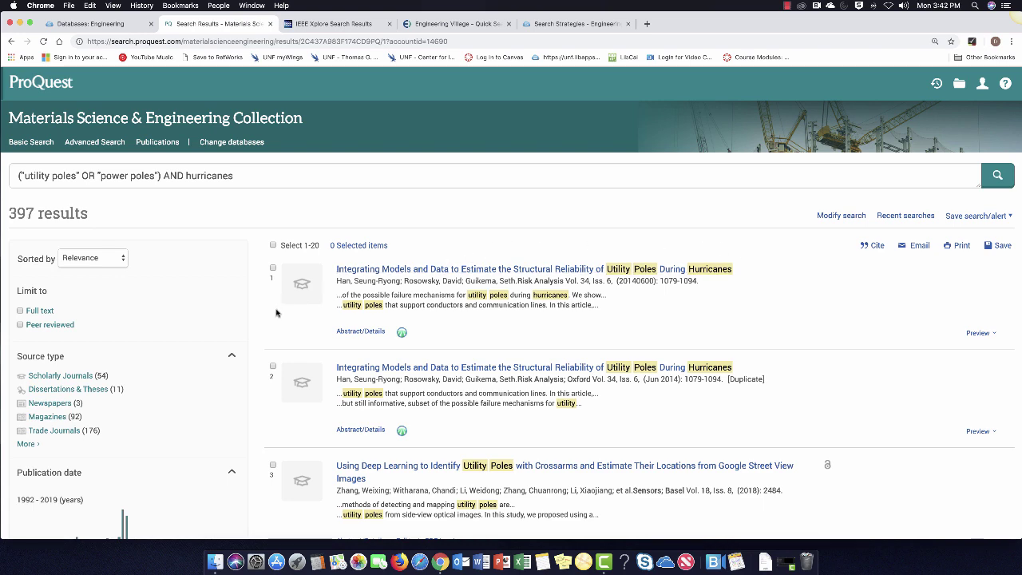
Limit the results to Scholarly Journals, Dissertations & Theses, Reports, and Conference Papers & Proceedings.
{"action": "scroll", "coordinate": [280, 312], "scroll_direction": "down", "scroll_amount": 1}
{"action": "scroll", "coordinate": [277, 316], "scroll_direction": "down", "scroll_amount": 1}
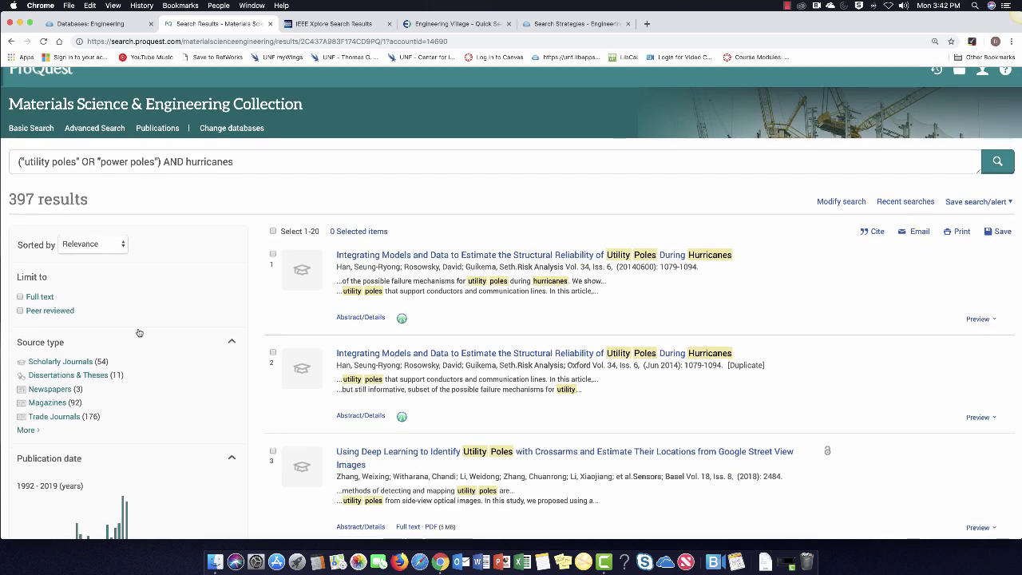
{"action": "scroll", "coordinate": [156, 430], "scroll_direction": "down", "scroll_amount": 1}
{"action": "scroll", "coordinate": [155, 430], "scroll_direction": "down", "scroll_amount": 2}
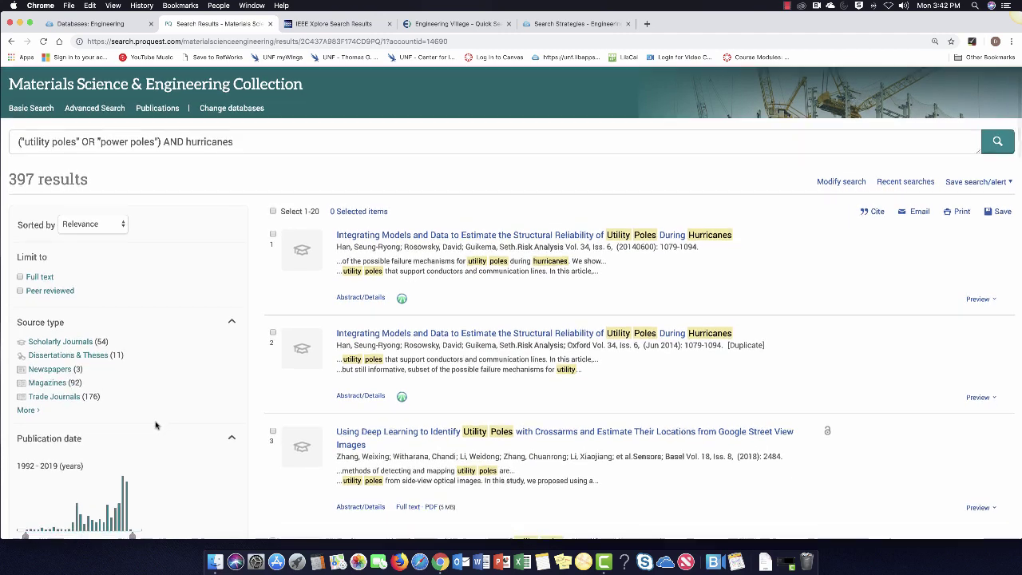
{"action": "scroll", "coordinate": [156, 427], "scroll_direction": "down", "scroll_amount": 5}
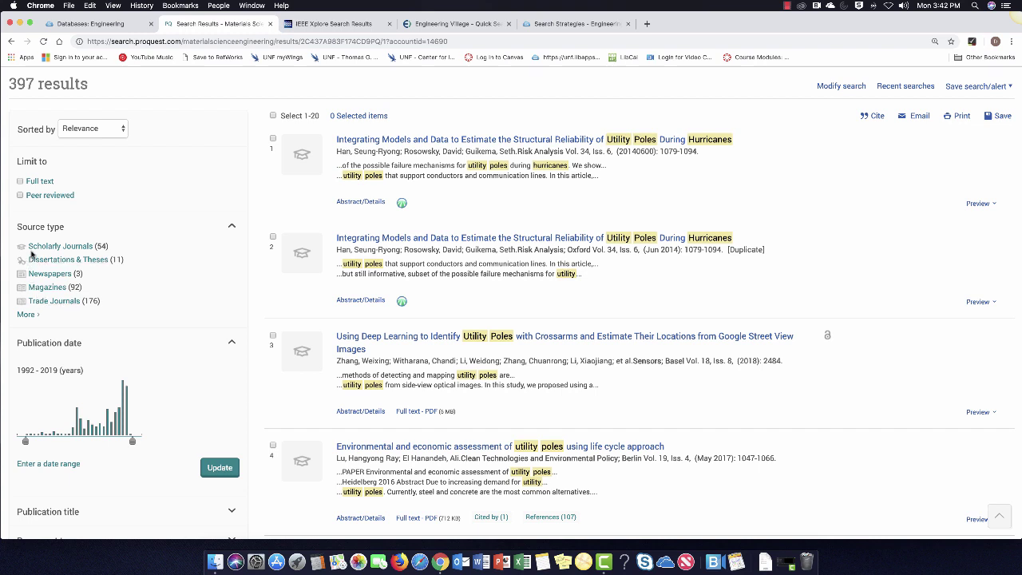
{"action": "left_click", "coordinate": [26, 315]}
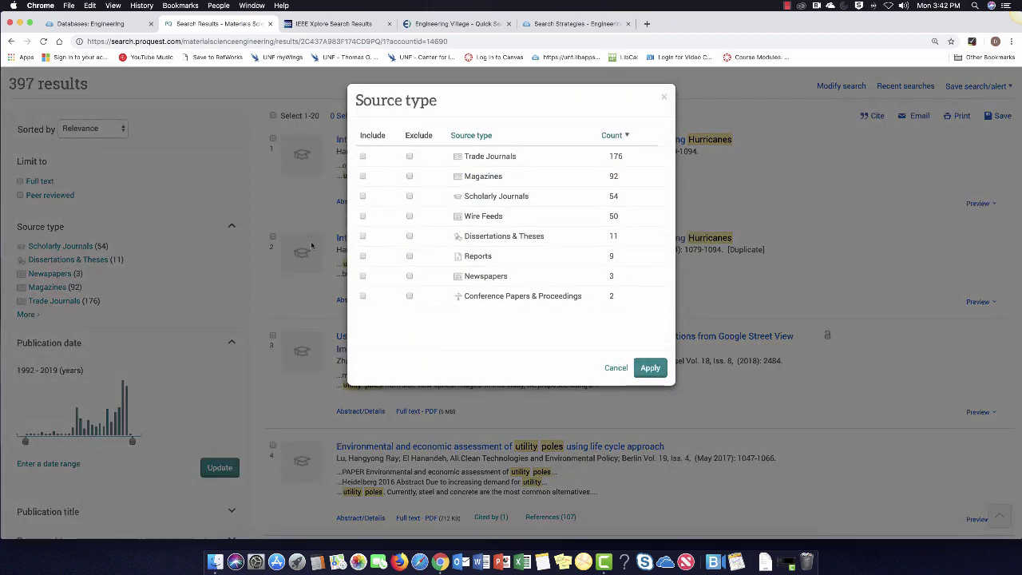
{"action": "left_click", "coordinate": [362, 197]}
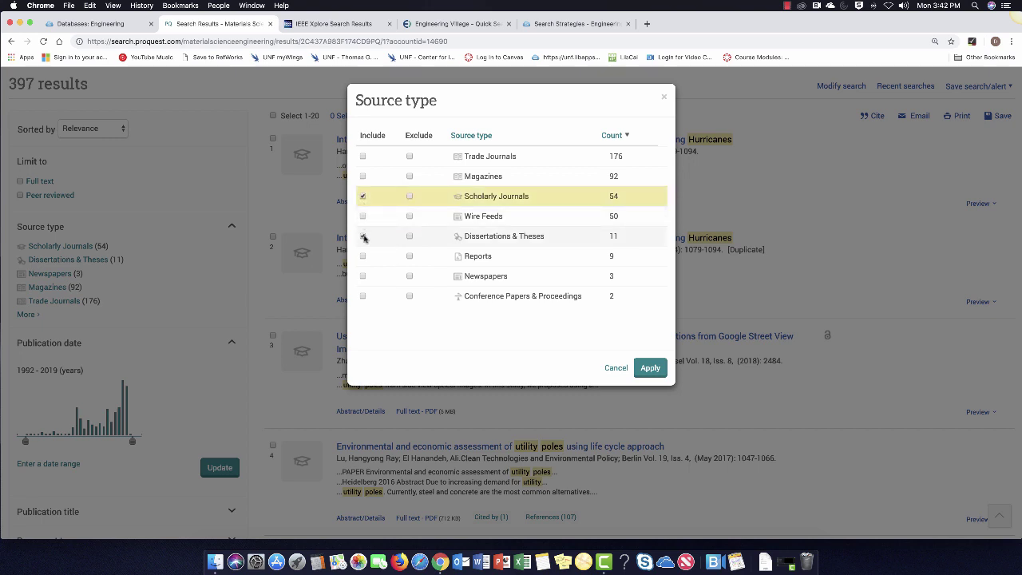
{"action": "left_click", "coordinate": [364, 237]}
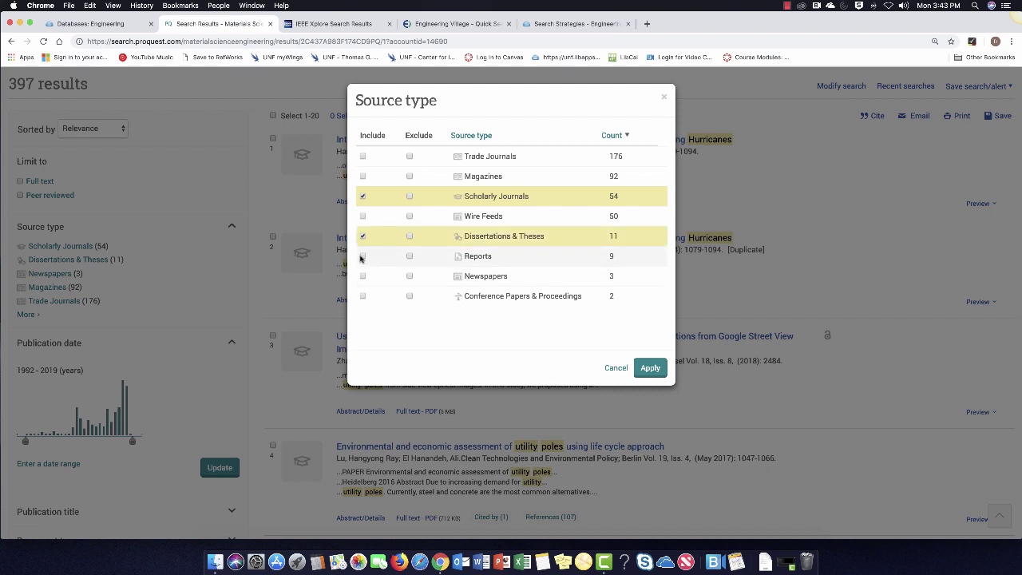
{"action": "left_click", "coordinate": [364, 256]}
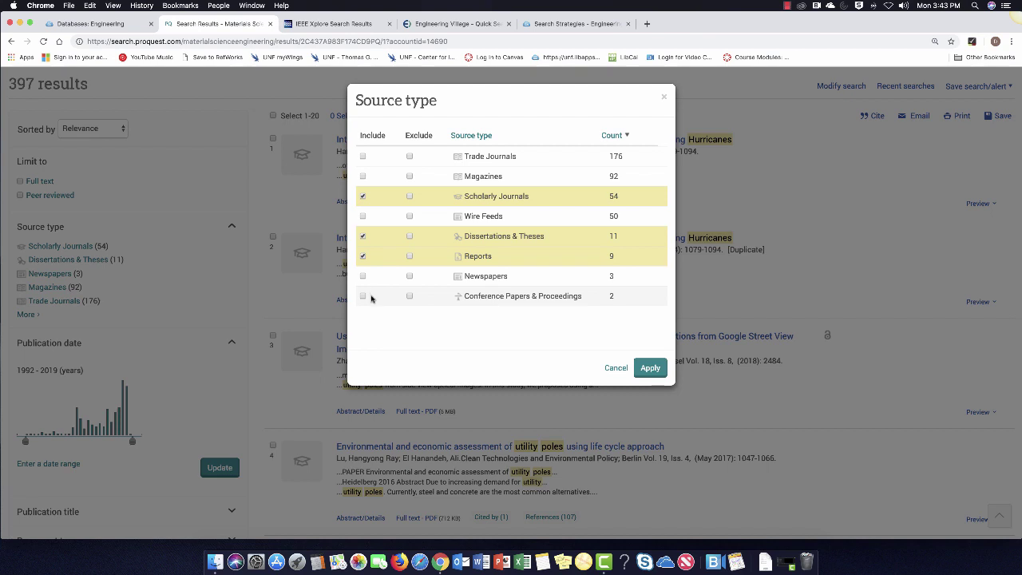
{"action": "left_click", "coordinate": [364, 296]}
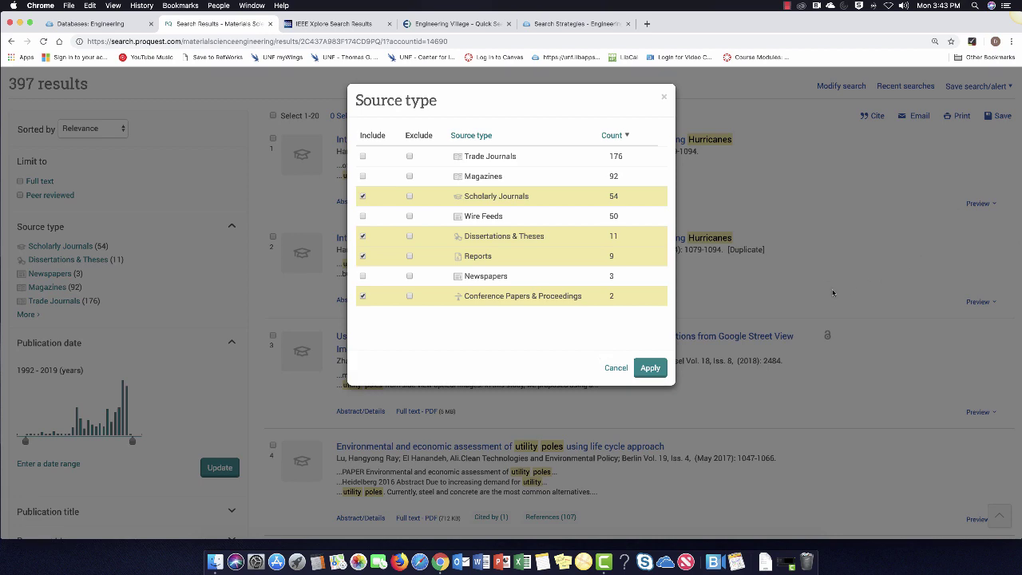
{"action": "left_click", "coordinate": [650, 368]}
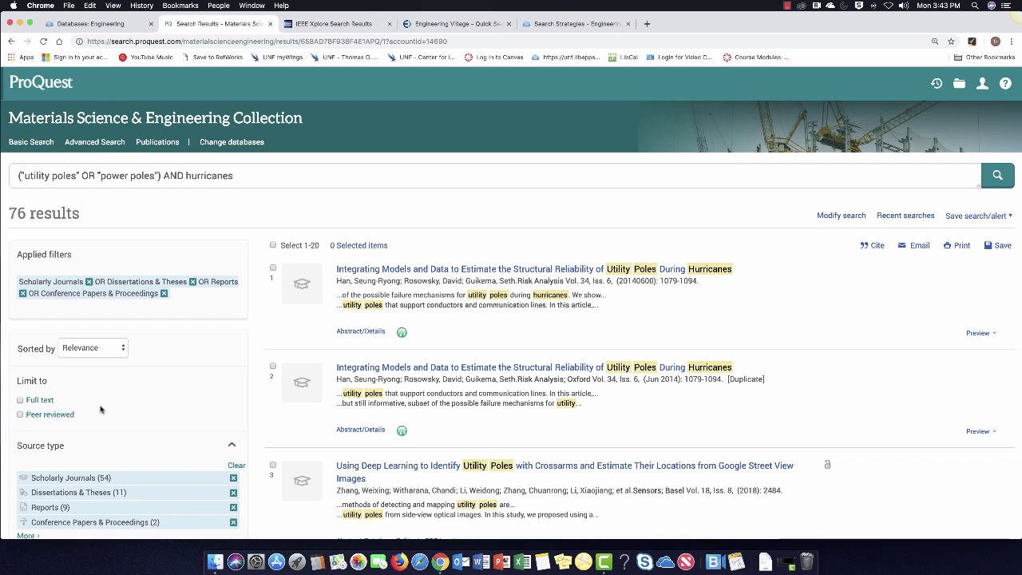
Review the applied source type filters, and show the results' save and export formats without choosing one.
{"action": "scroll", "coordinate": [101, 410], "scroll_direction": "down", "scroll_amount": 2}
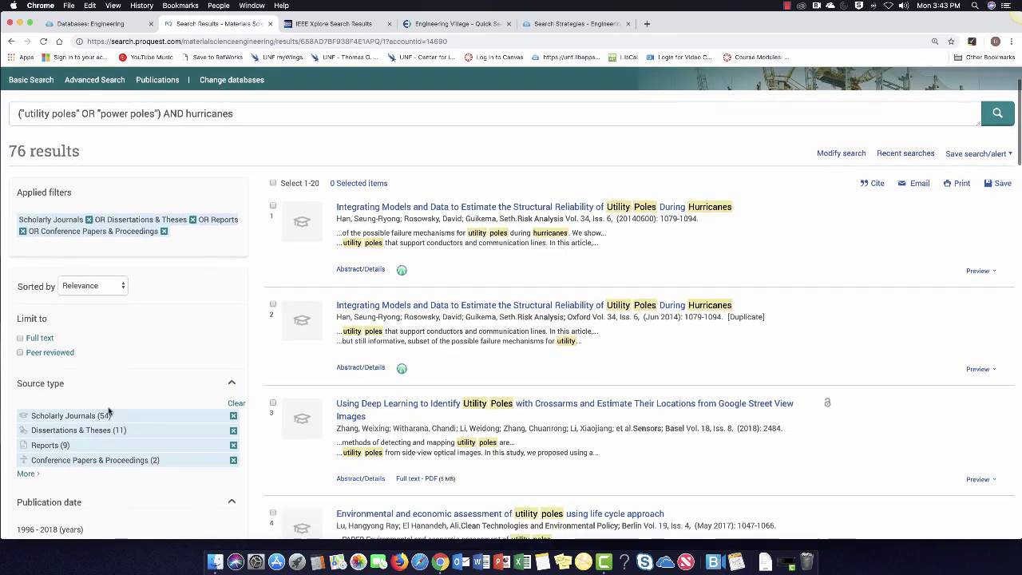
{"action": "scroll", "coordinate": [109, 412], "scroll_direction": "down", "scroll_amount": 1}
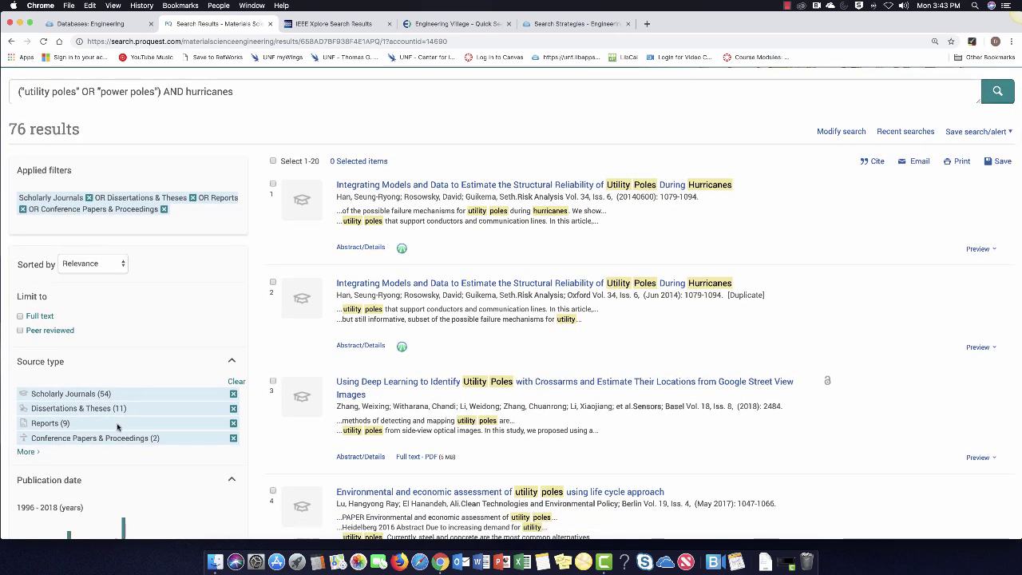
{"action": "scroll", "coordinate": [120, 427], "scroll_direction": "up", "scroll_amount": 1}
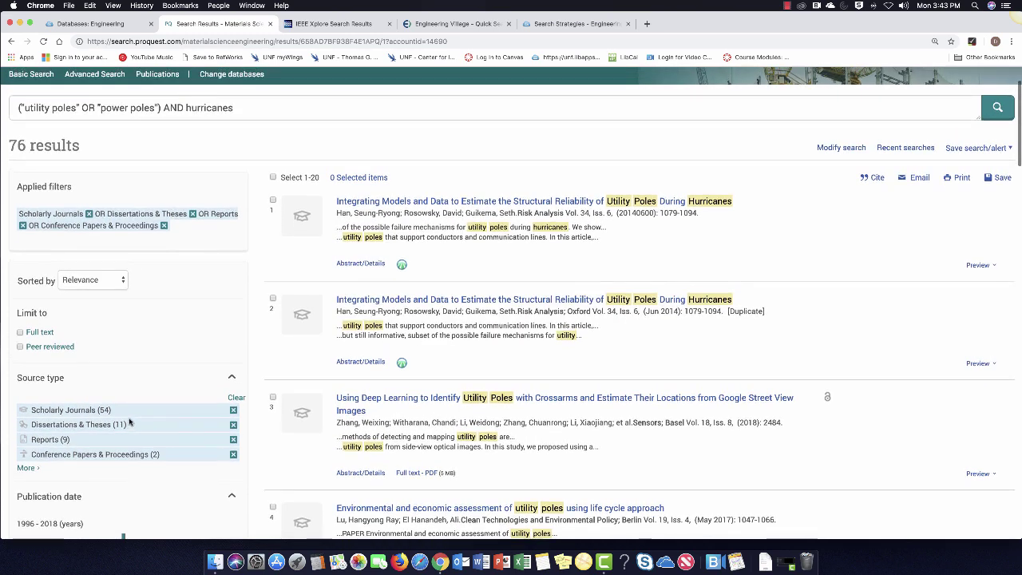
{"action": "scroll", "coordinate": [129, 422], "scroll_direction": "up", "scroll_amount": 2}
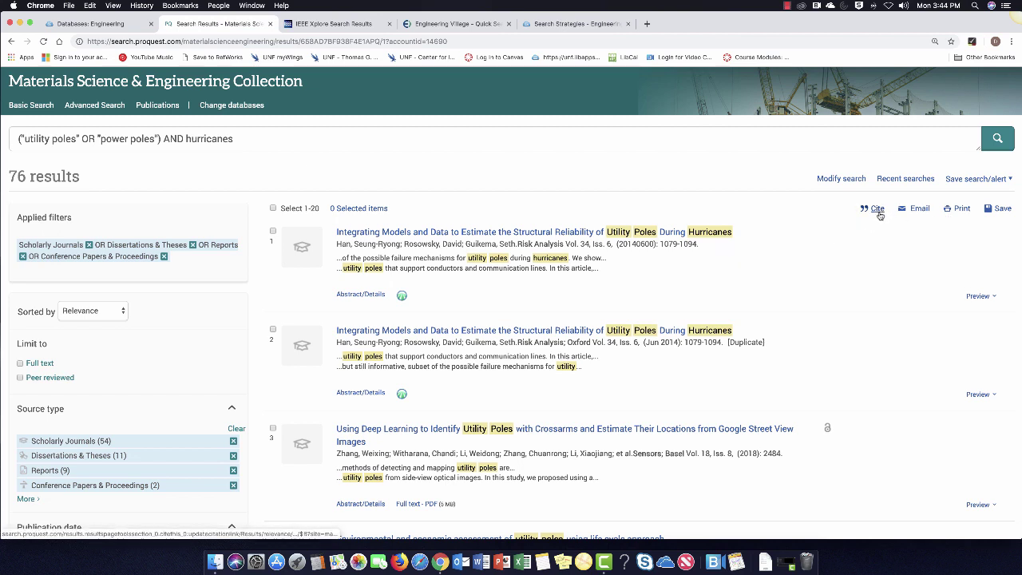
{"action": "left_click", "coordinate": [999, 211]}
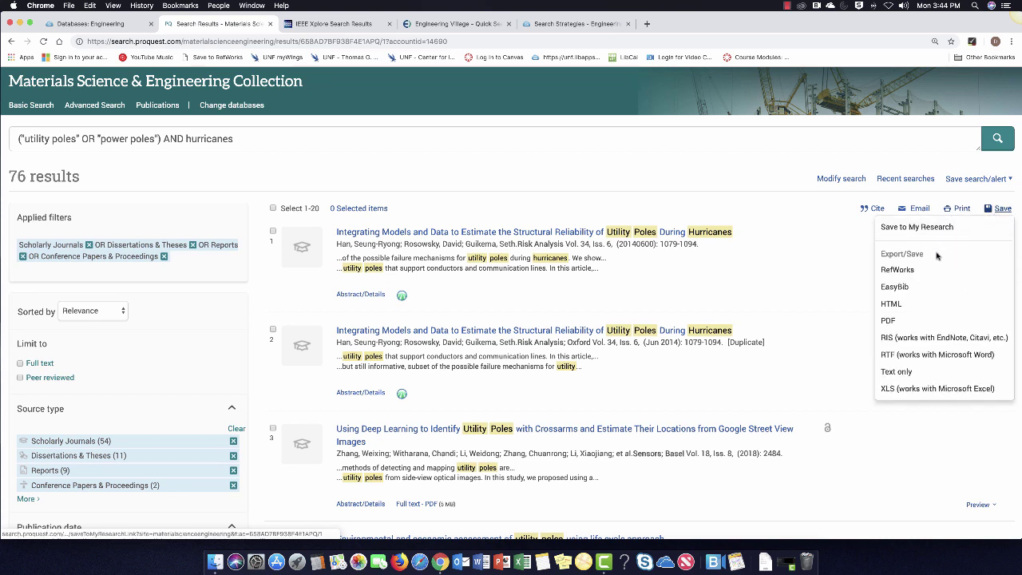
{"action": "left_click", "coordinate": [814, 267]}
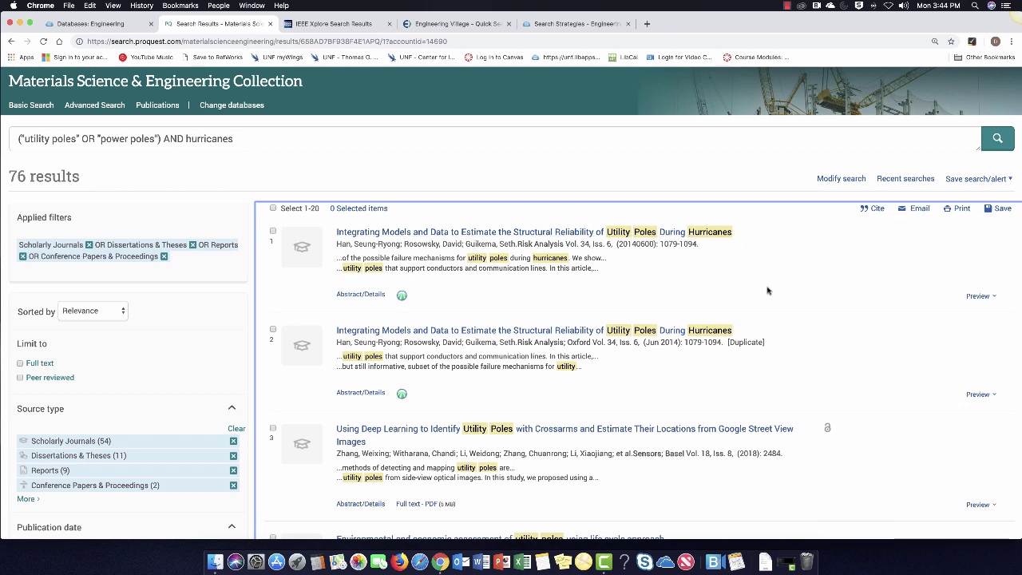
Examine the filtered results for their abstract, full-text PDF, cited-by and references links.
{"action": "scroll", "coordinate": [811, 300], "scroll_direction": "up", "scroll_amount": 1}
{"action": "scroll", "coordinate": [813, 301], "scroll_direction": "down", "scroll_amount": 1}
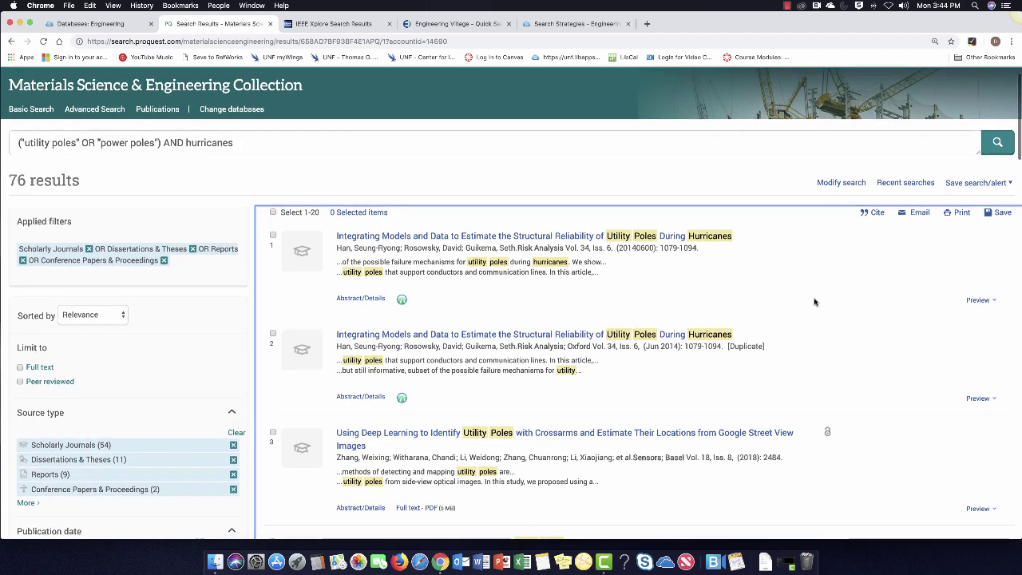
{"action": "scroll", "coordinate": [814, 302], "scroll_direction": "down", "scroll_amount": 5}
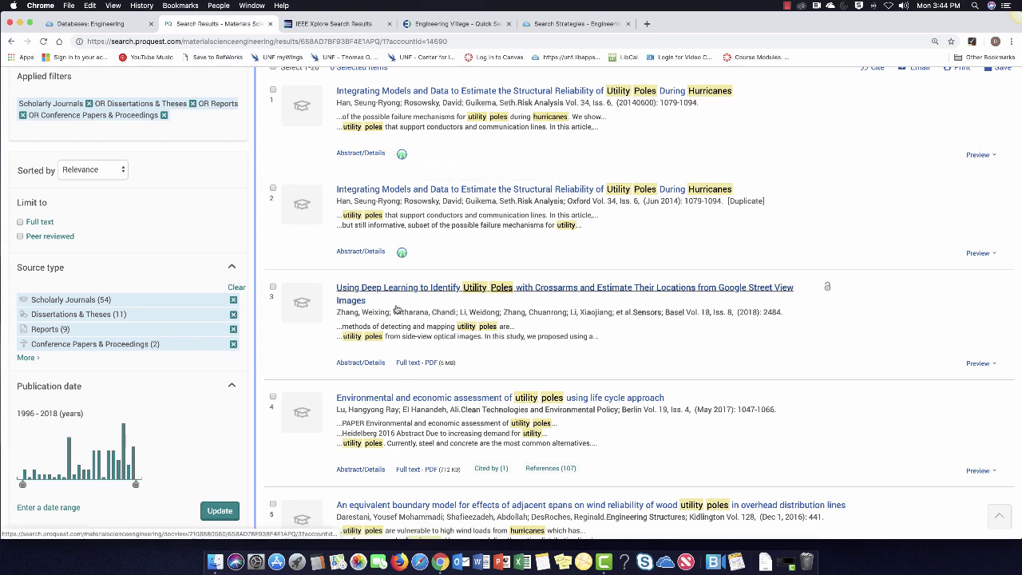
{"action": "scroll", "coordinate": [399, 327], "scroll_direction": "down", "scroll_amount": 1}
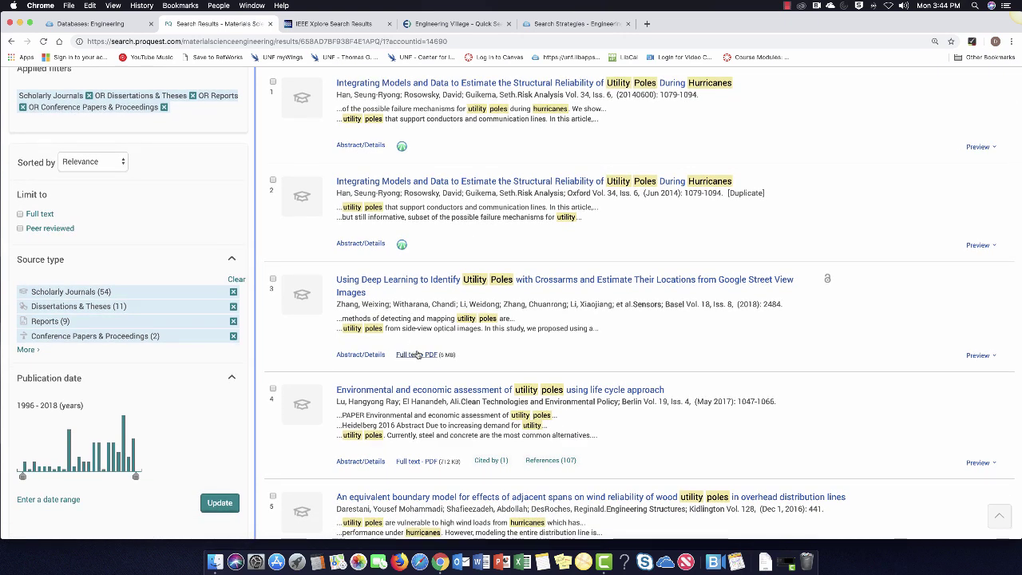
Open "Environmental and economic assessment of utility poles using life cycle approach", view its PDF and references, and return to the results.
{"action": "scroll", "coordinate": [419, 359], "scroll_direction": "down", "scroll_amount": 1}
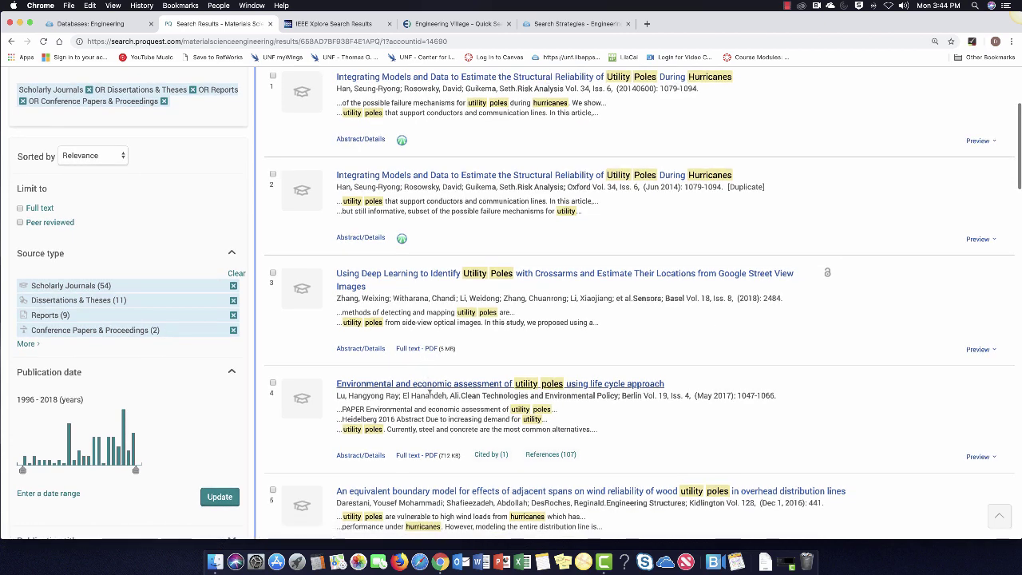
{"action": "scroll", "coordinate": [430, 393], "scroll_direction": "down", "scroll_amount": 2}
{"action": "scroll", "coordinate": [438, 409], "scroll_direction": "down", "scroll_amount": 1}
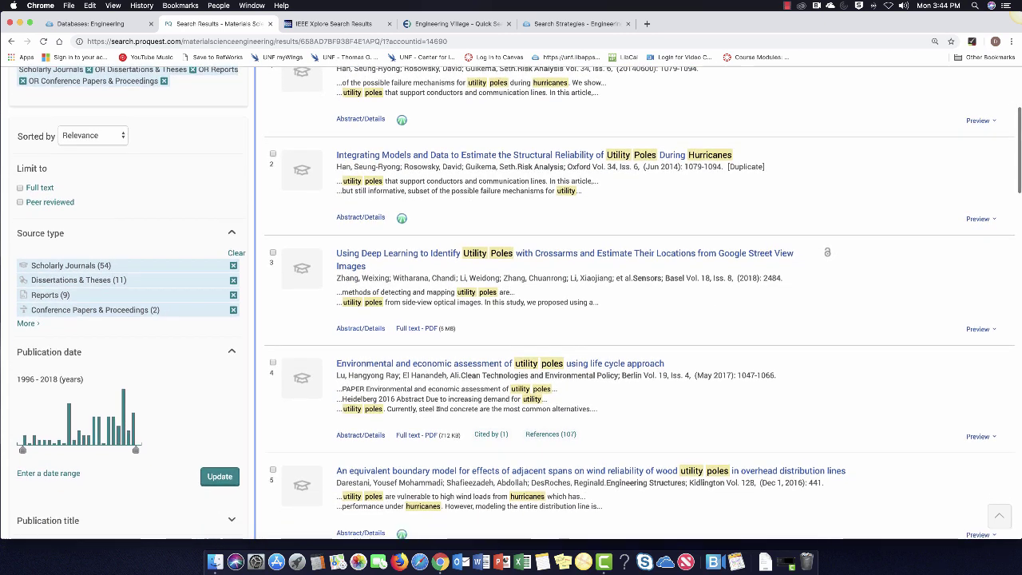
{"action": "scroll", "coordinate": [438, 409], "scroll_direction": "down", "scroll_amount": 3}
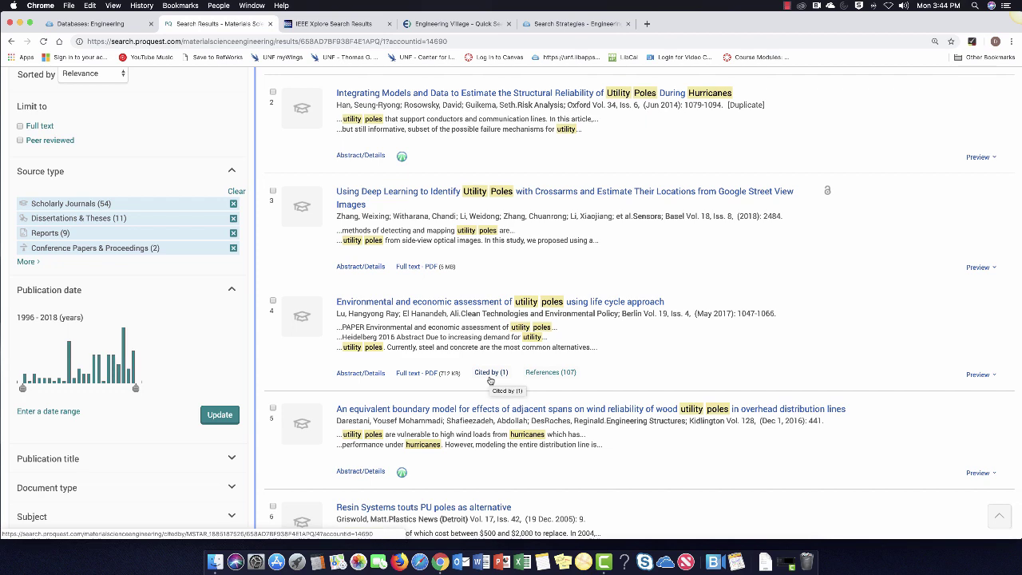
{"action": "scroll", "coordinate": [490, 380], "scroll_direction": "down", "scroll_amount": 1}
{"action": "scroll", "coordinate": [492, 380], "scroll_direction": "down", "scroll_amount": 1}
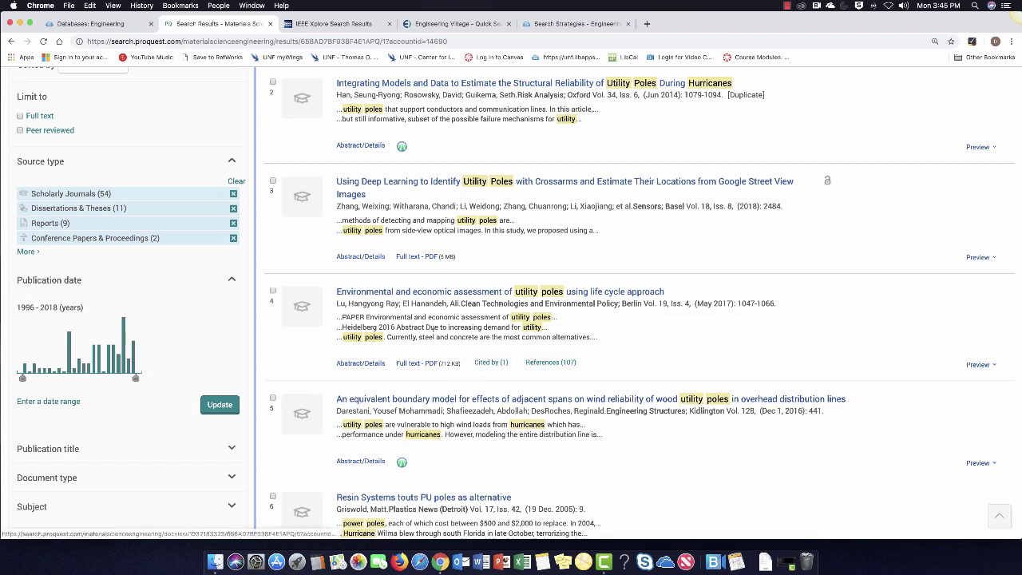
{"action": "left_click", "coordinate": [432, 299]}
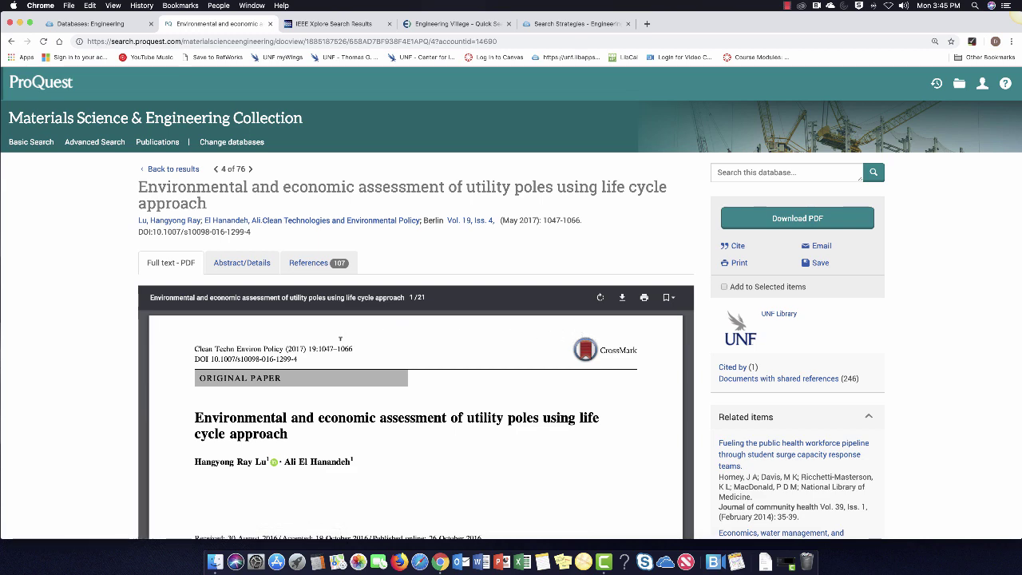
{"action": "left_click", "coordinate": [310, 266]}
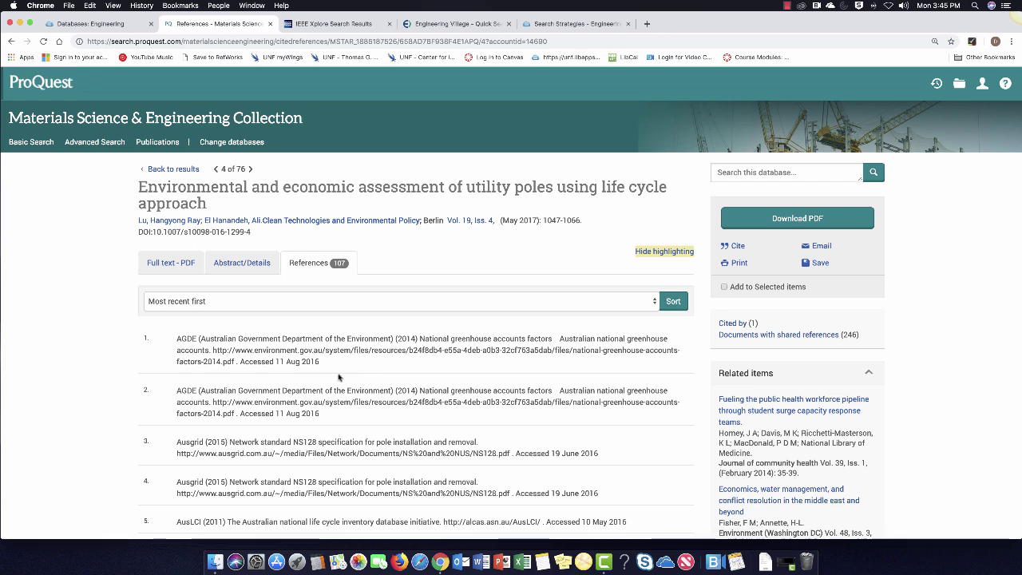
{"action": "left_click", "coordinate": [171, 170]}
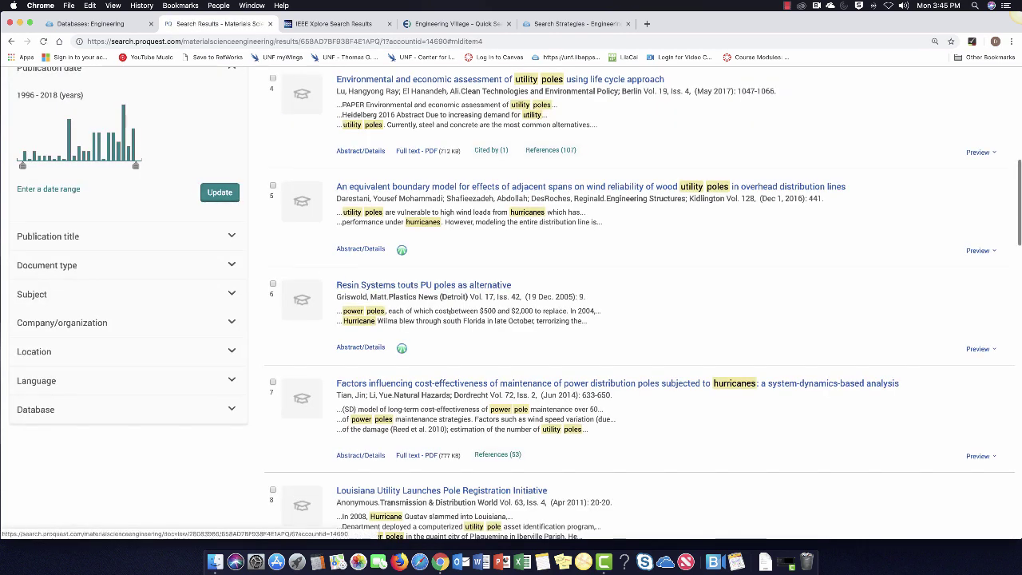
Open the first result on structural reliability of utility poles during hurricanes, review its abstract and subjects, and return to the results.
{"action": "scroll", "coordinate": [456, 313], "scroll_direction": "up", "scroll_amount": 3}
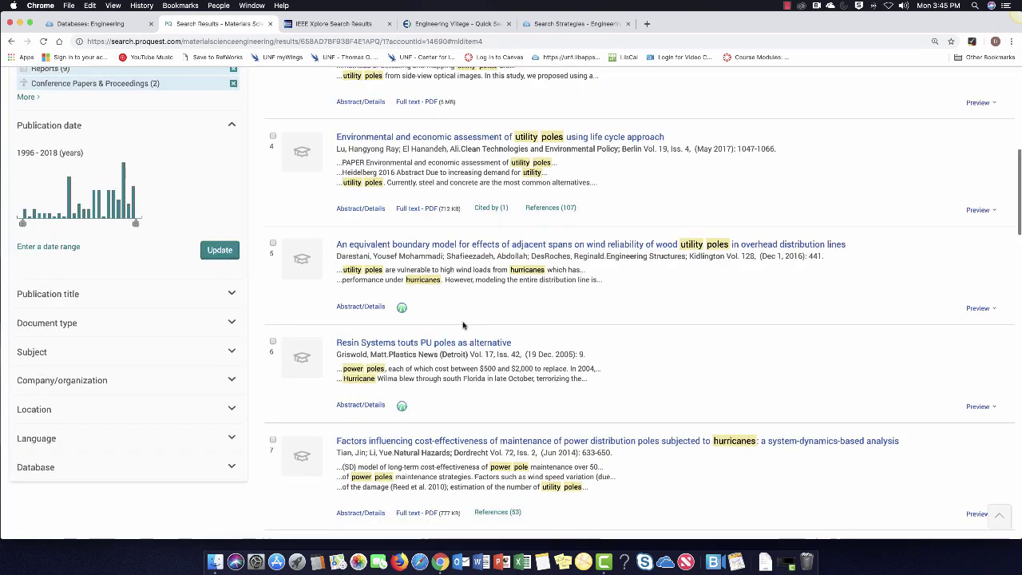
{"action": "scroll", "coordinate": [468, 321], "scroll_direction": "up", "scroll_amount": 10}
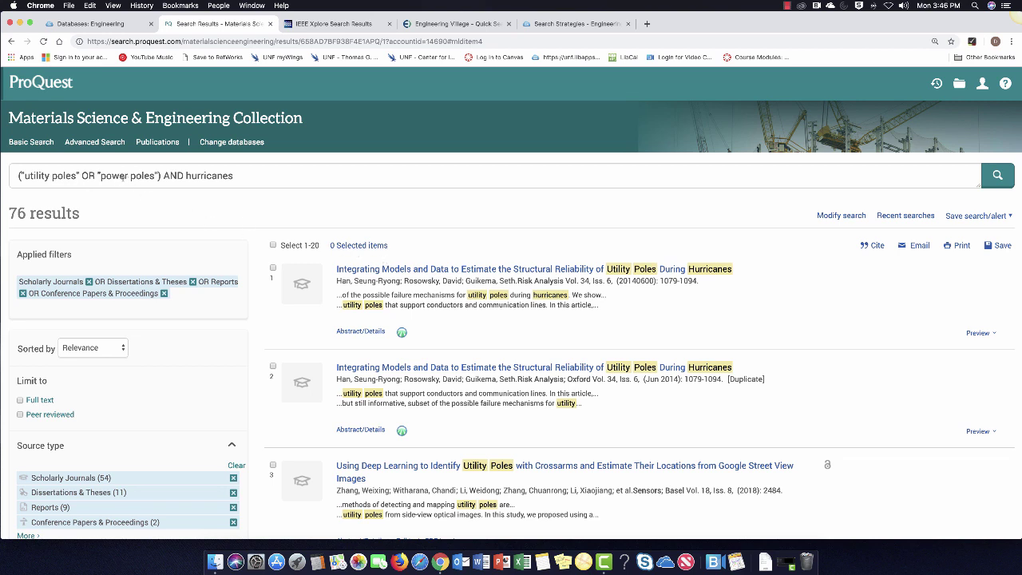
{"action": "left_click", "coordinate": [390, 271]}
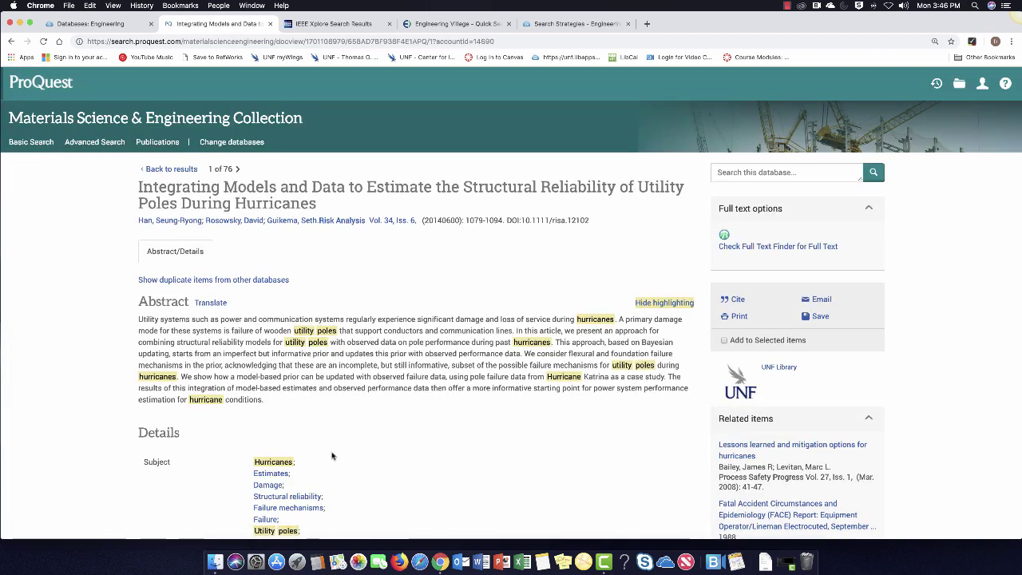
{"action": "scroll", "coordinate": [303, 519], "scroll_direction": "down", "scroll_amount": 2}
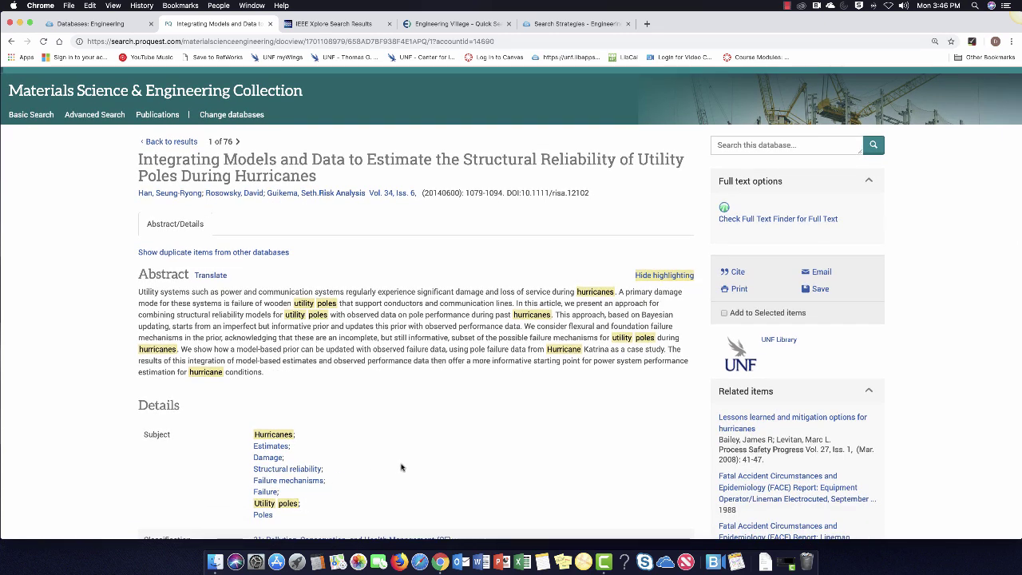
{"action": "scroll", "coordinate": [403, 467], "scroll_direction": "up", "scroll_amount": 1}
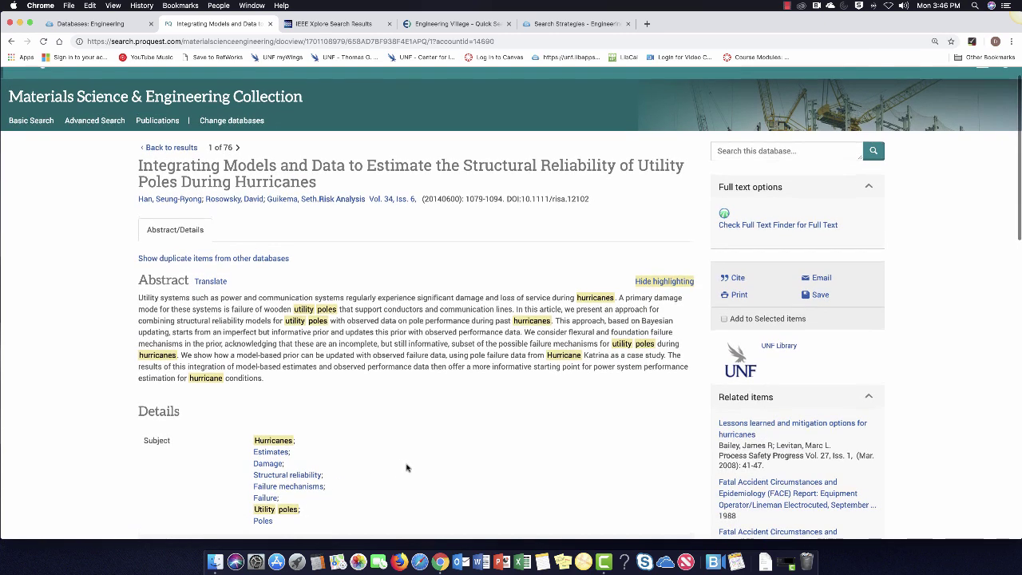
{"action": "left_click", "coordinate": [171, 148]}
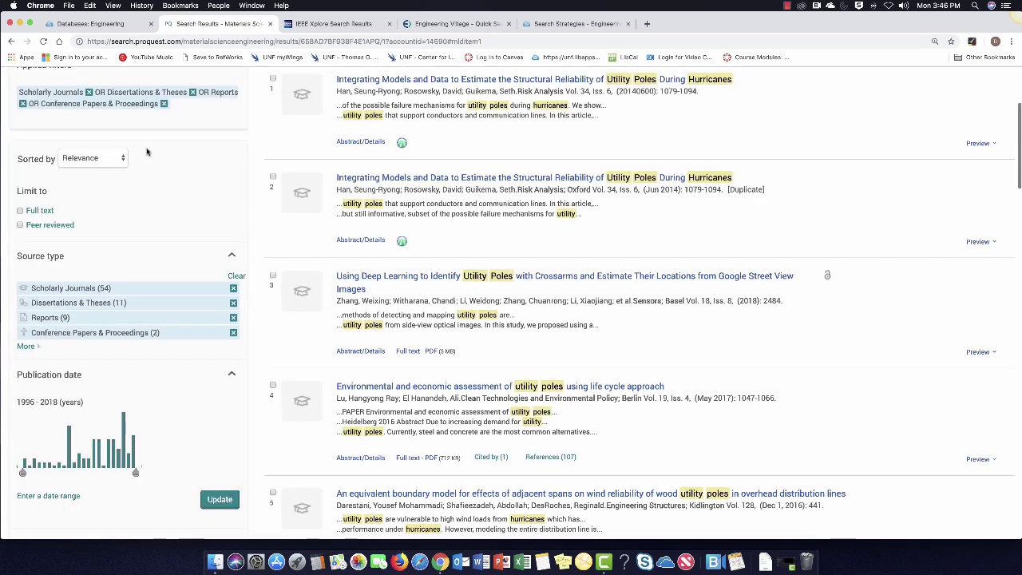
{"action": "scroll", "coordinate": [228, 215], "scroll_direction": "down", "scroll_amount": 1}
{"action": "scroll", "coordinate": [235, 218], "scroll_direction": "up", "scroll_amount": 4}
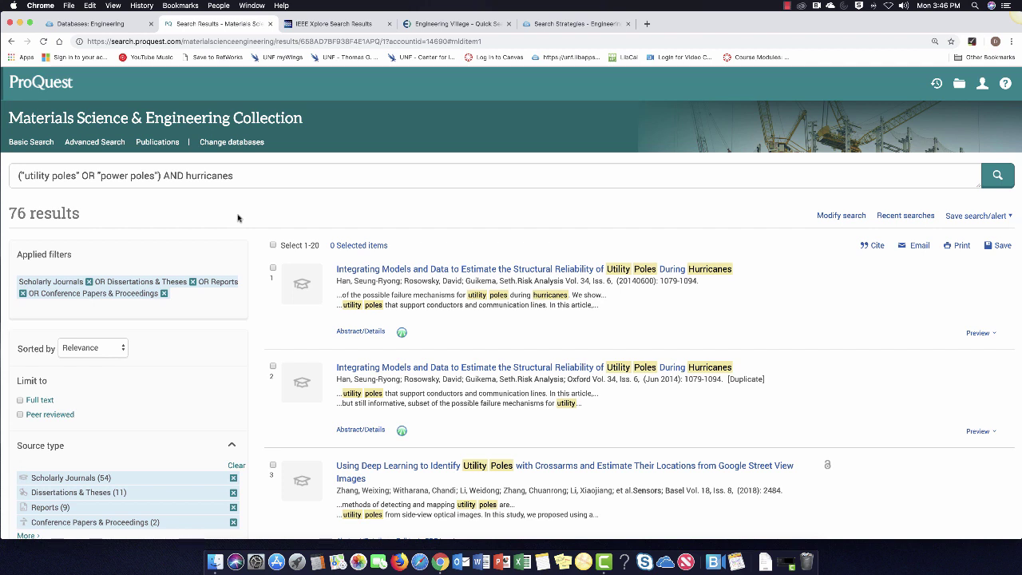
Open the Engineering research guide from the Engineering databases page and look over its research help and the library site's navigation options.
{"action": "left_click", "coordinate": [104, 27]}
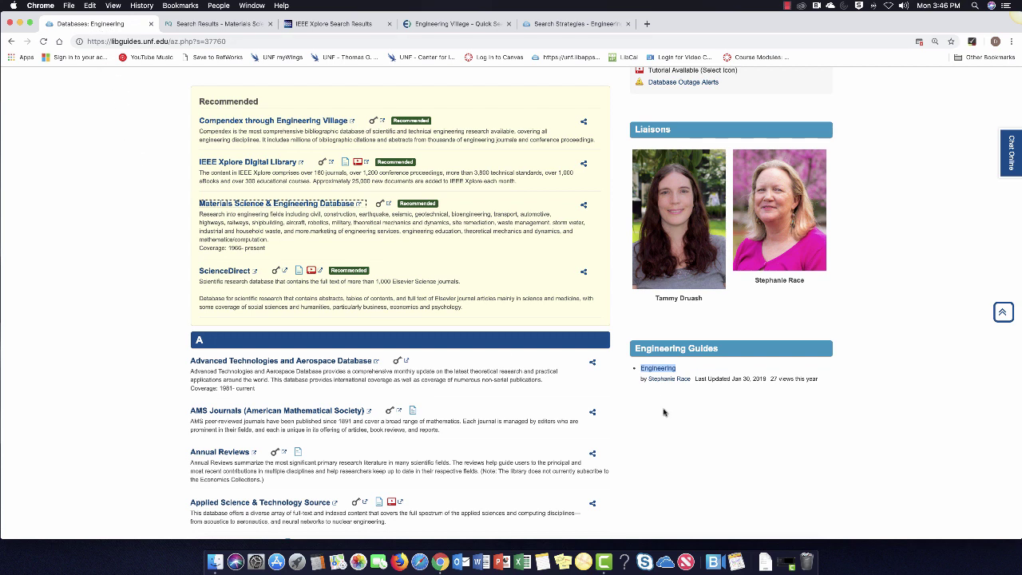
{"action": "left_click", "coordinate": [658, 369]}
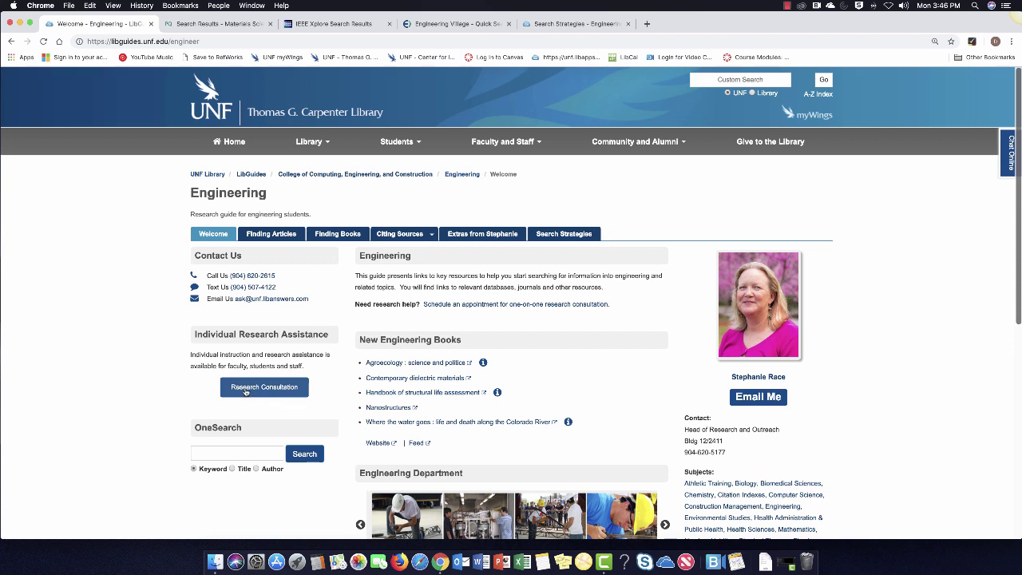
{"action": "left_click", "coordinate": [405, 146]}
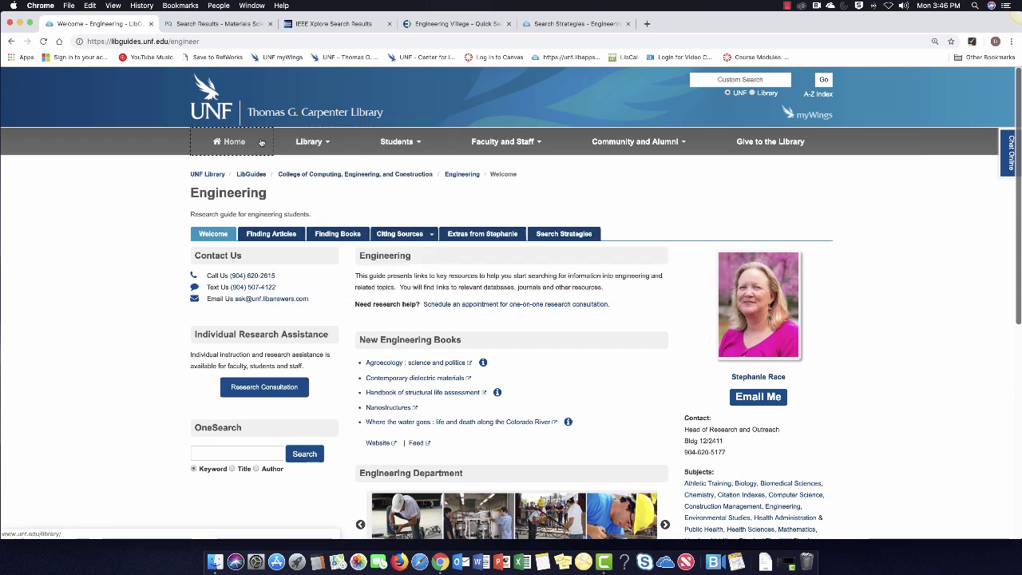
{"action": "left_click", "coordinate": [295, 143]}
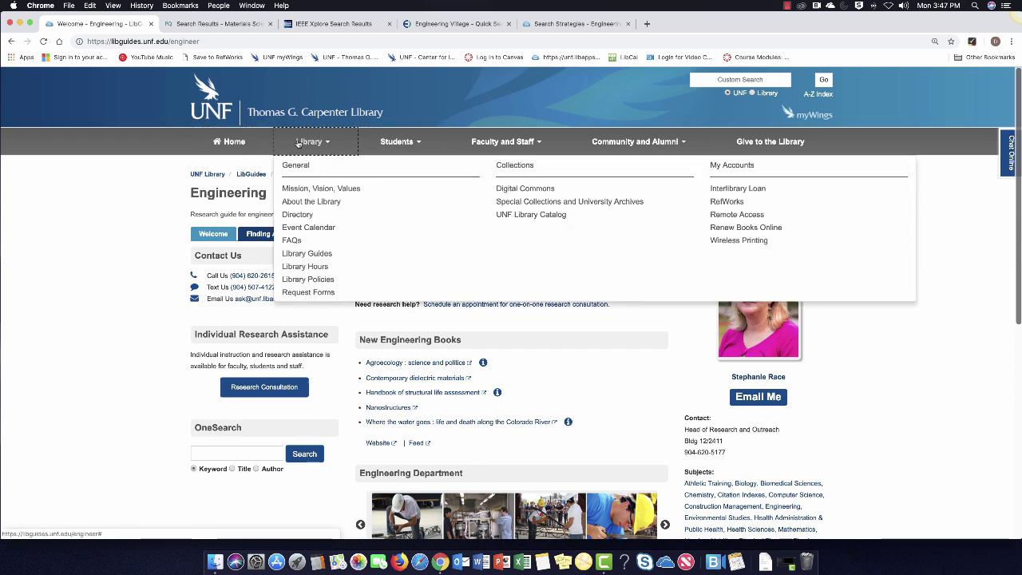
{"action": "left_click", "coordinate": [394, 143]}
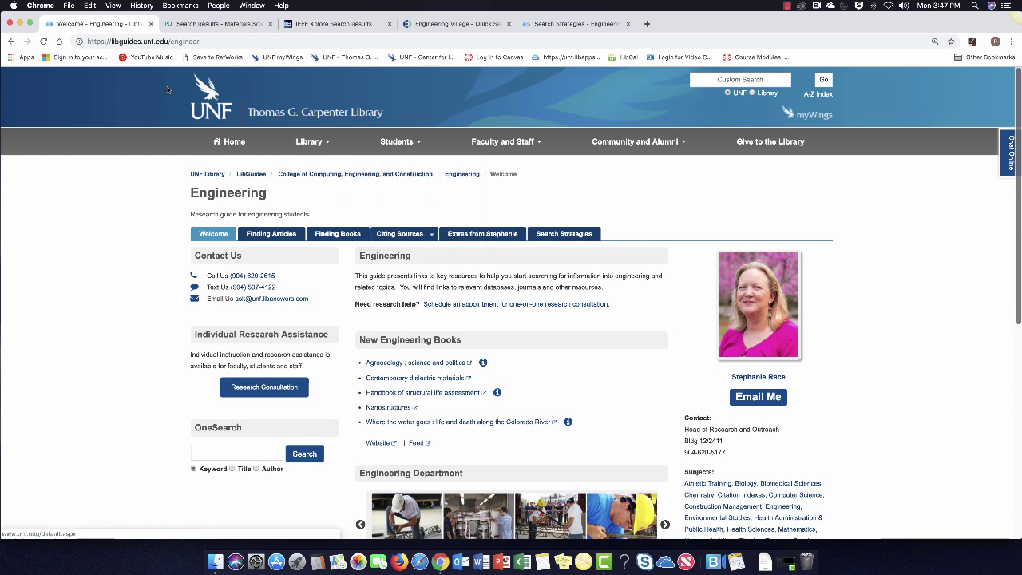
Return to the Engineering databases page and examine the recommended databases and the full A–Z list of engineering databases.
{"action": "left_click", "coordinate": [11, 40]}
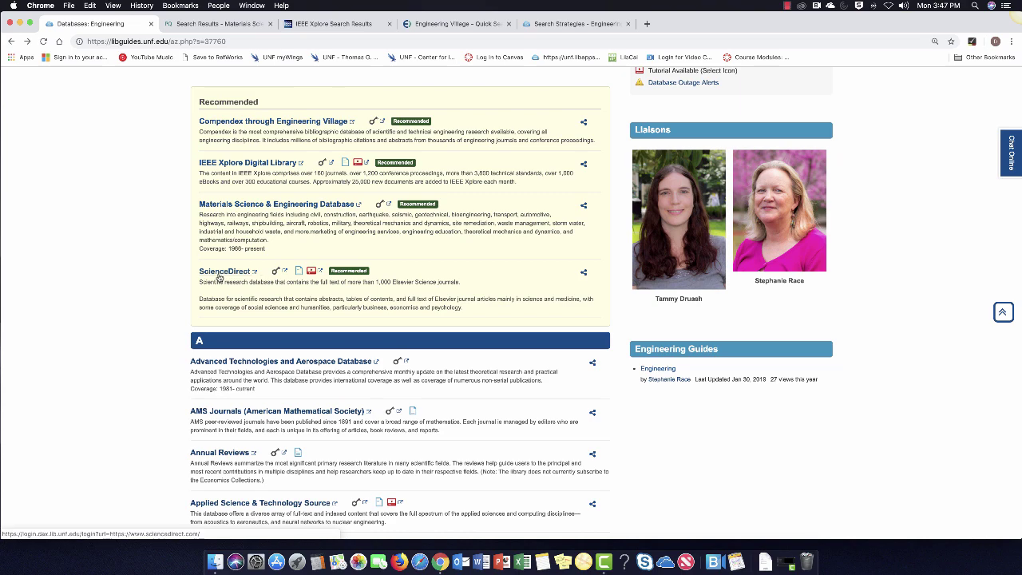
{"action": "scroll", "coordinate": [221, 278], "scroll_direction": "up", "scroll_amount": 1}
{"action": "scroll", "coordinate": [222, 277], "scroll_direction": "down", "scroll_amount": 5}
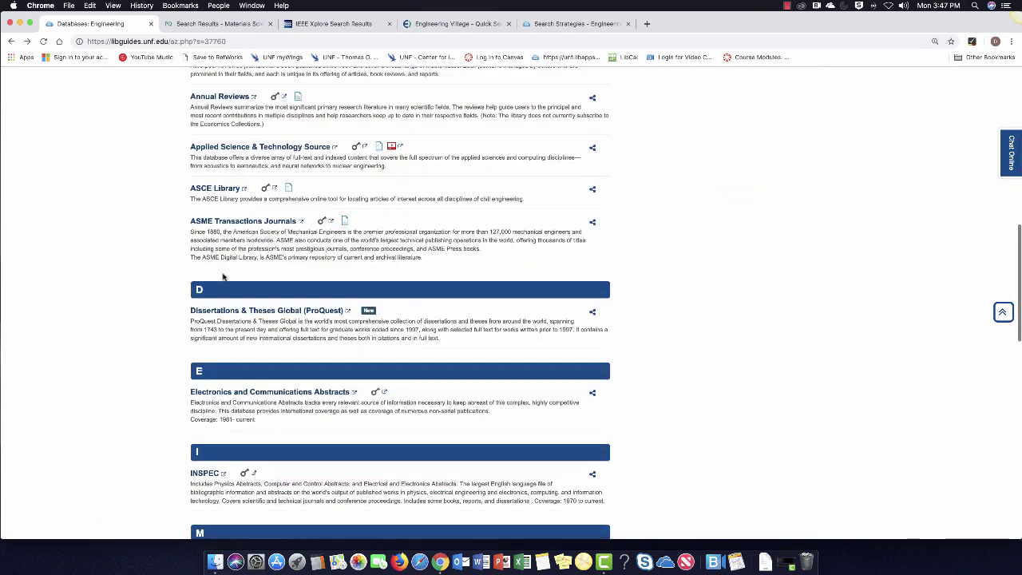
{"action": "scroll", "coordinate": [223, 277], "scroll_direction": "down", "scroll_amount": 8}
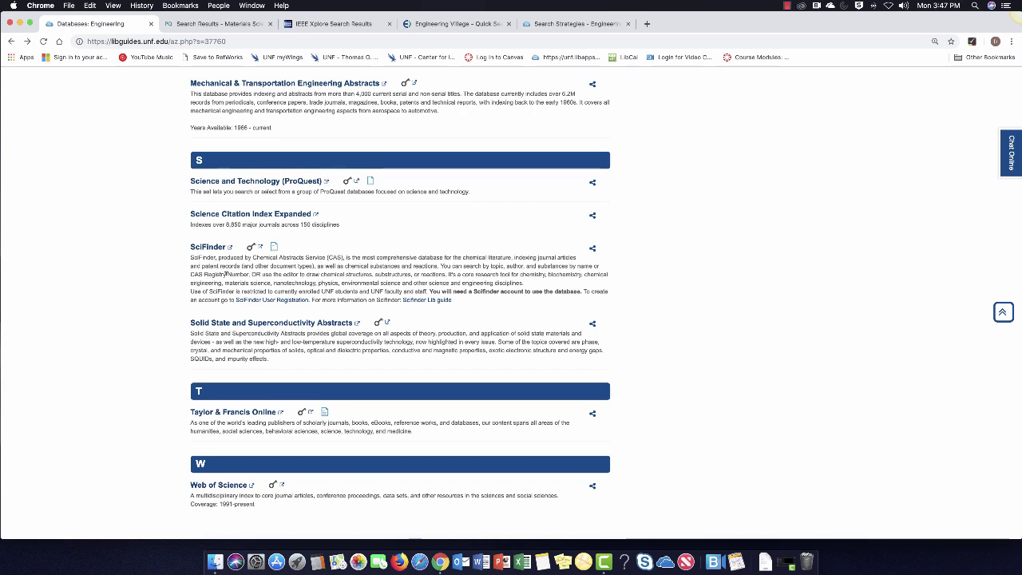
{"action": "scroll", "coordinate": [228, 274], "scroll_direction": "up", "scroll_amount": 4}
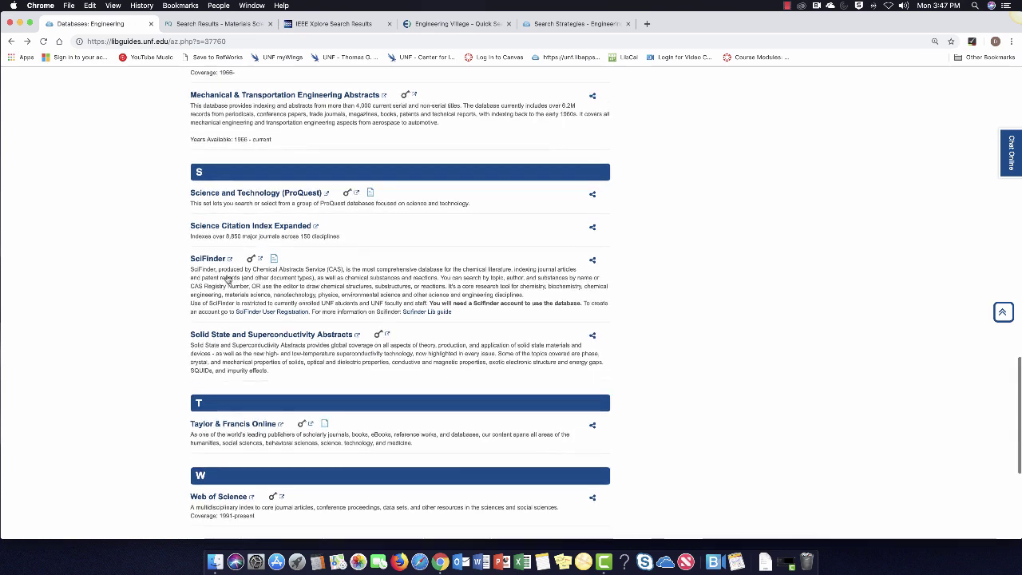
{"action": "scroll", "coordinate": [229, 274], "scroll_direction": "up", "scroll_amount": 7}
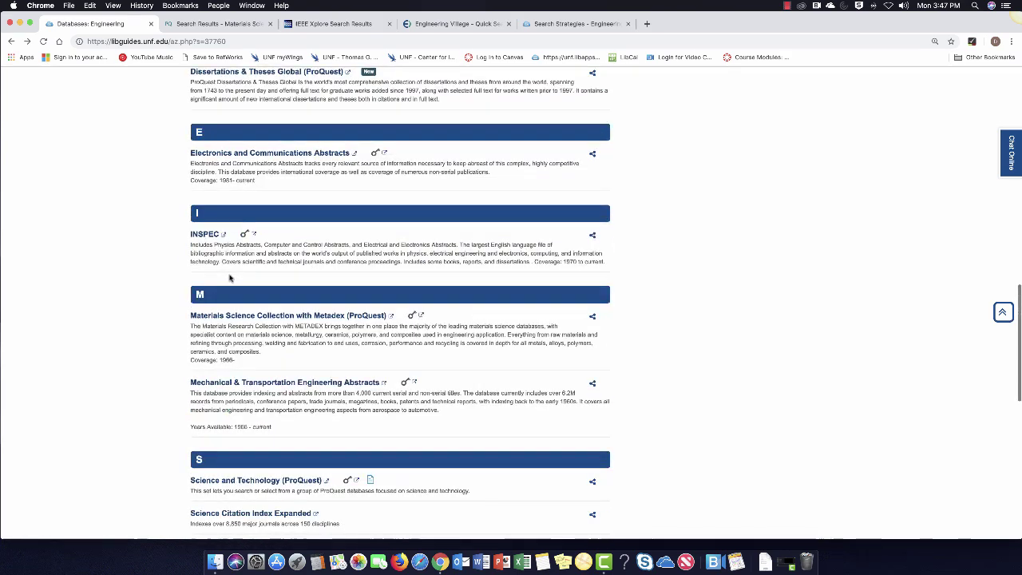
{"action": "scroll", "coordinate": [231, 277], "scroll_direction": "up", "scroll_amount": 7}
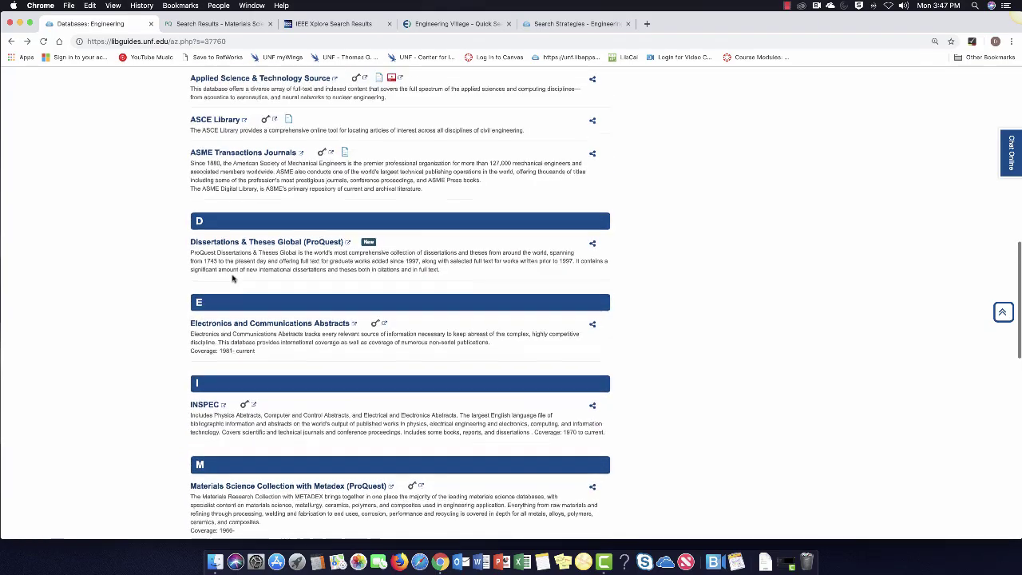
{"action": "scroll", "coordinate": [234, 274], "scroll_direction": "up", "scroll_amount": 3}
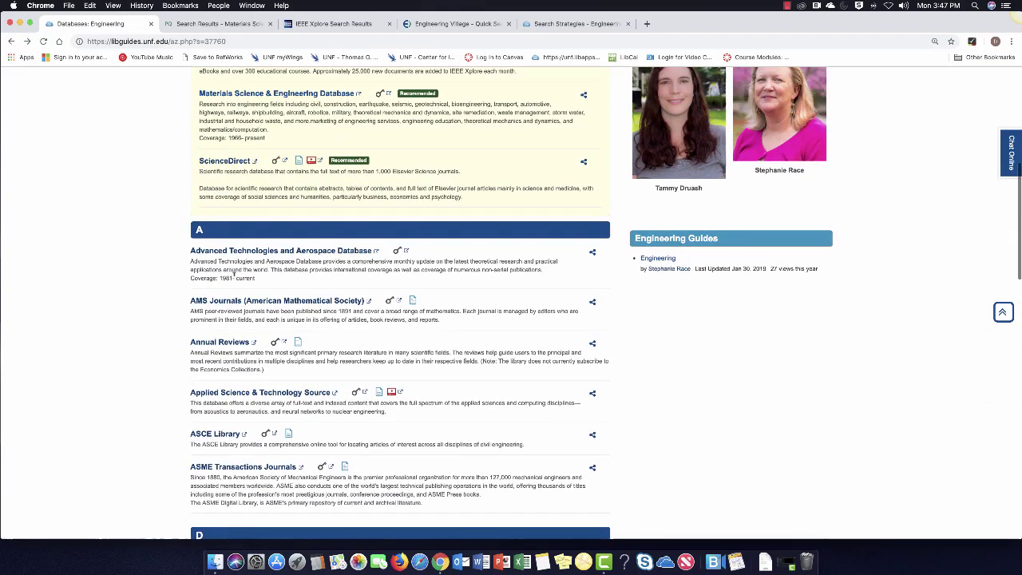
{"action": "scroll", "coordinate": [236, 277], "scroll_direction": "up", "scroll_amount": 1}
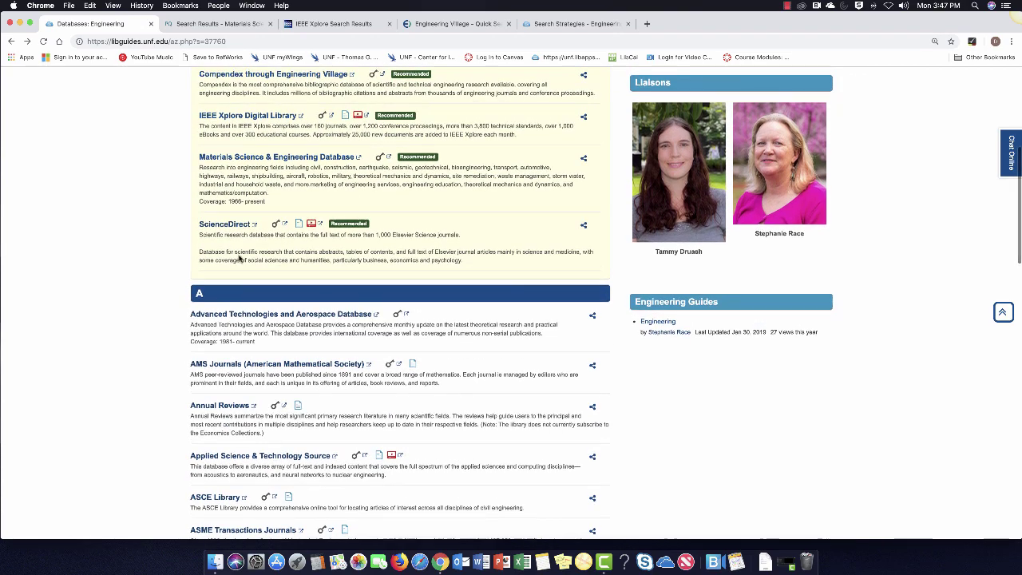
{"action": "scroll", "coordinate": [238, 255], "scroll_direction": "up", "scroll_amount": 2}
{"action": "scroll", "coordinate": [241, 258], "scroll_direction": "up", "scroll_amount": 3}
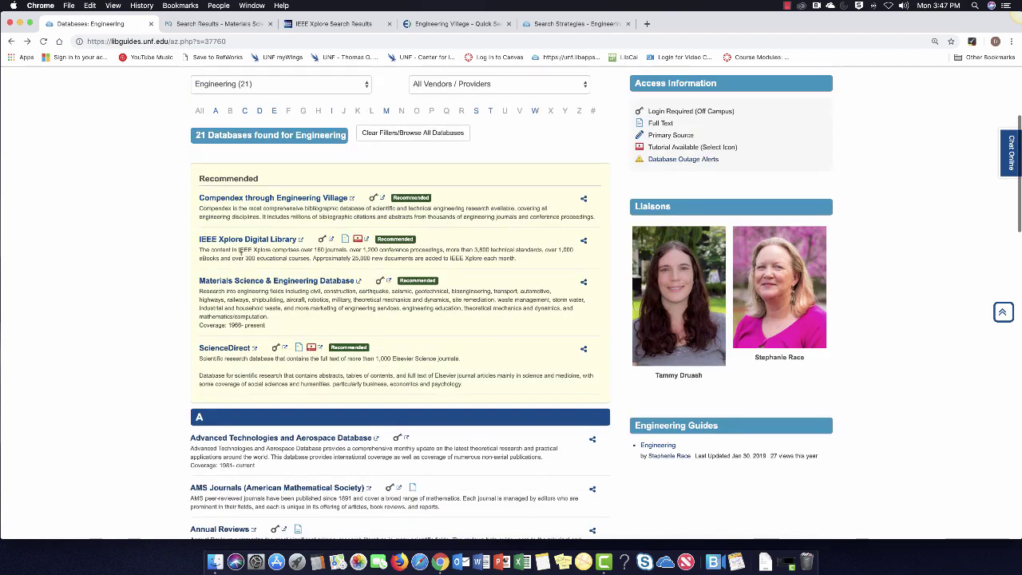
{"action": "scroll", "coordinate": [243, 259], "scroll_direction": "up", "scroll_amount": 3}
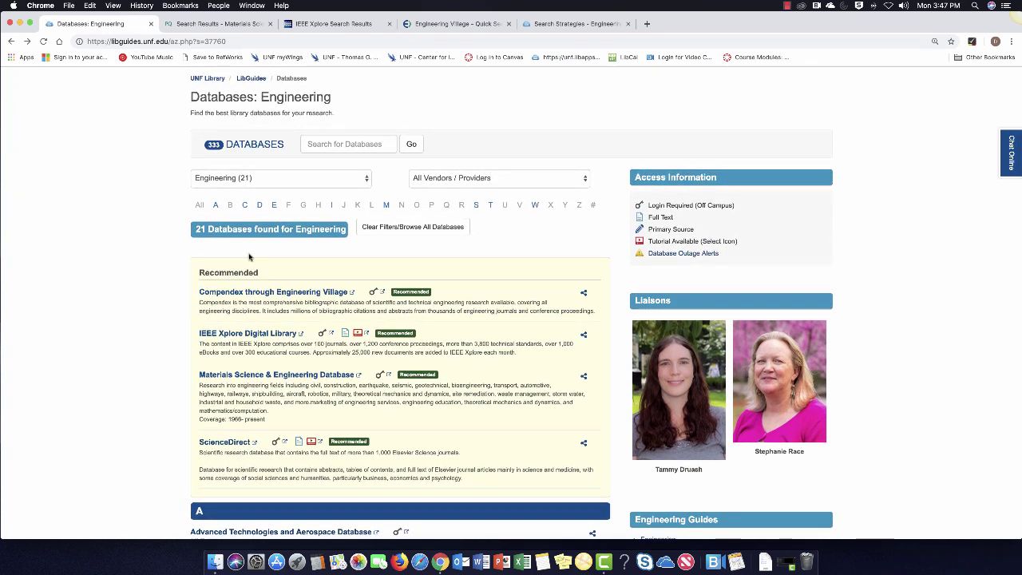
{"action": "scroll", "coordinate": [249, 257], "scroll_direction": "up", "scroll_amount": 2}
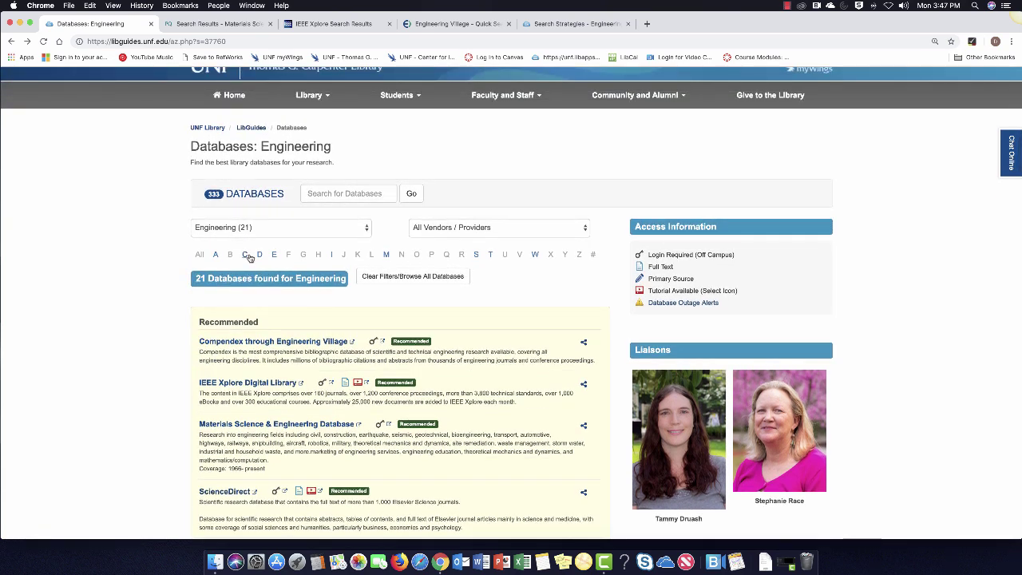